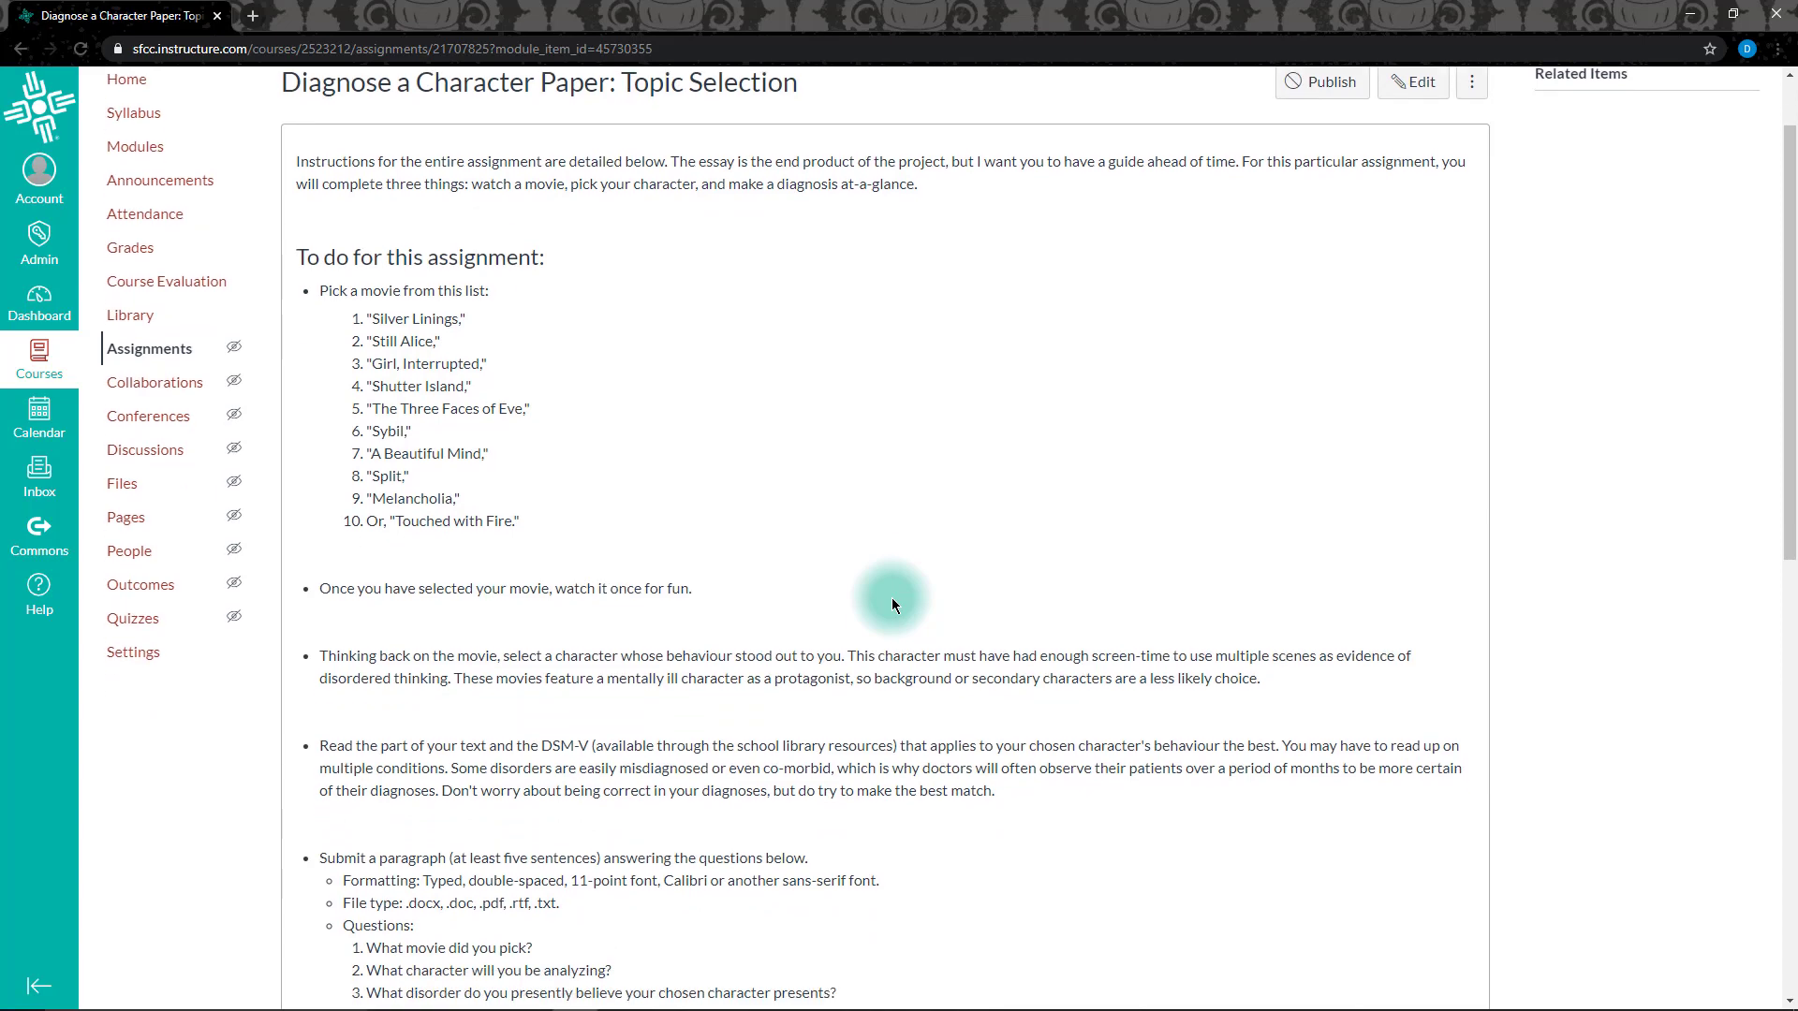
# Attach the existing Online Discussion Rubric from DEVL-PSYC-AB to the topic selection assignment
pyautogui.scroll(-5, 892, 603)
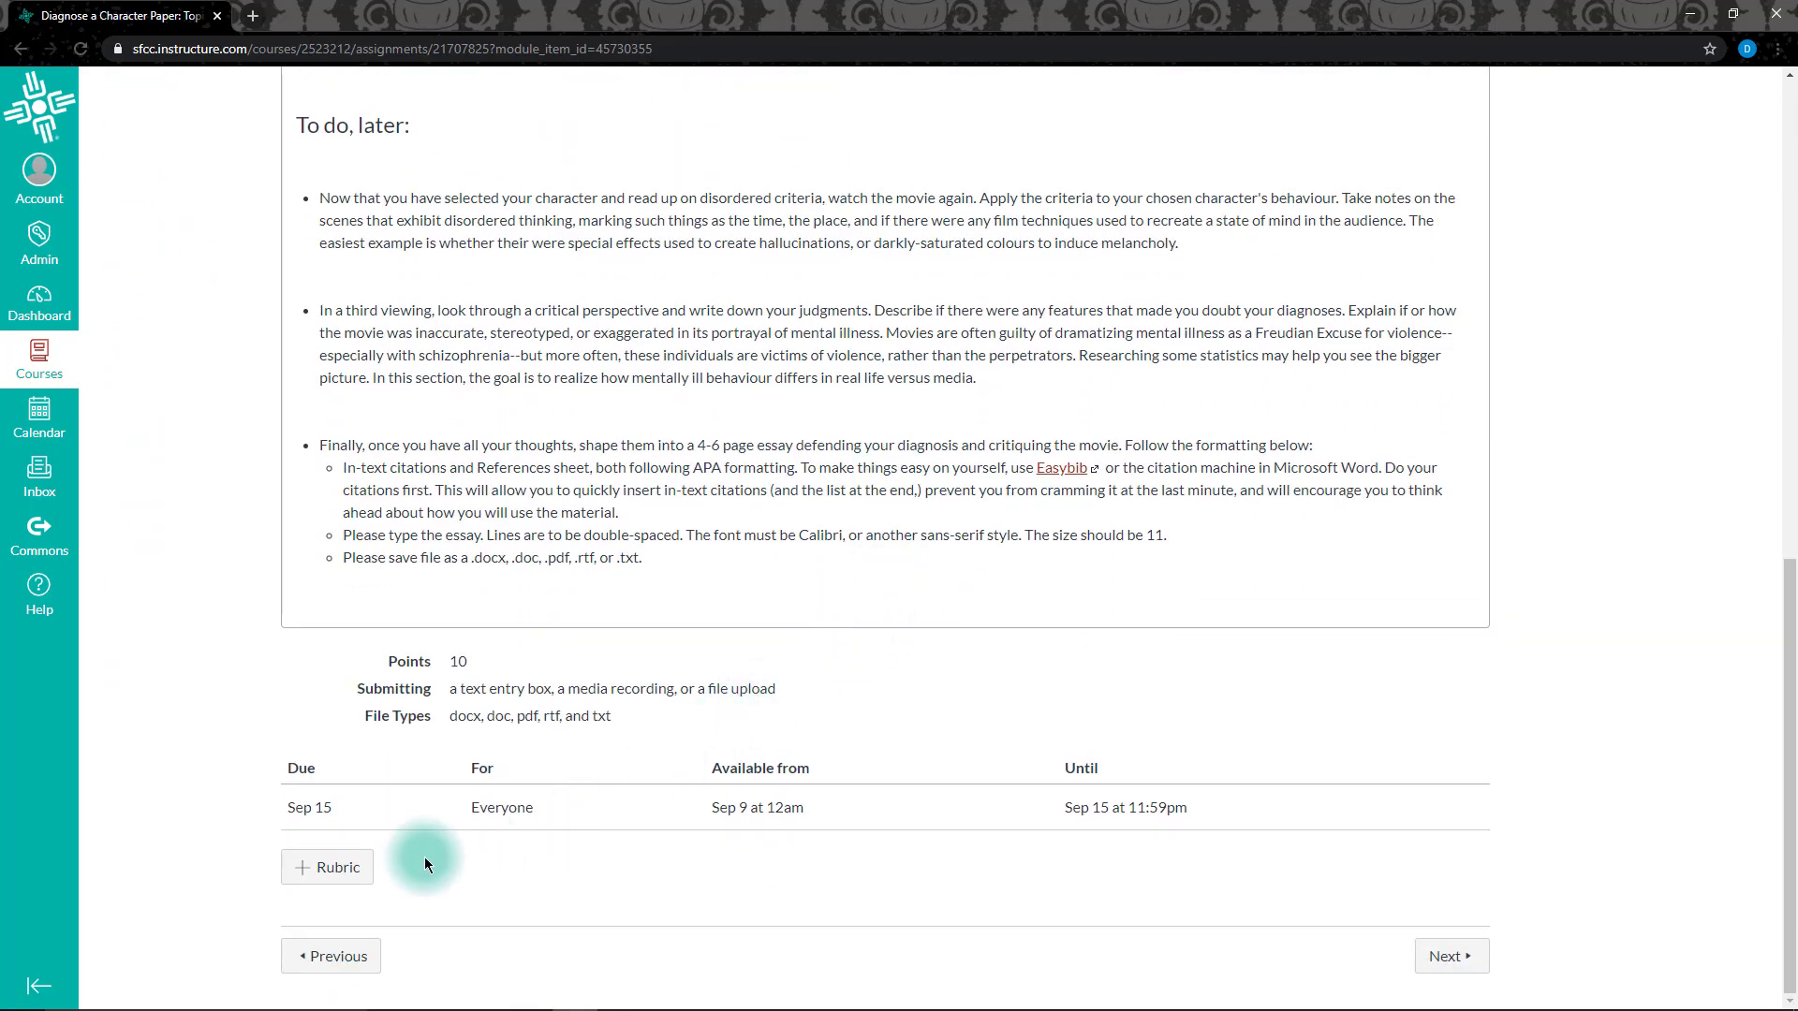
pyautogui.click(297, 871)
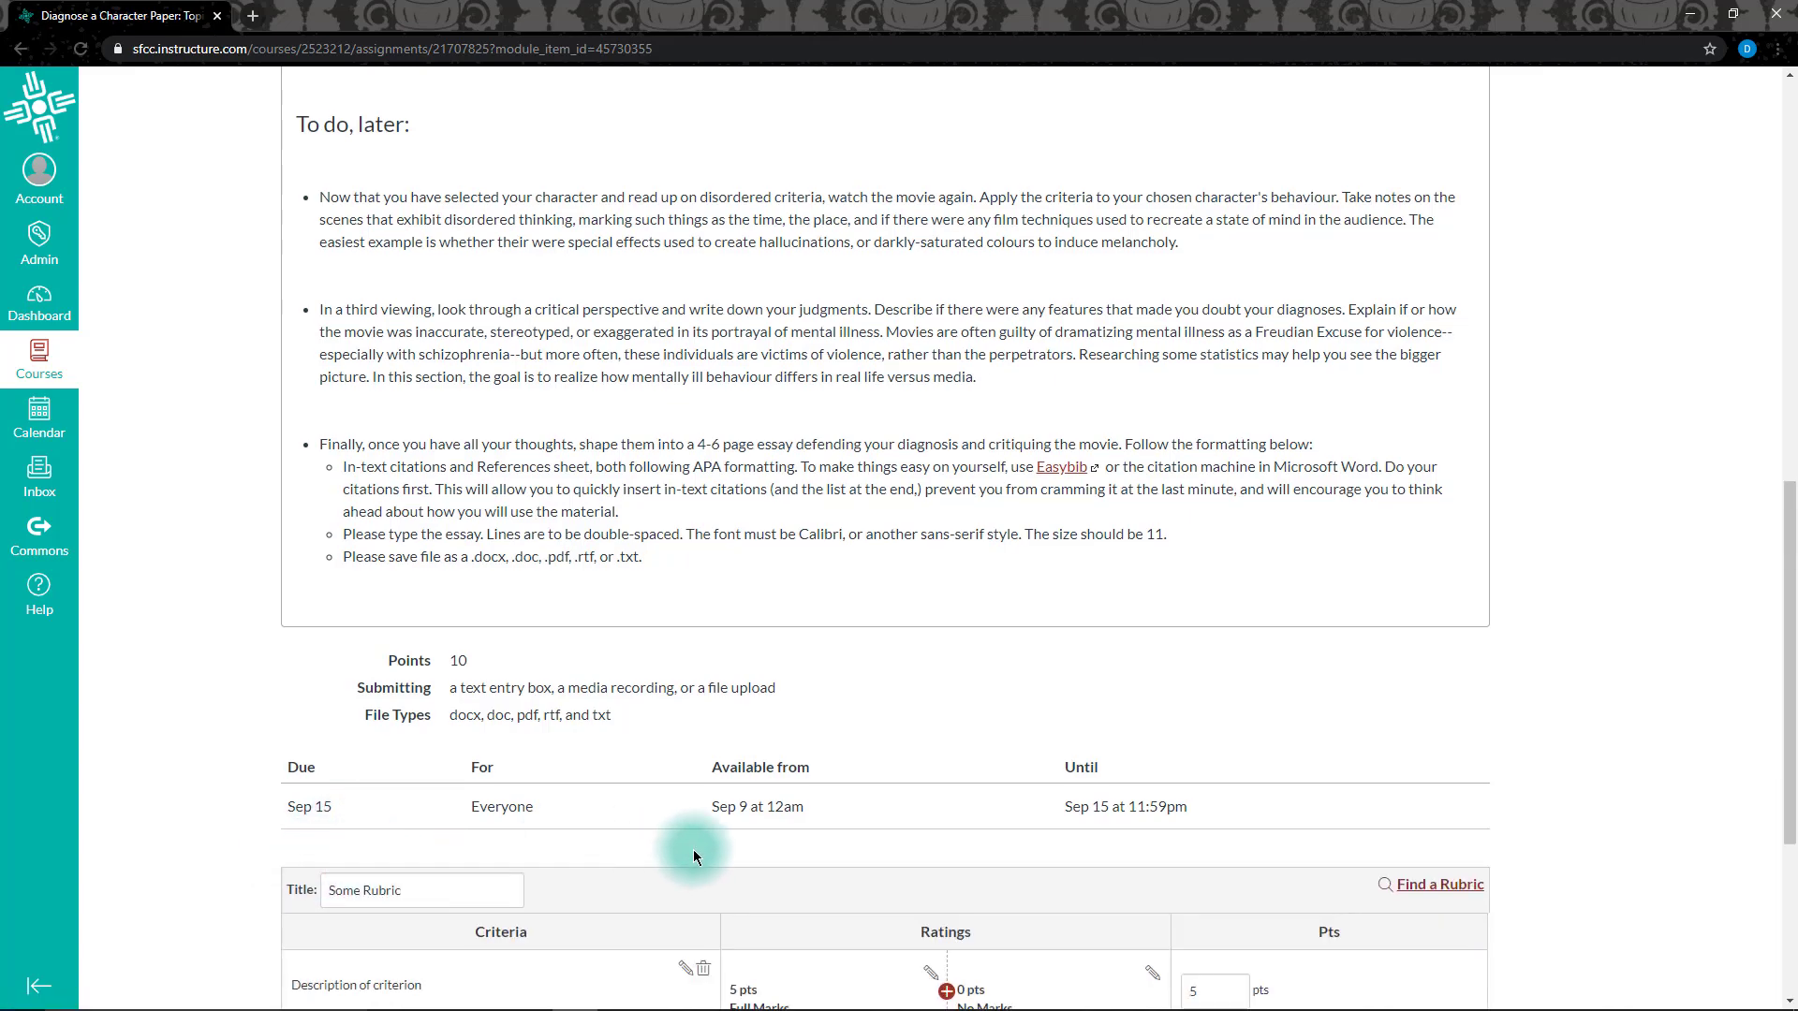
pyautogui.scroll(-4, 693, 850)
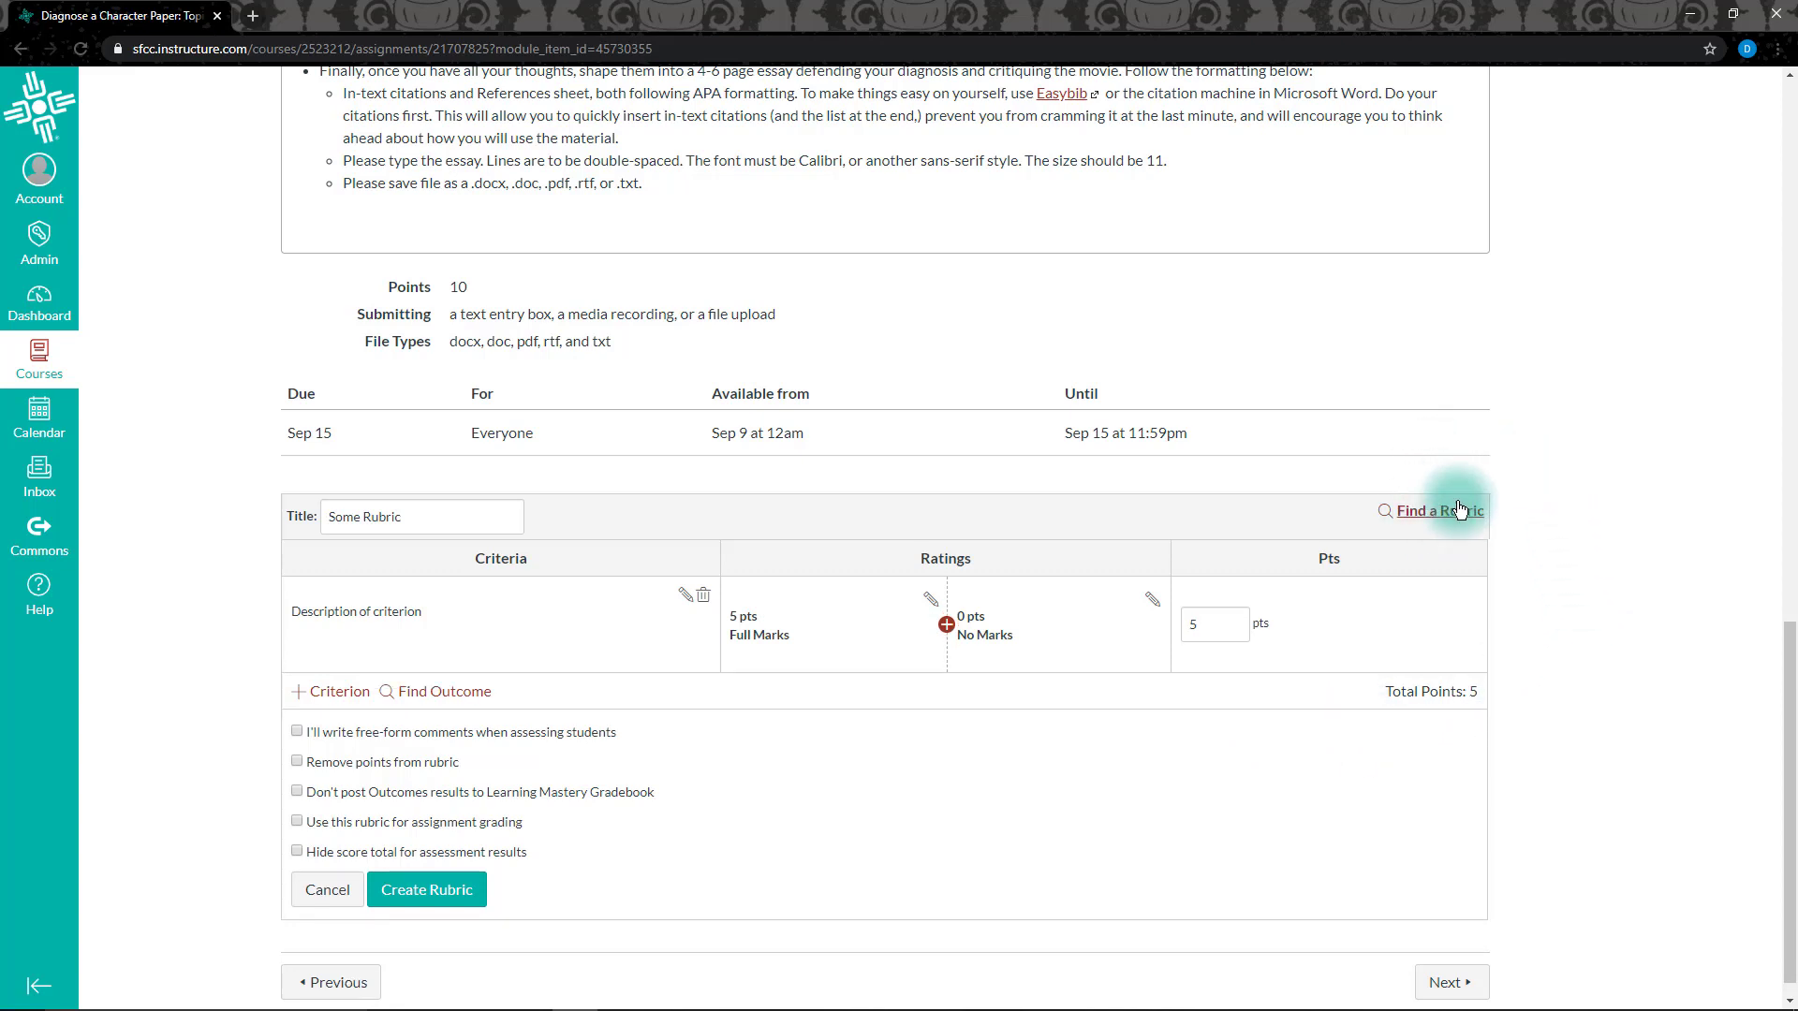
pyautogui.click(1429, 515)
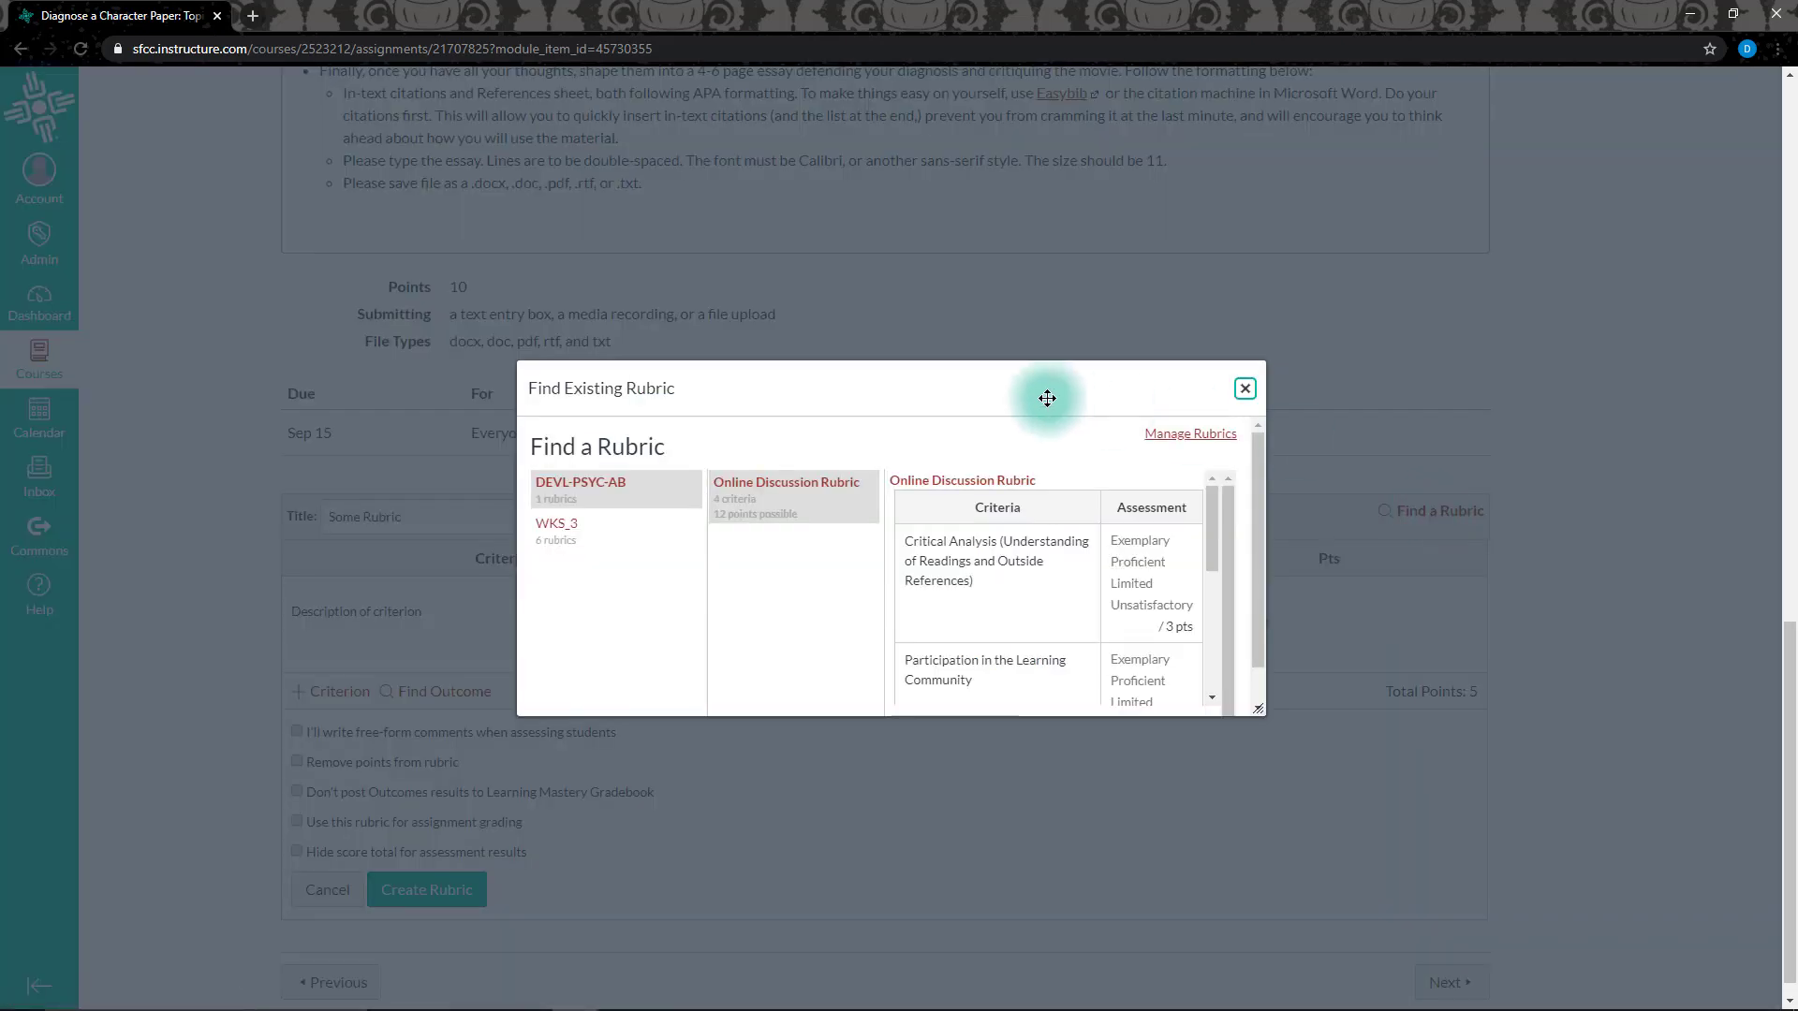
pyautogui.click(612, 486)
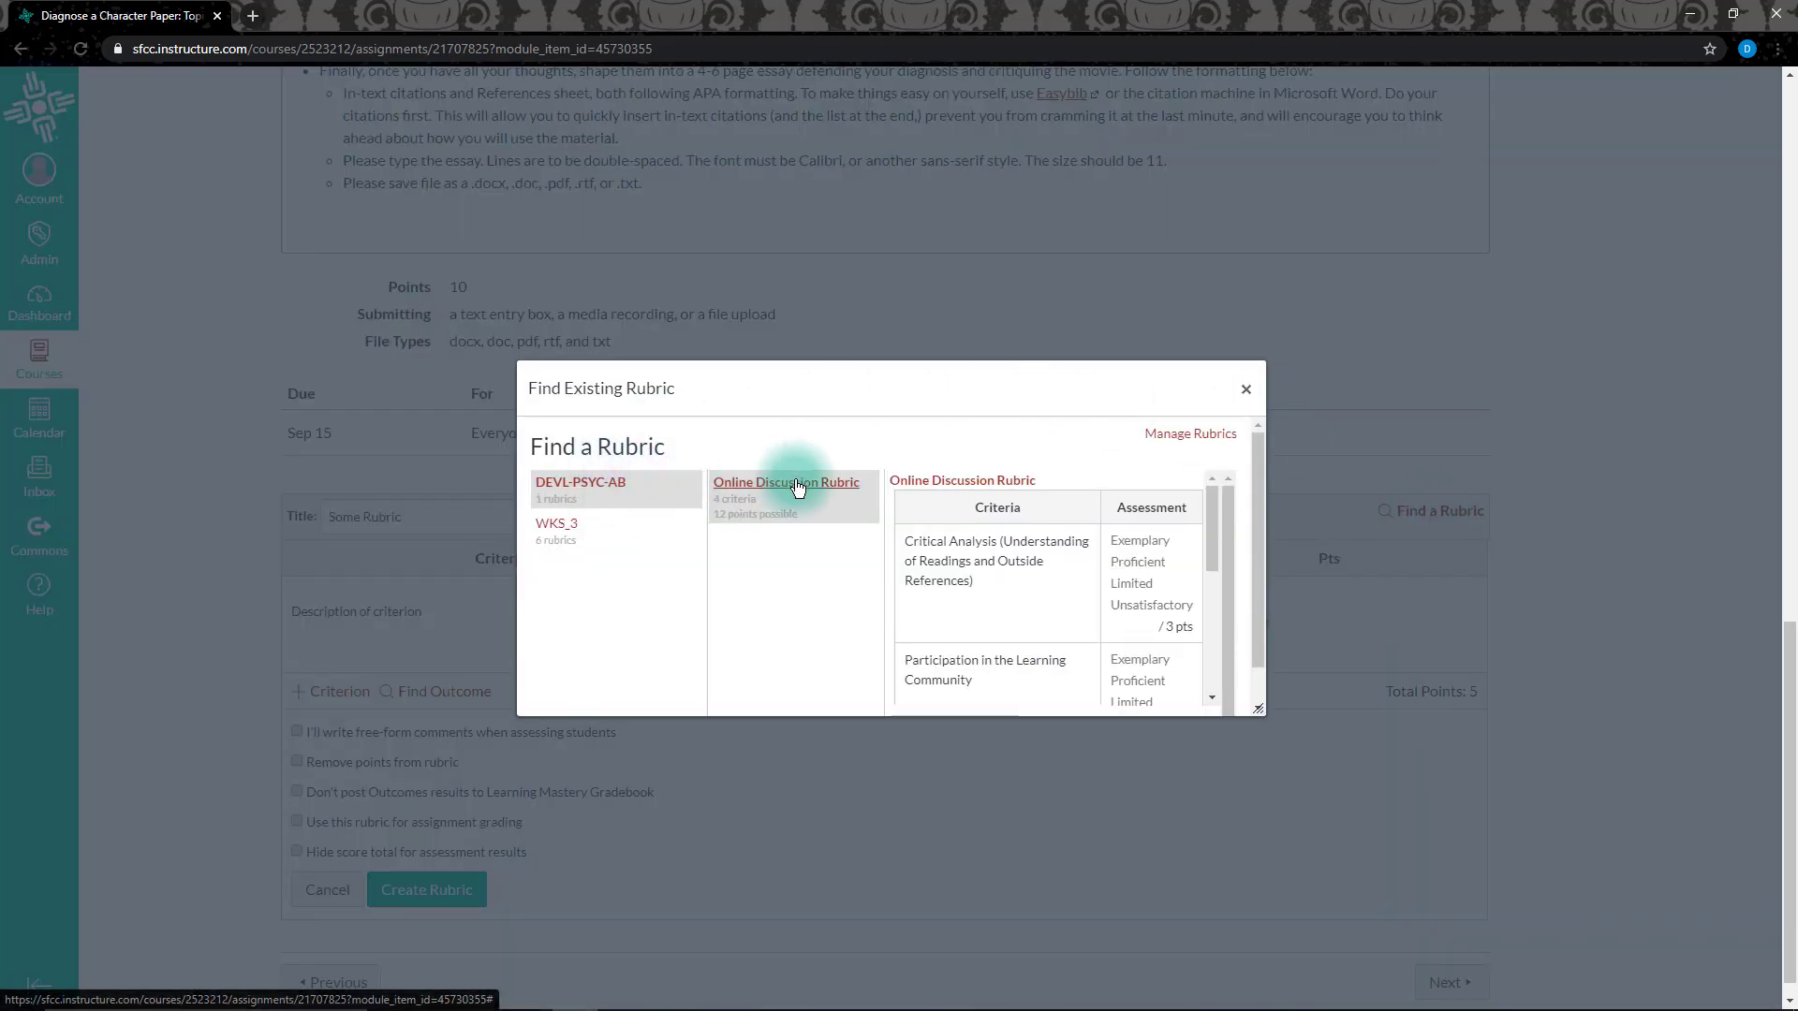
pyautogui.click(986, 482)
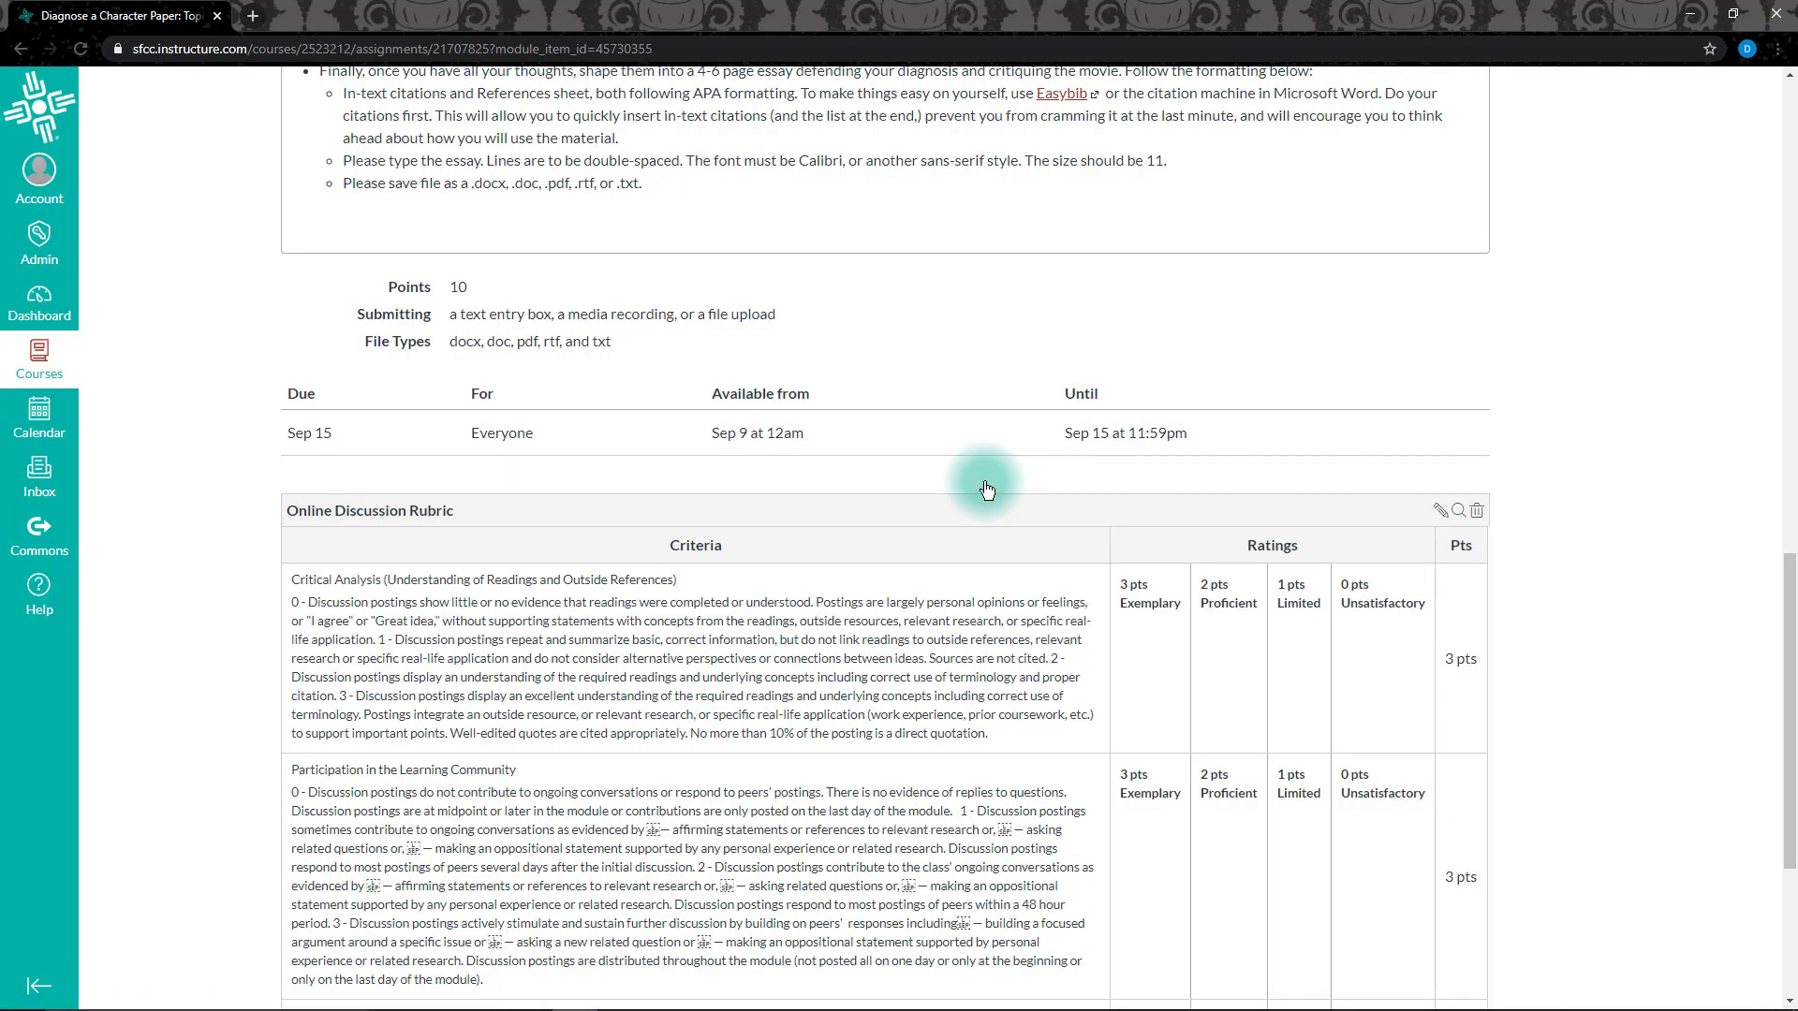
# Delete the Online Discussion Rubric from the assignment
pyautogui.click(1475, 513)
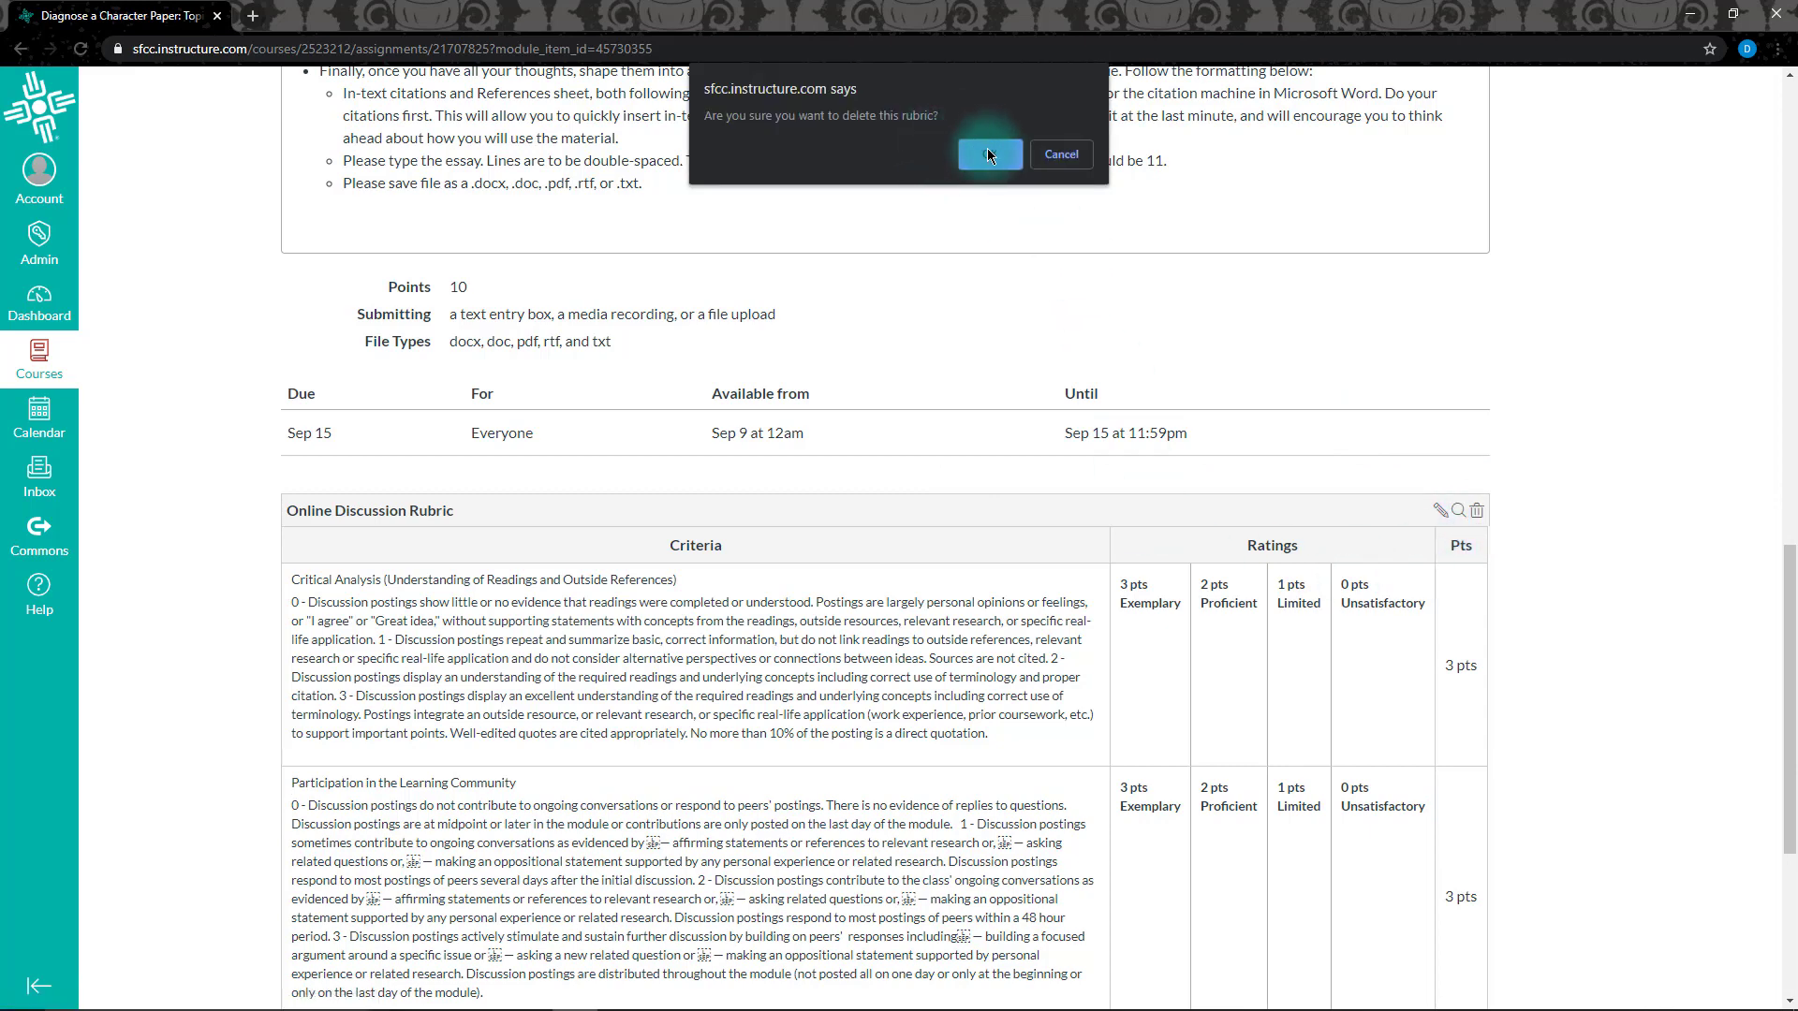
pyautogui.click(988, 145)
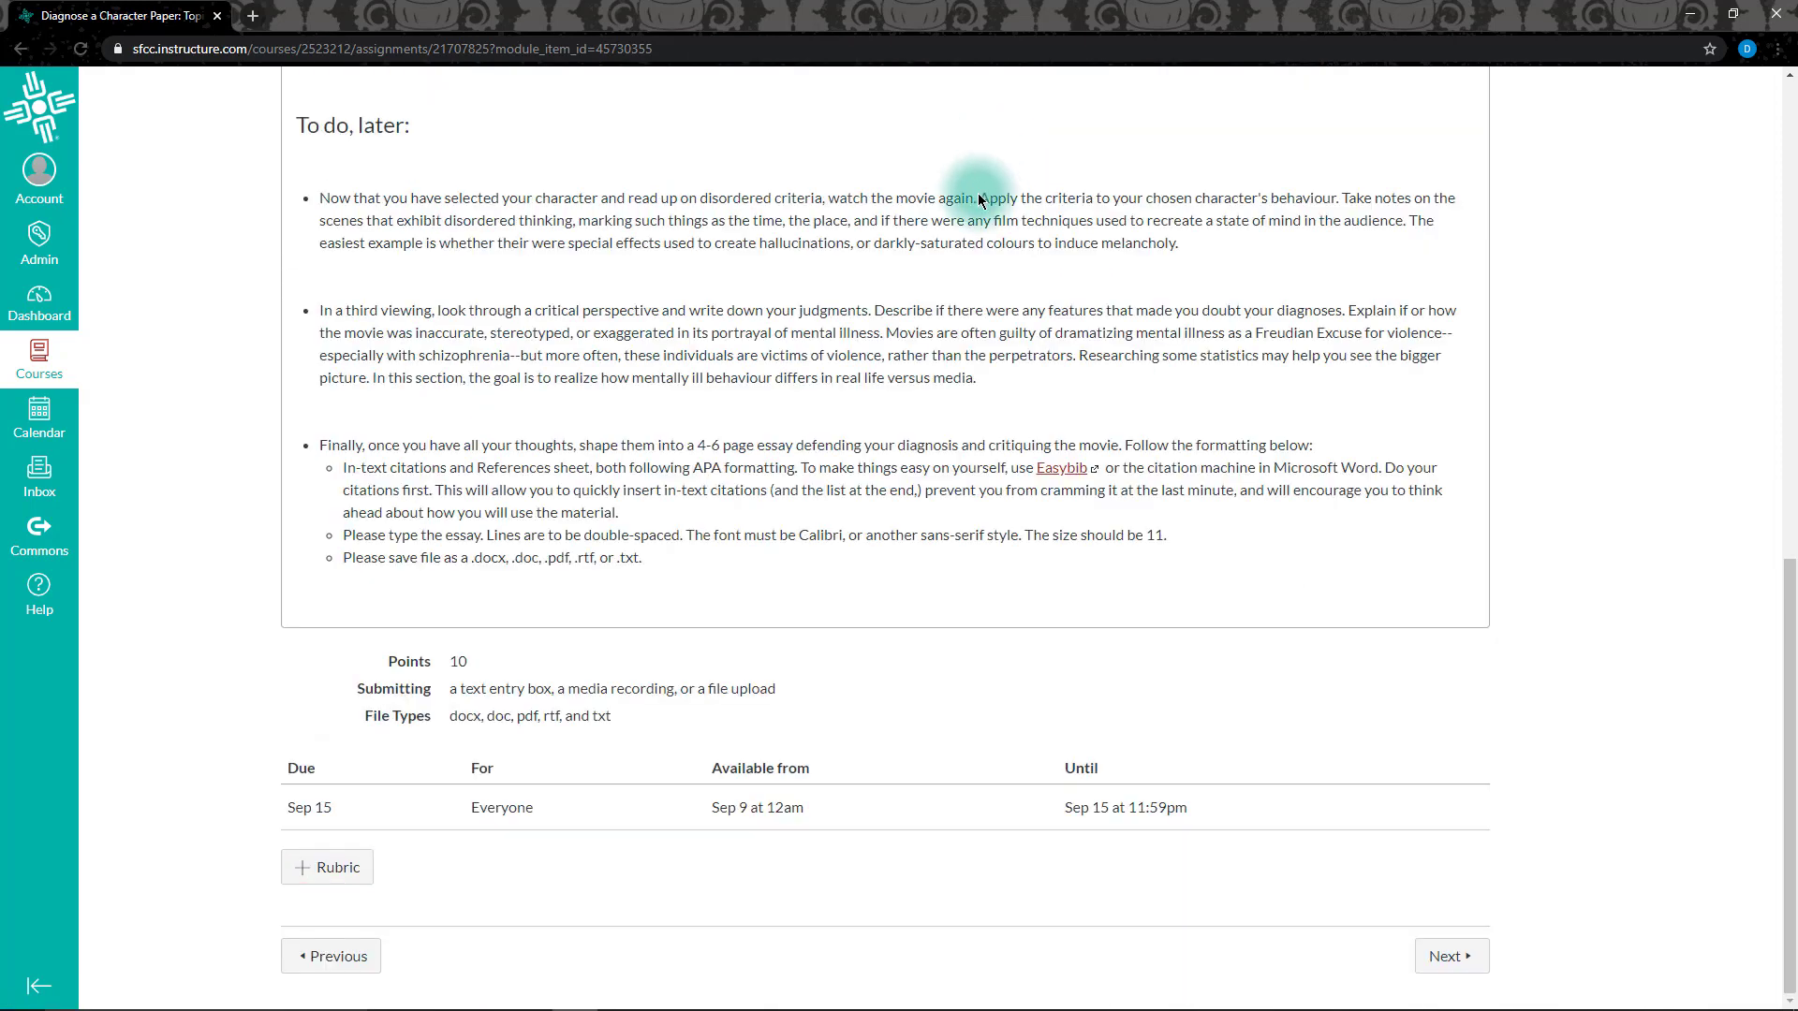
# Start a new rubric for the assignment and title it "Diagnose a Character Rubric"
pyautogui.click(320, 865)
pyautogui.scroll(-4, 521, 841)
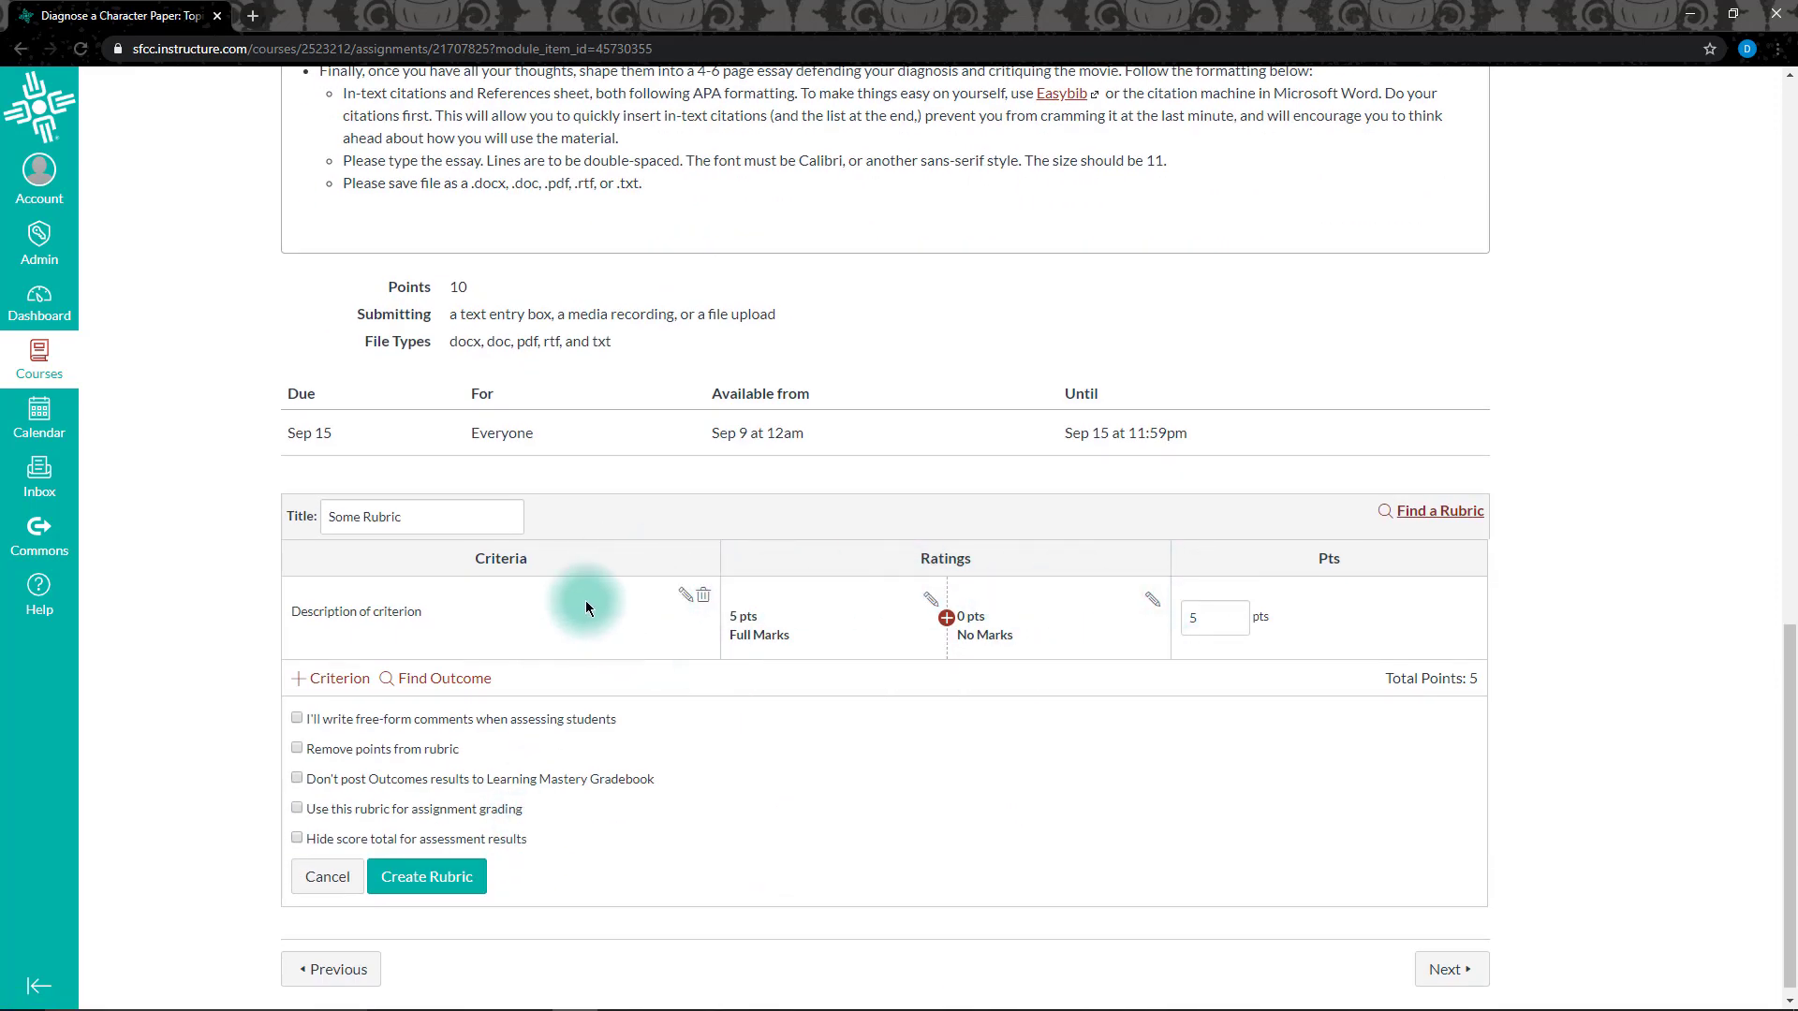
pyautogui.click(402, 522)
pyautogui.moveTo(403, 521); pyautogui.dragTo(279, 520)
pyautogui.press('BackSpace')
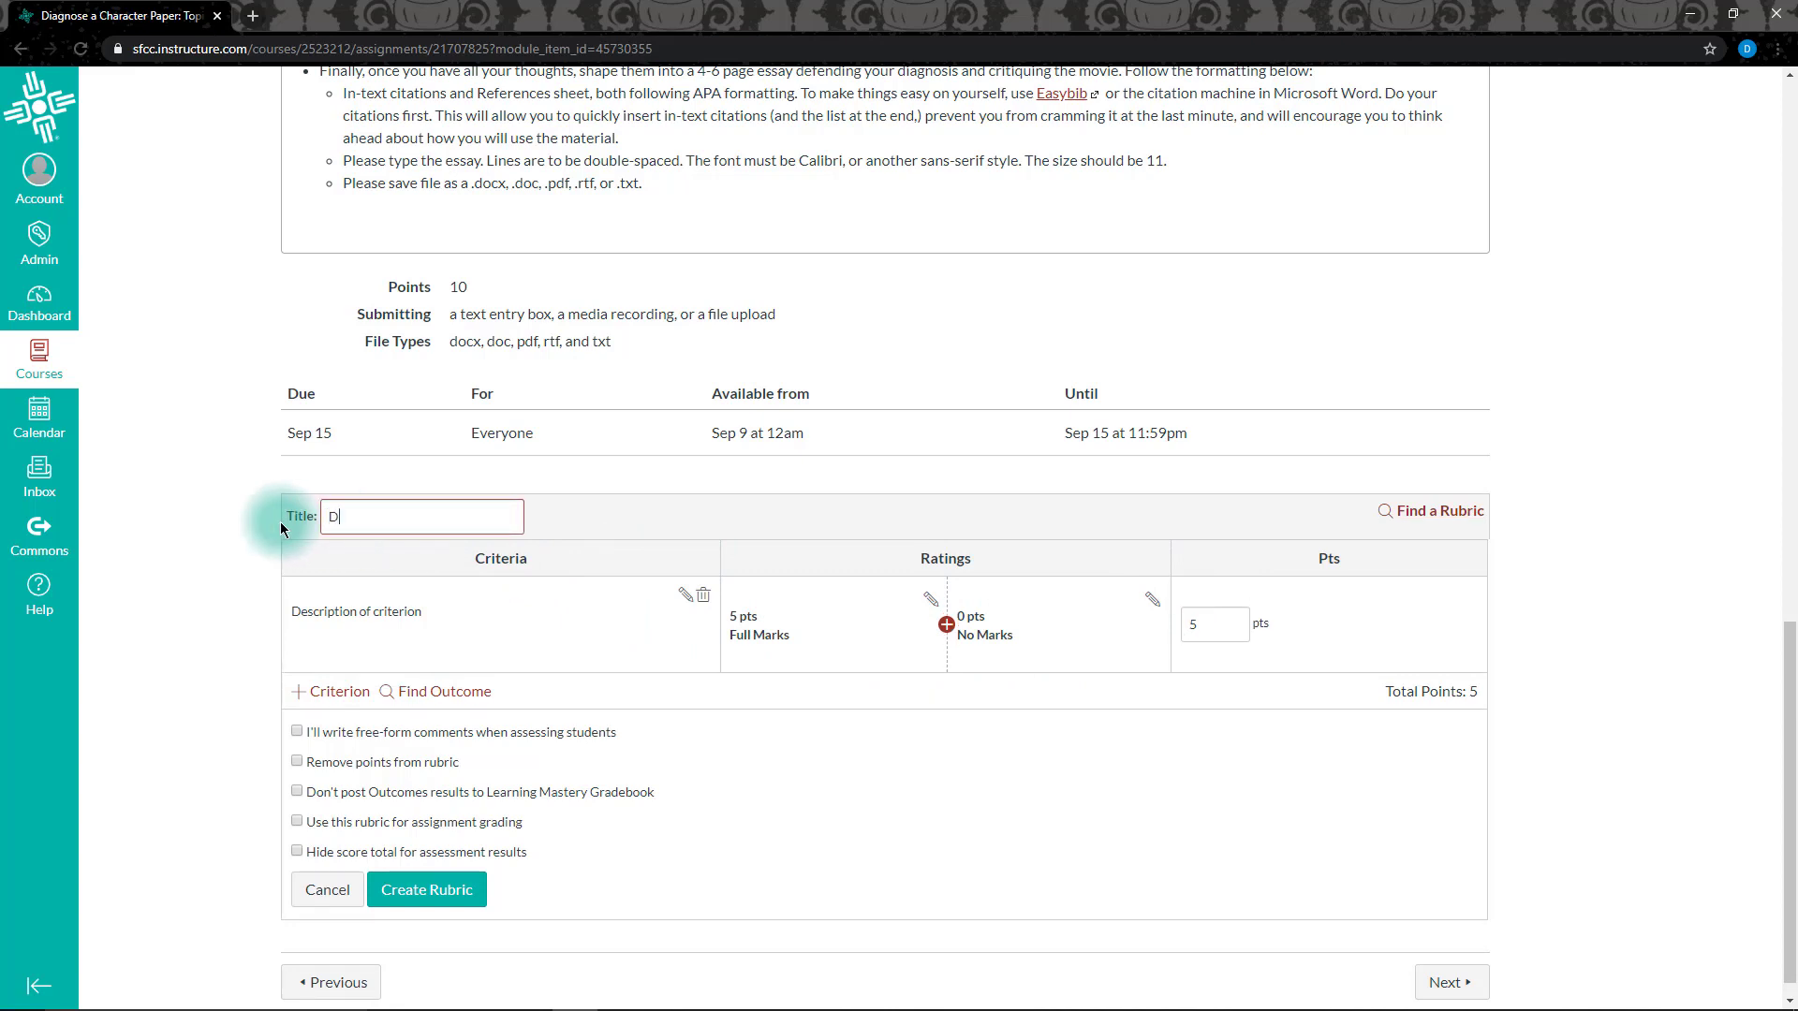
pyautogui.write('Diagnose a Character Rubric')
# Set the first criterion's description to "Movie Selection" and its long description to "Submit the movie you selected."
pyautogui.scroll(-1, 279, 521)
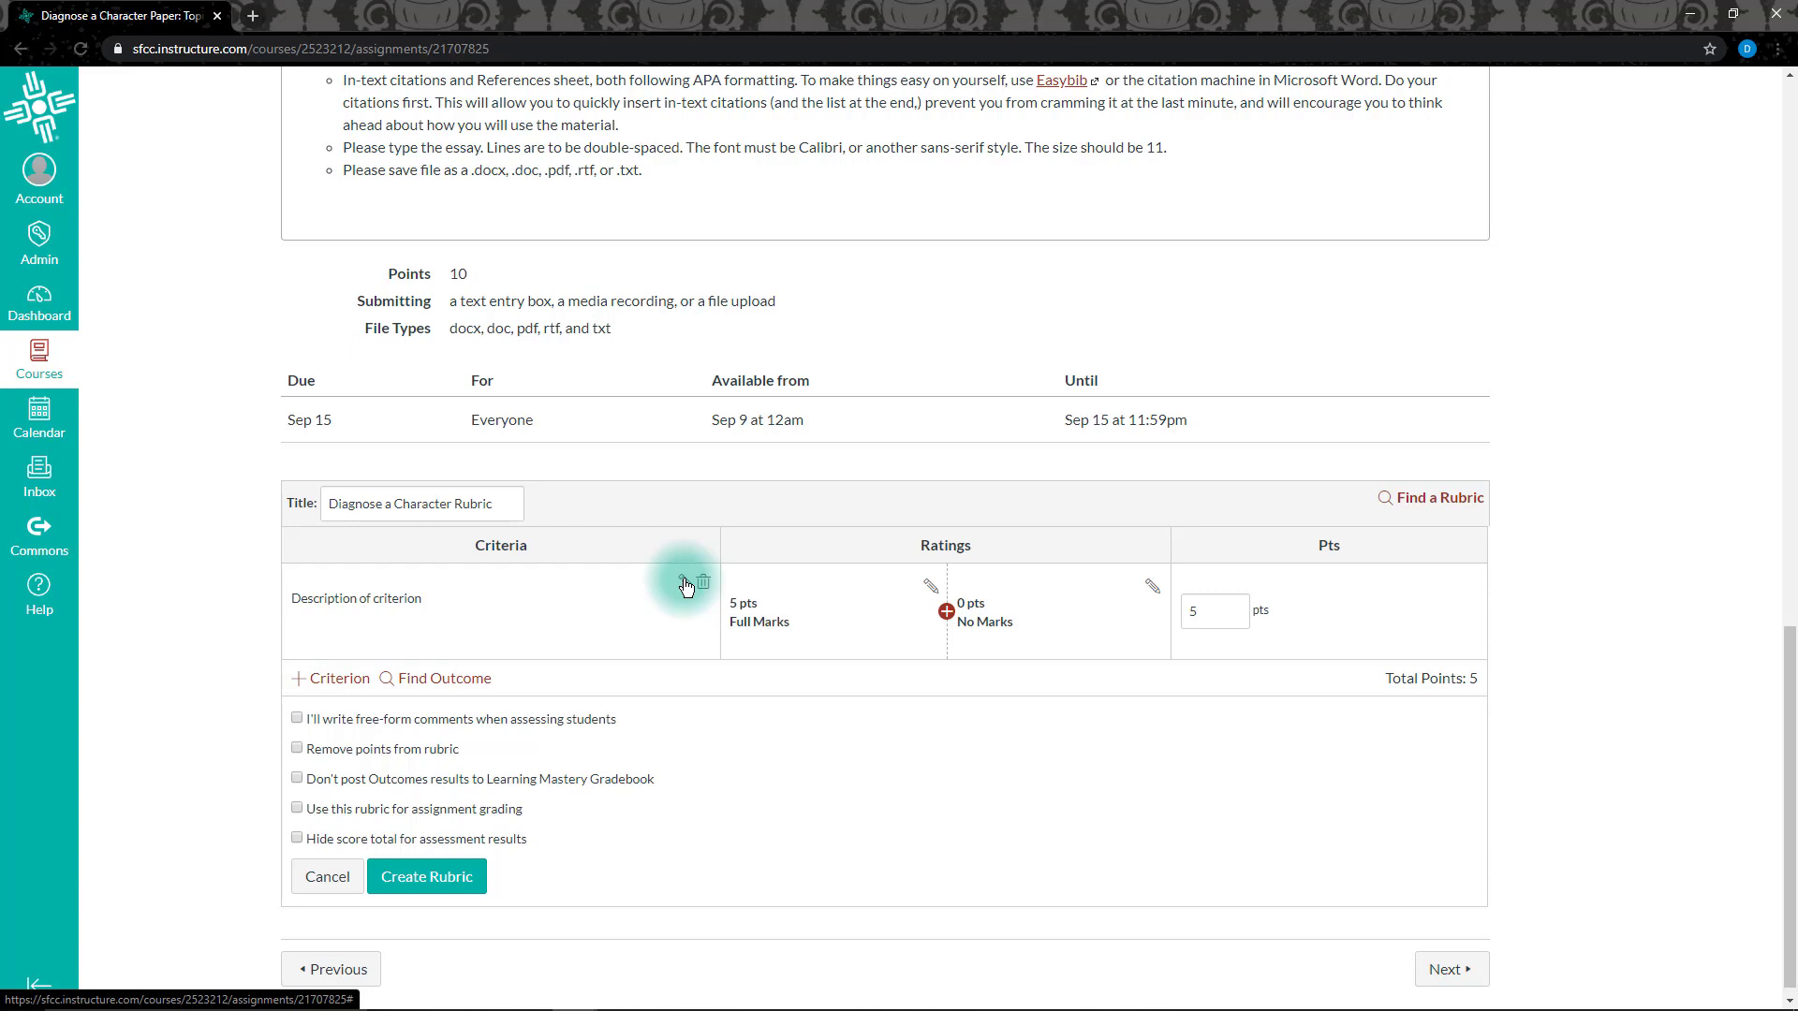
pyautogui.scroll(-1, 684, 586)
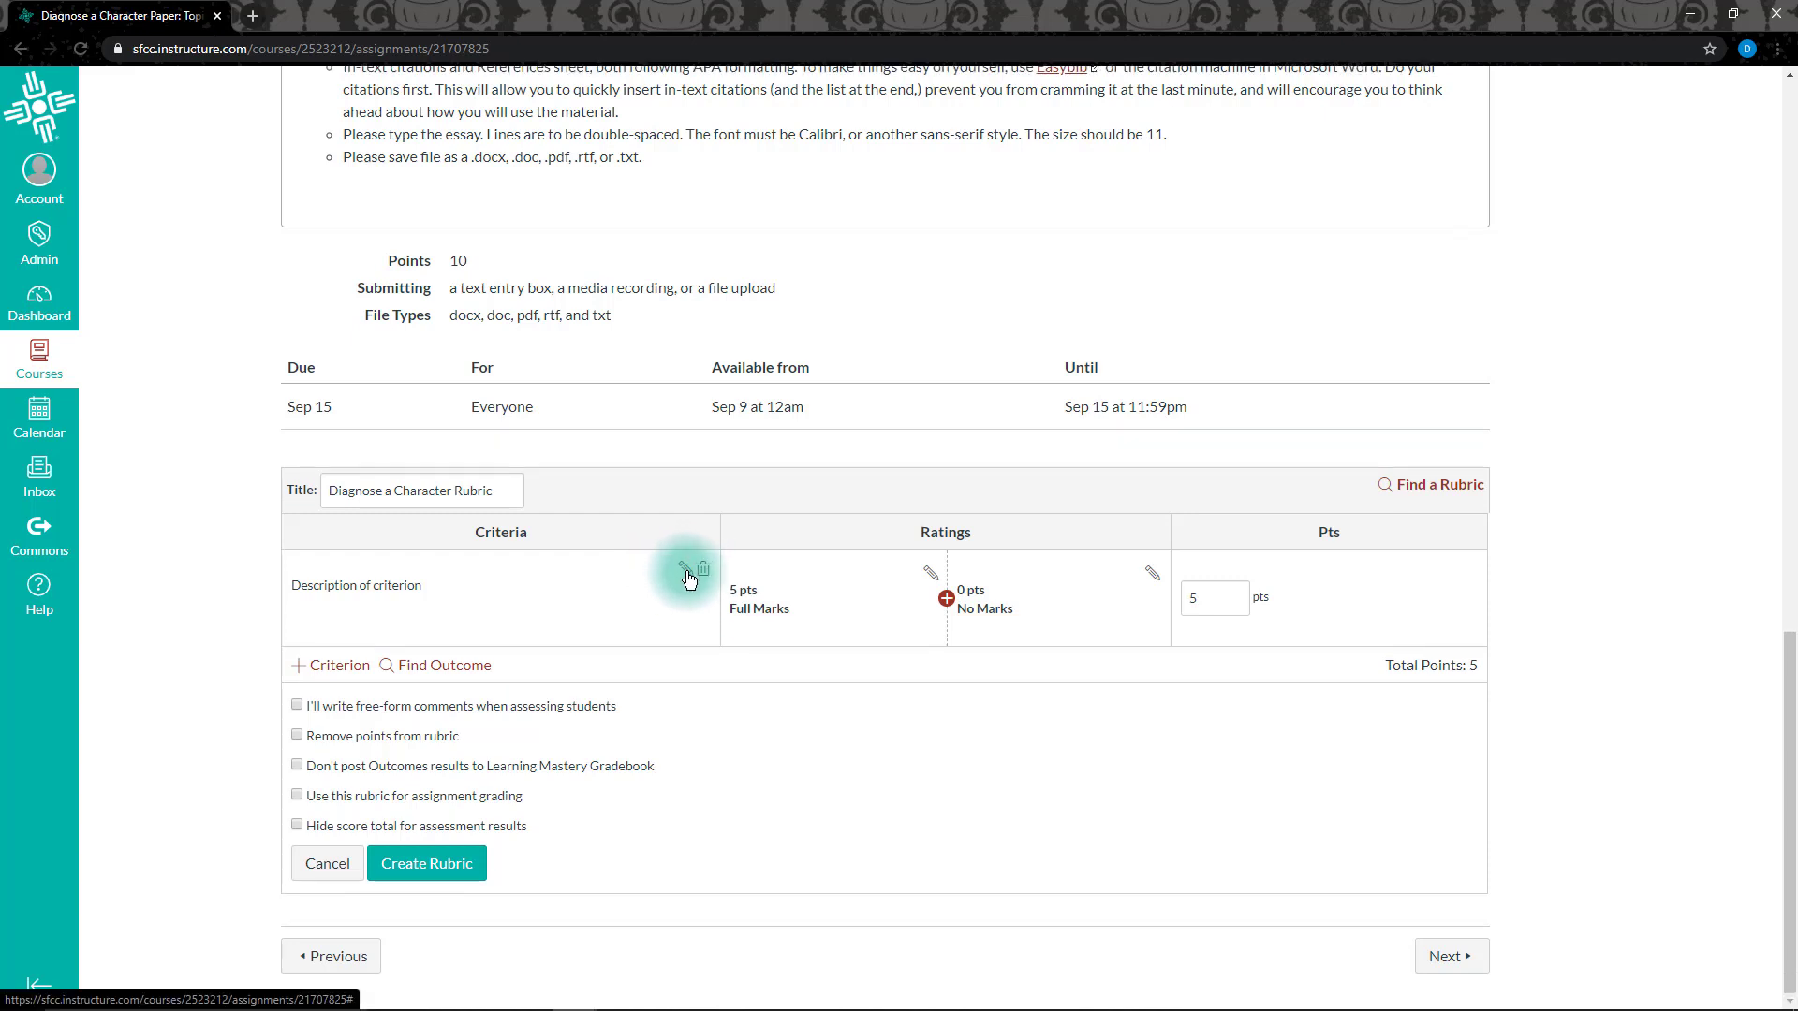
pyautogui.click(683, 570)
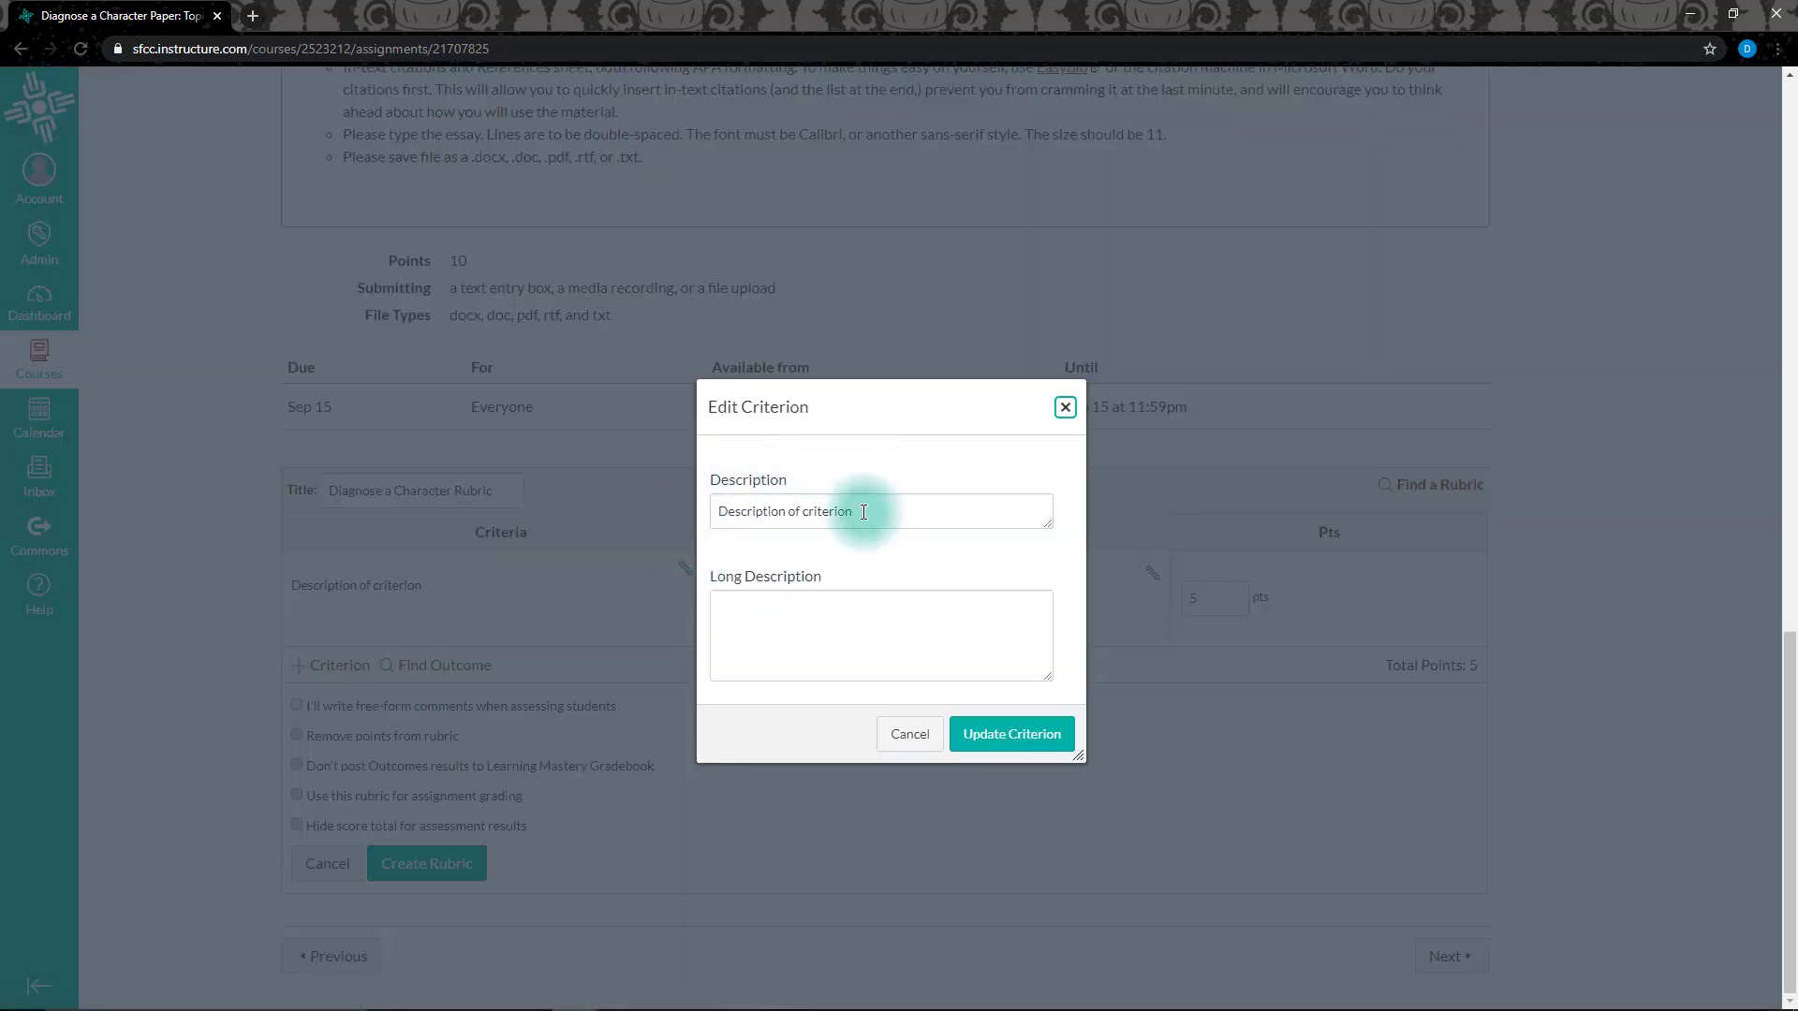
pyautogui.moveTo(867, 510); pyautogui.dragTo(713, 512)
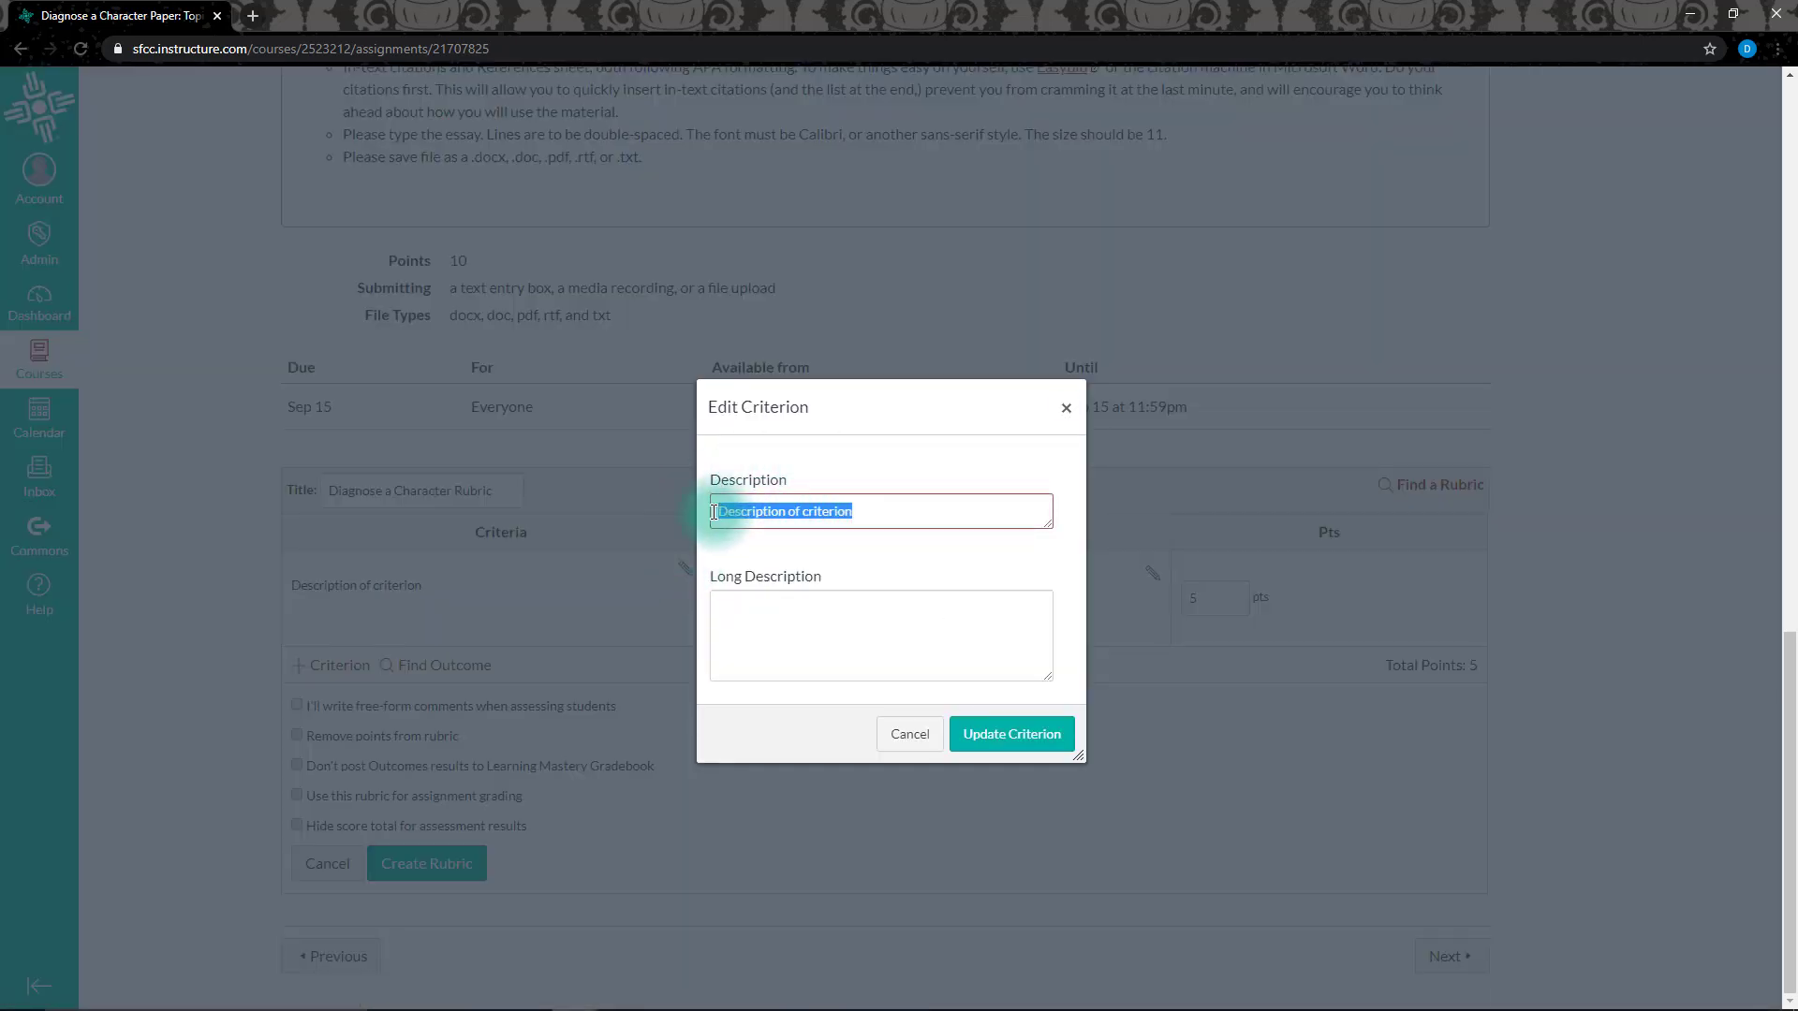
pyautogui.write('Movie Sele')
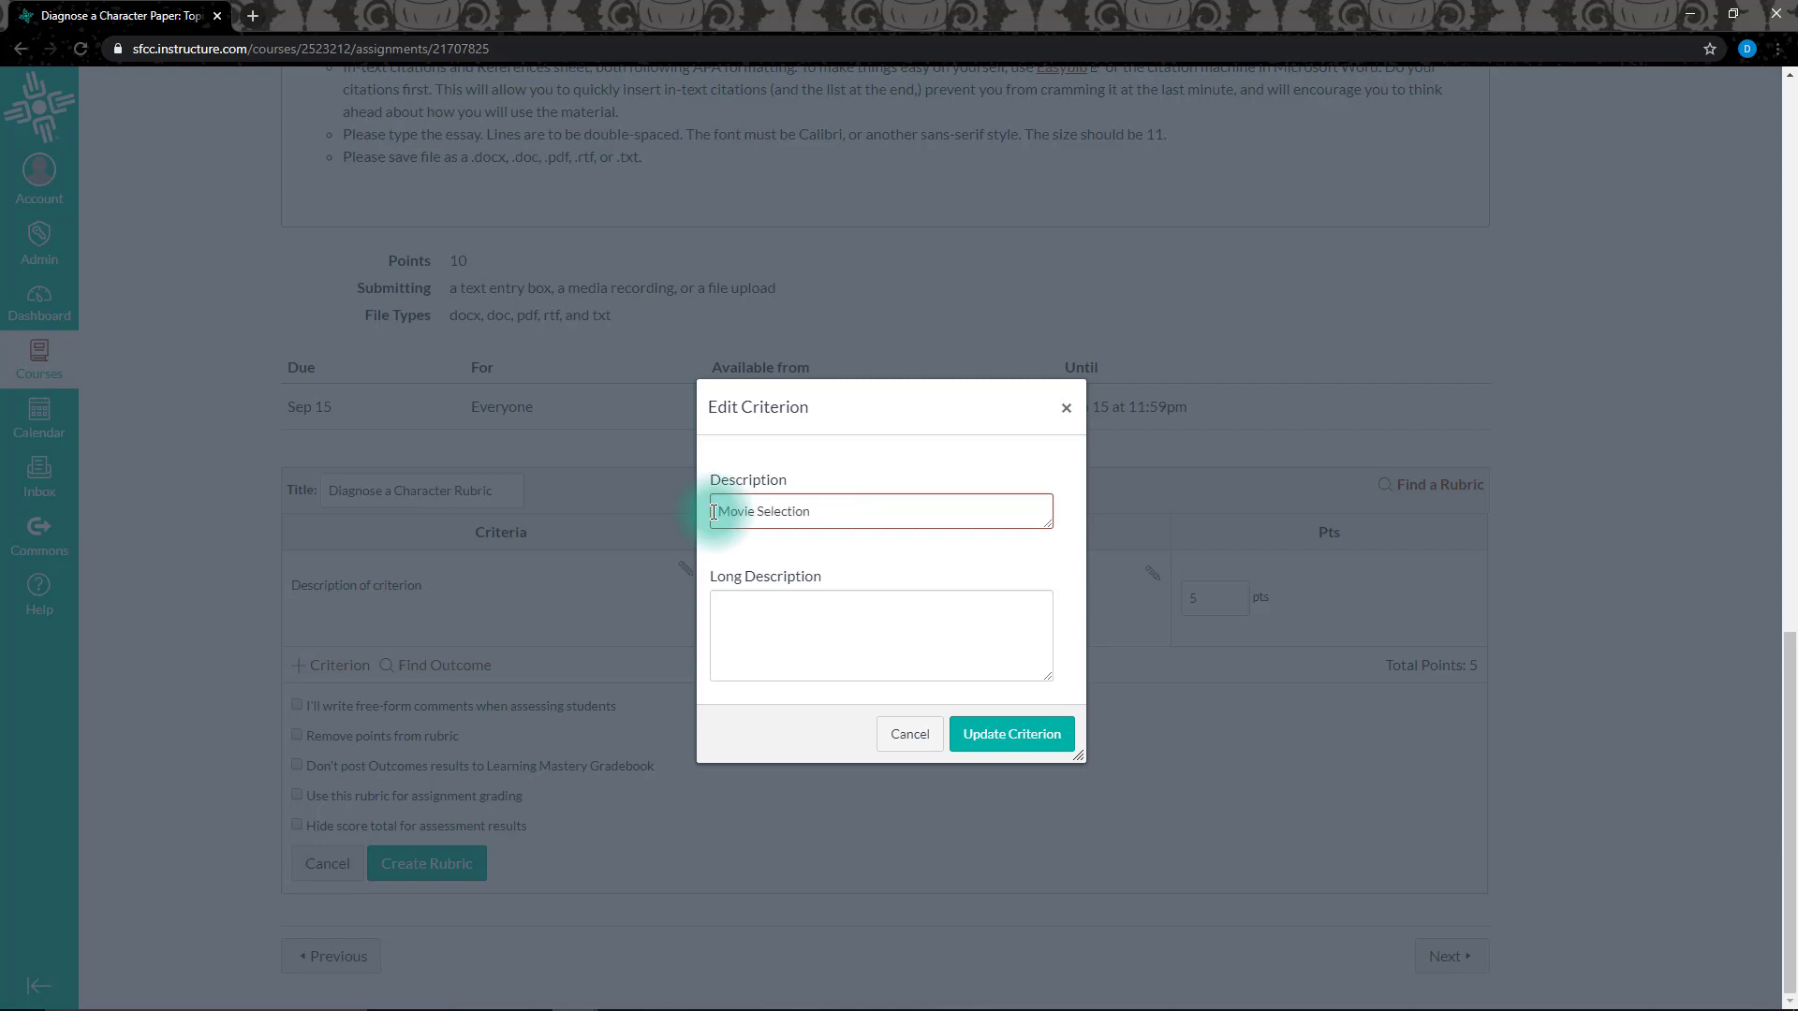
pyautogui.write('ction')
pyautogui.click(720, 602)
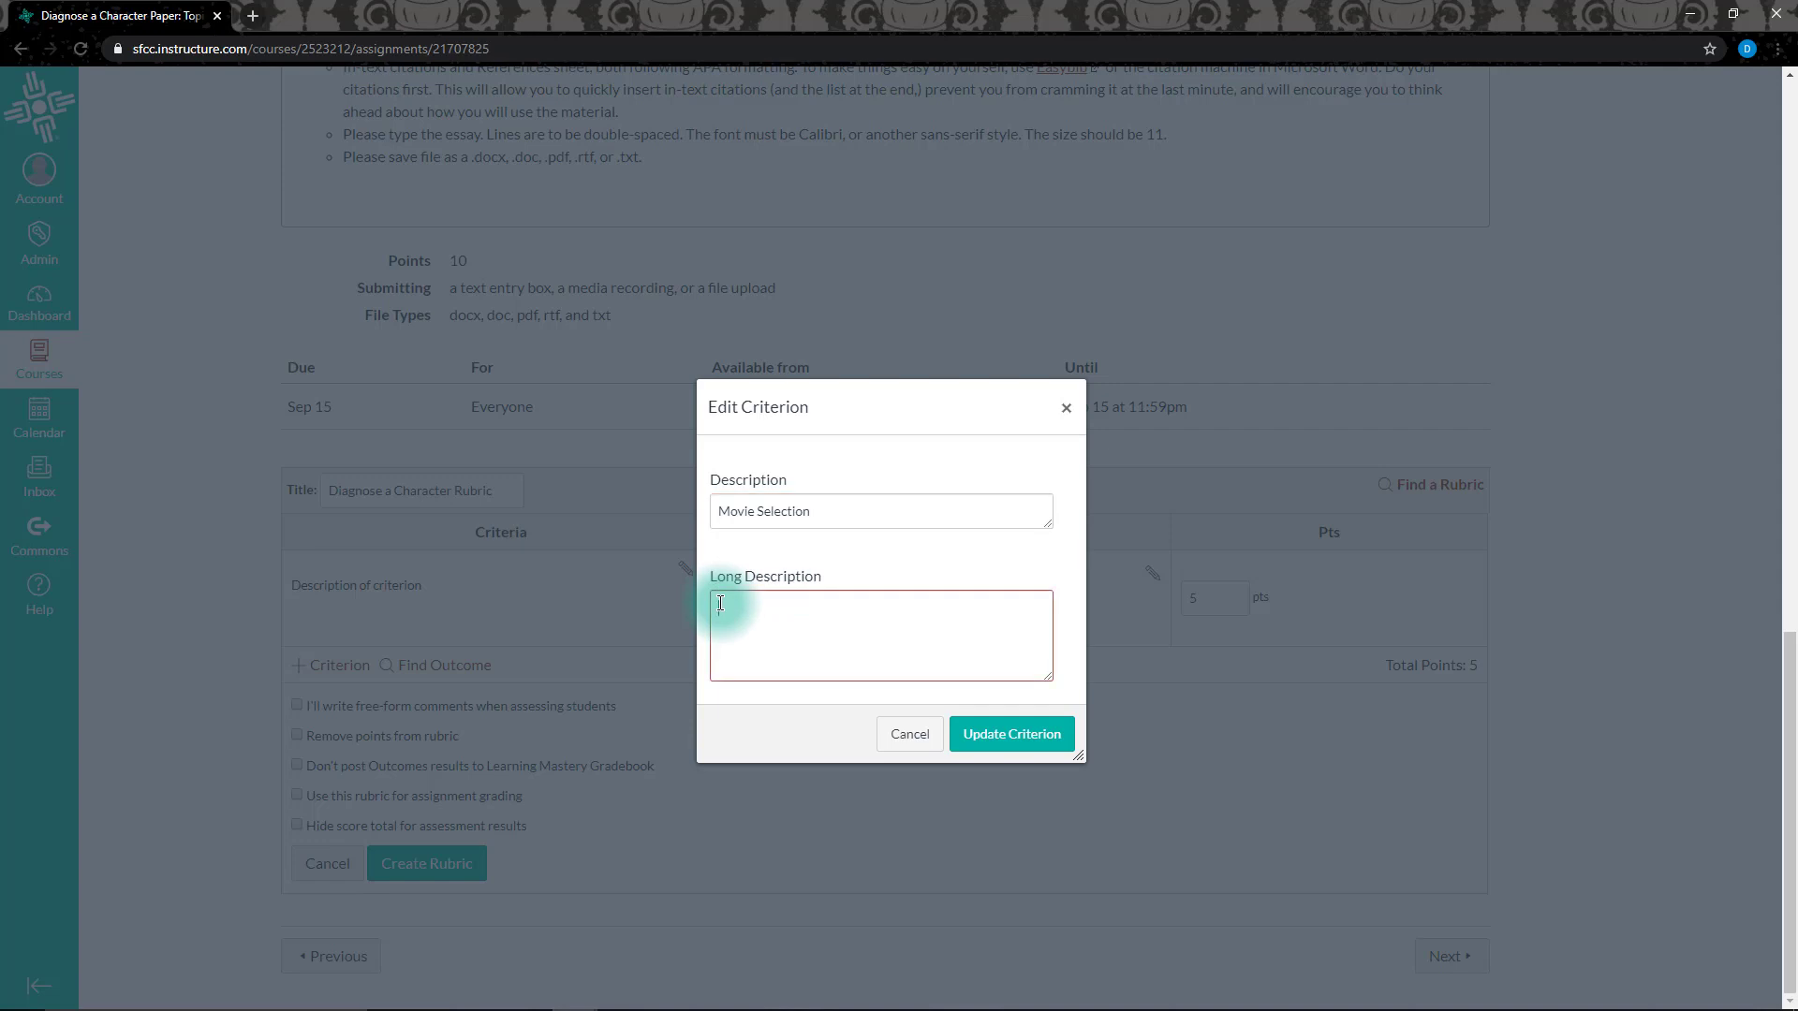
pyautogui.write('Submit the movie you selected.')
pyautogui.click(1013, 738)
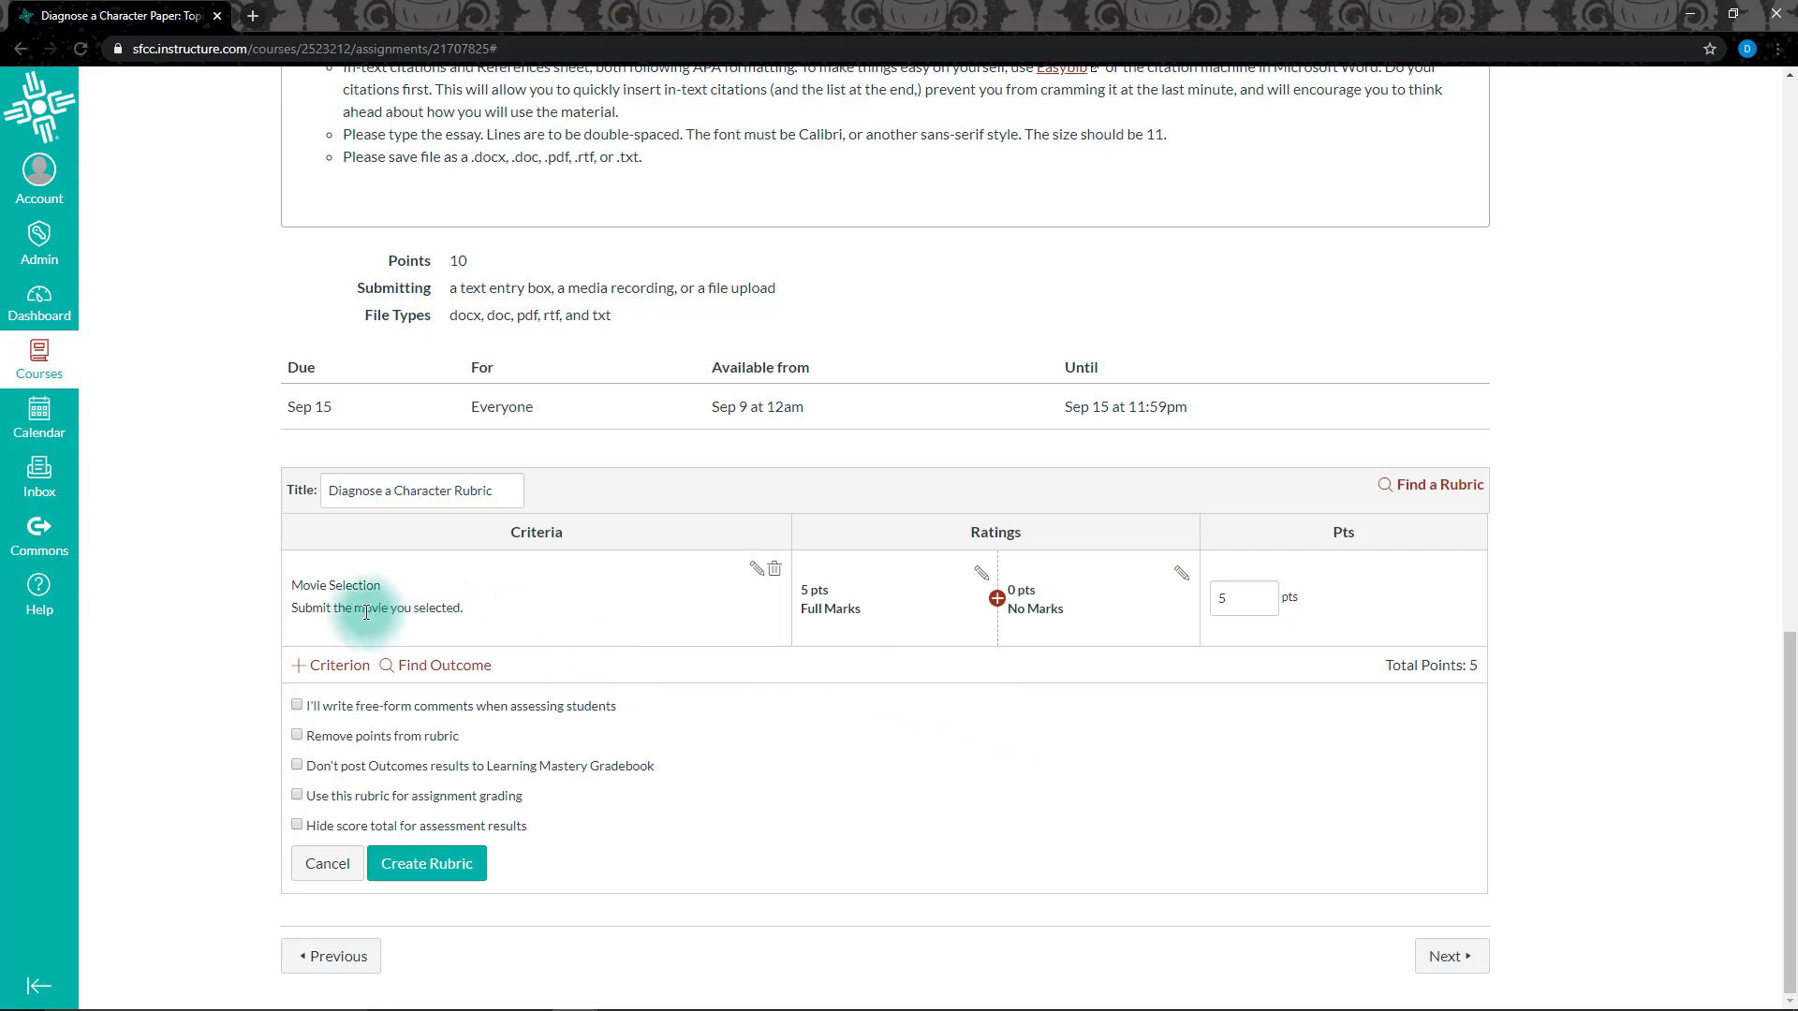
# Start a new criterion below Movie Selection in the rubric
pyautogui.click(335, 669)
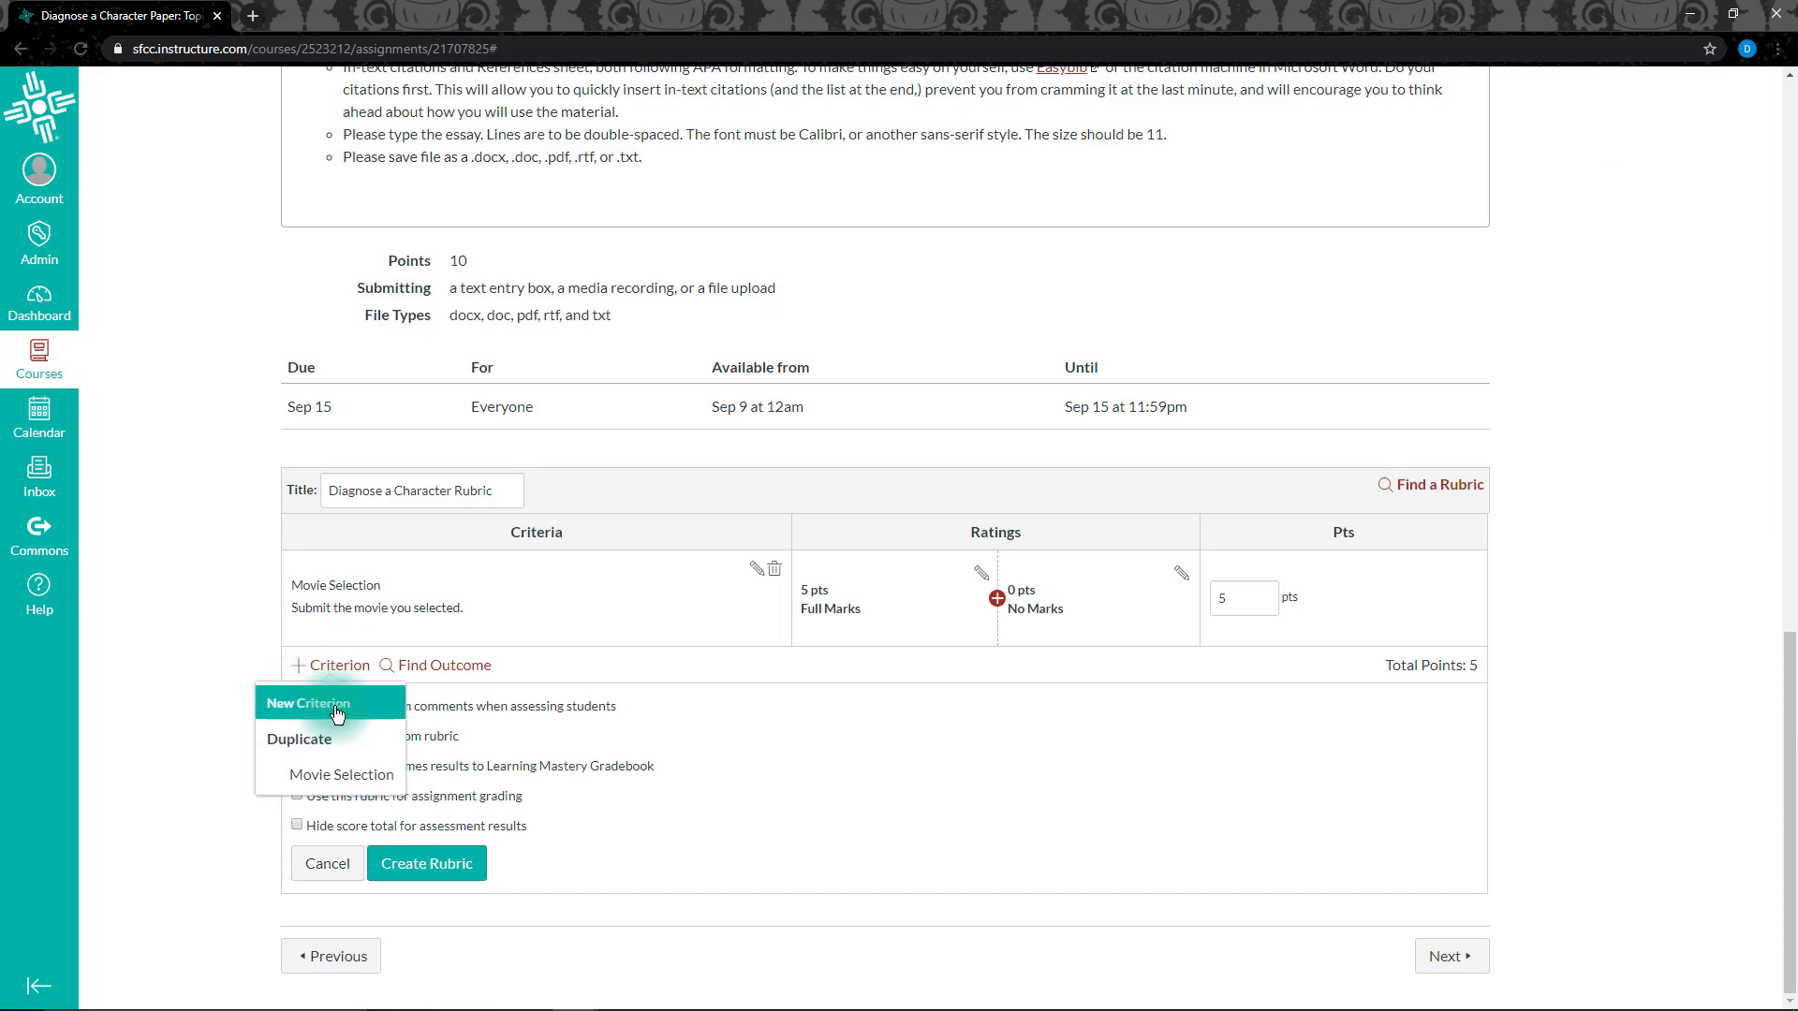
pyautogui.click(313, 711)
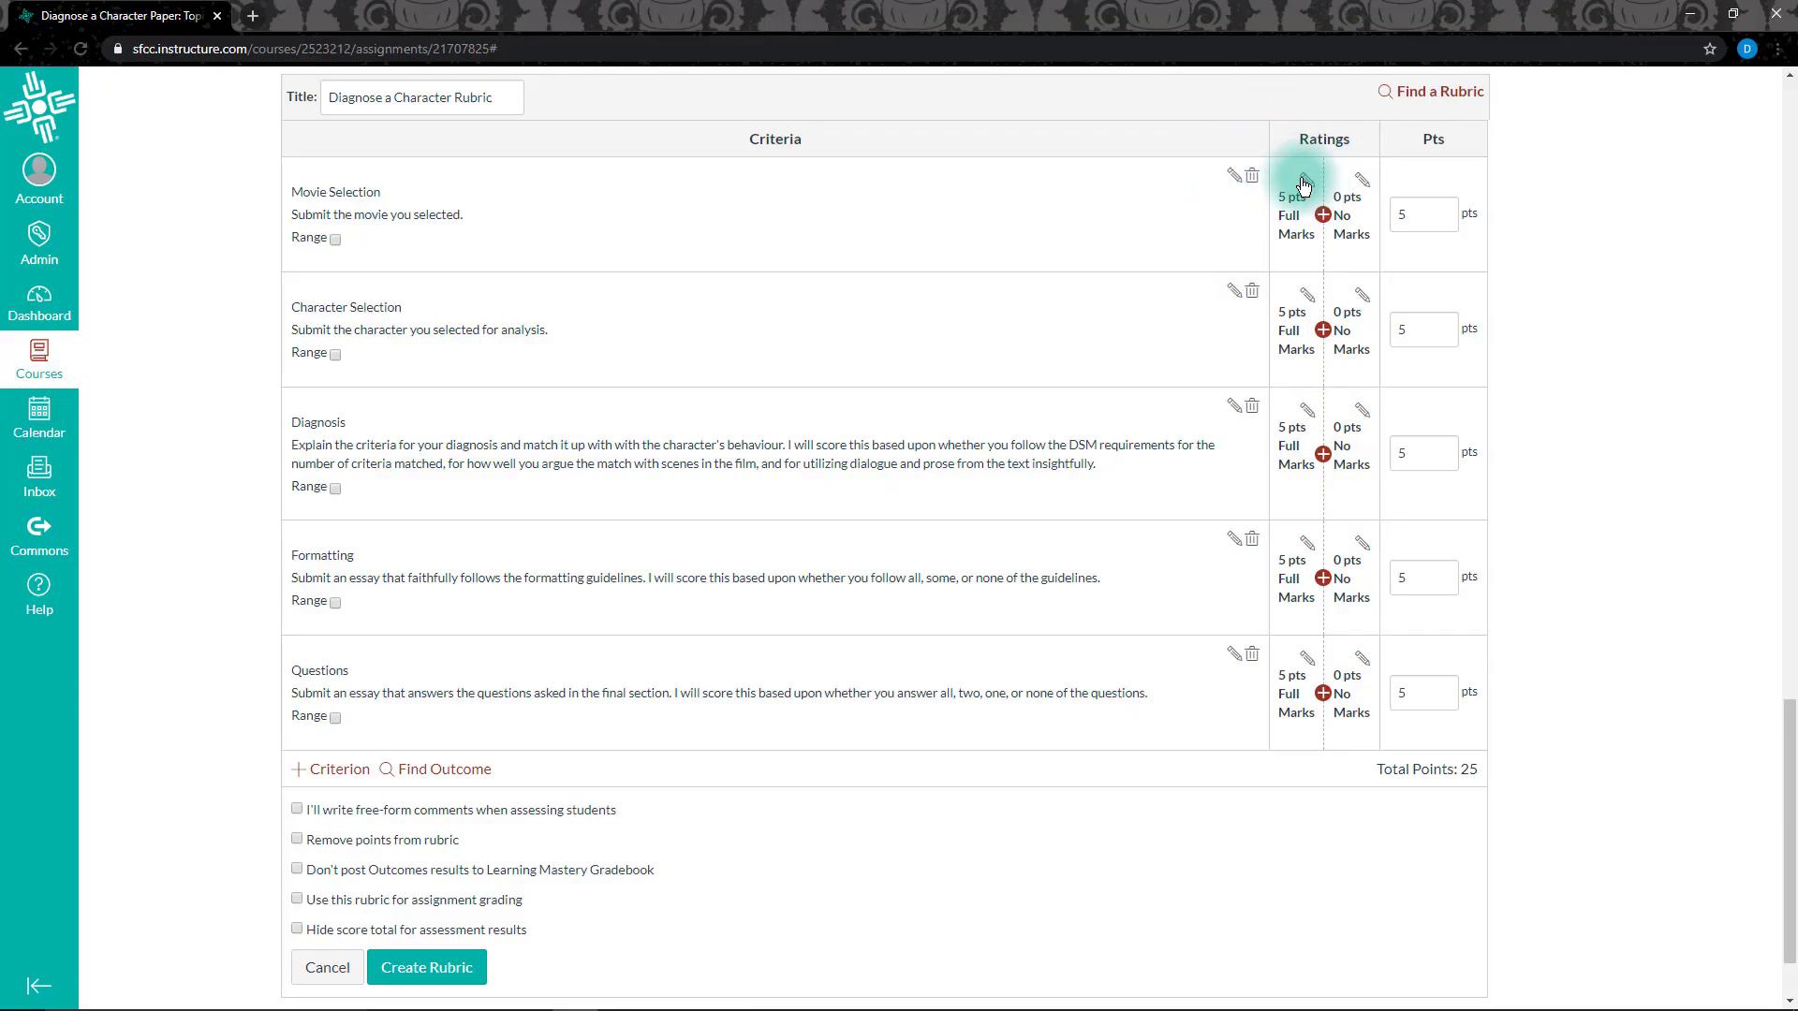
pyautogui.click(1306, 183)
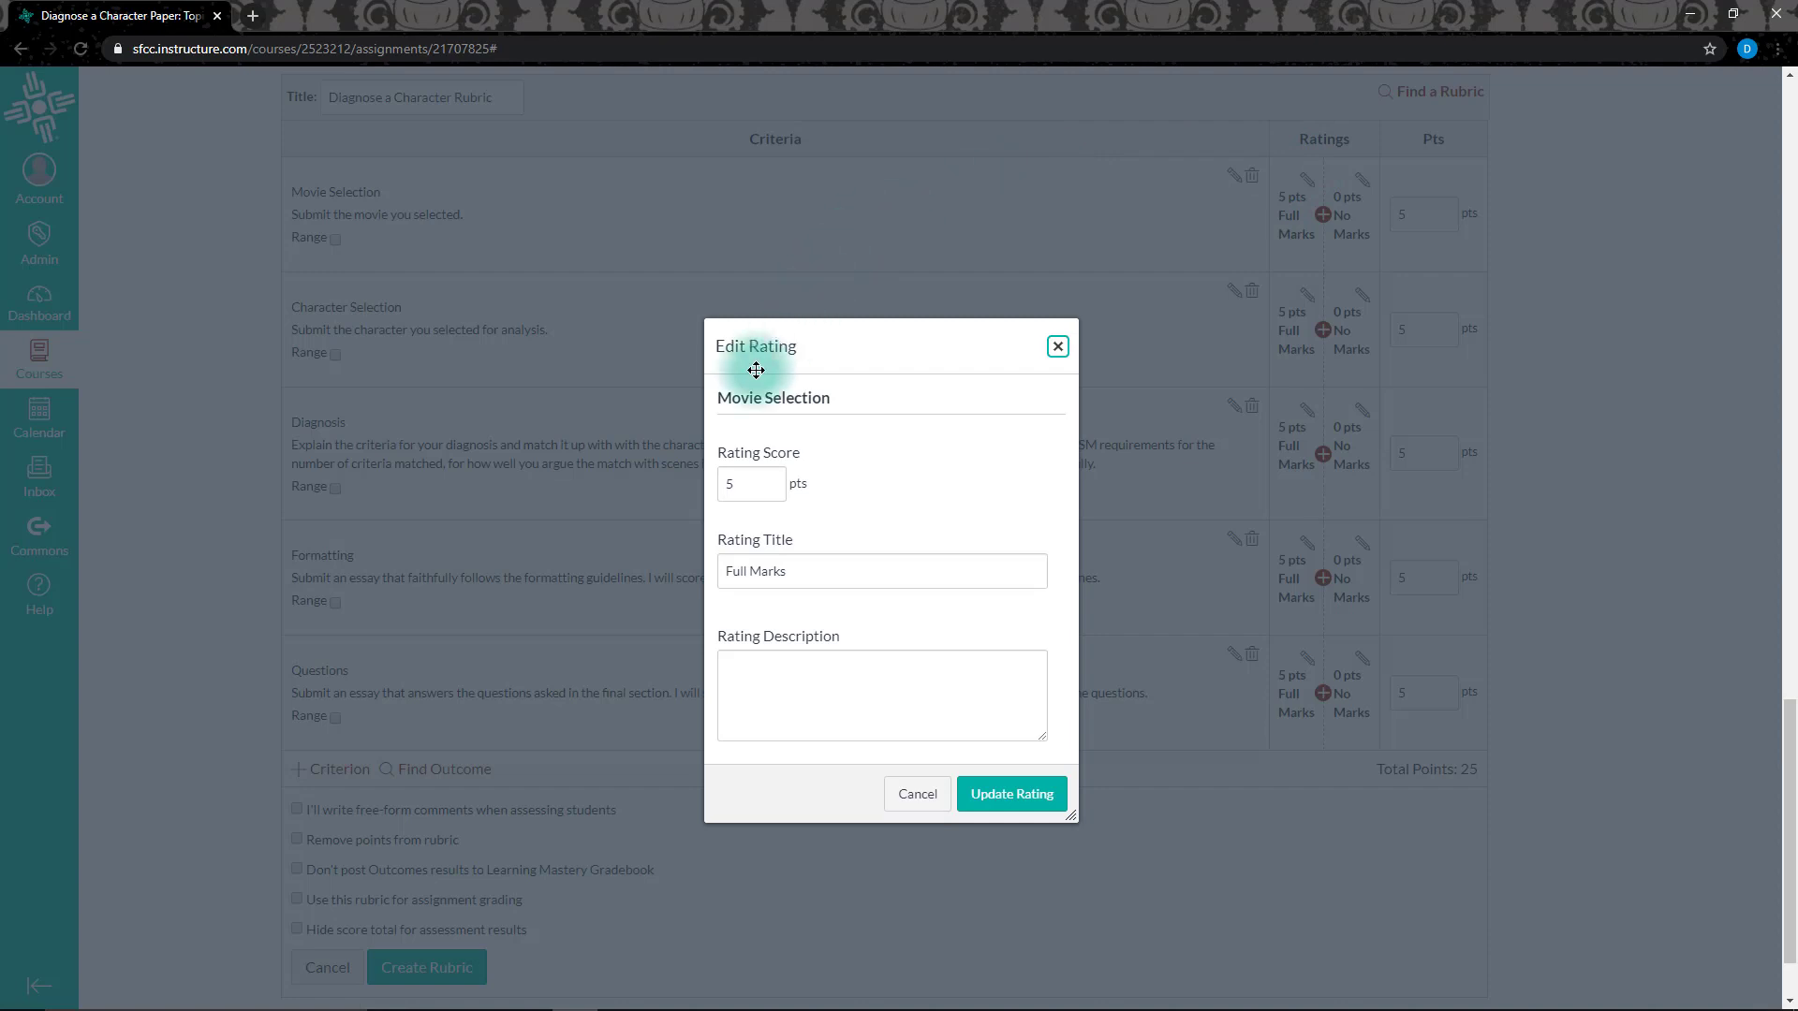
pyautogui.doubleClick(732, 488)
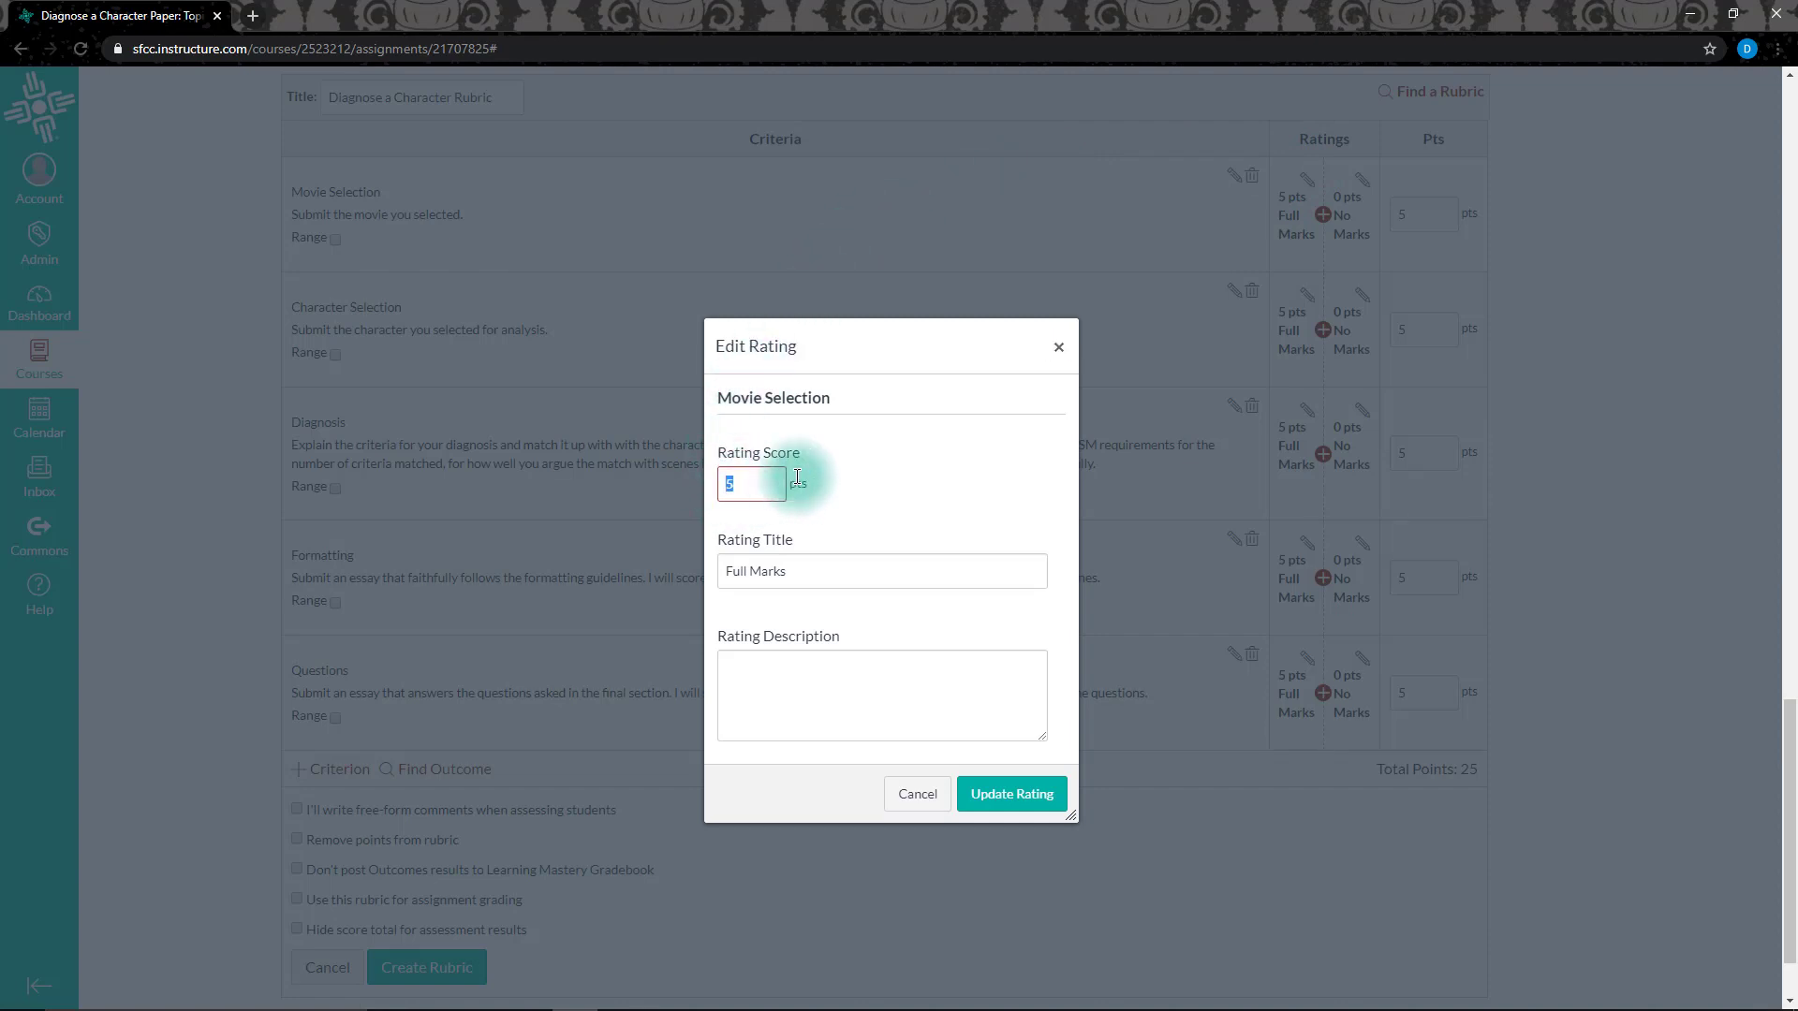
pyautogui.click(917, 794)
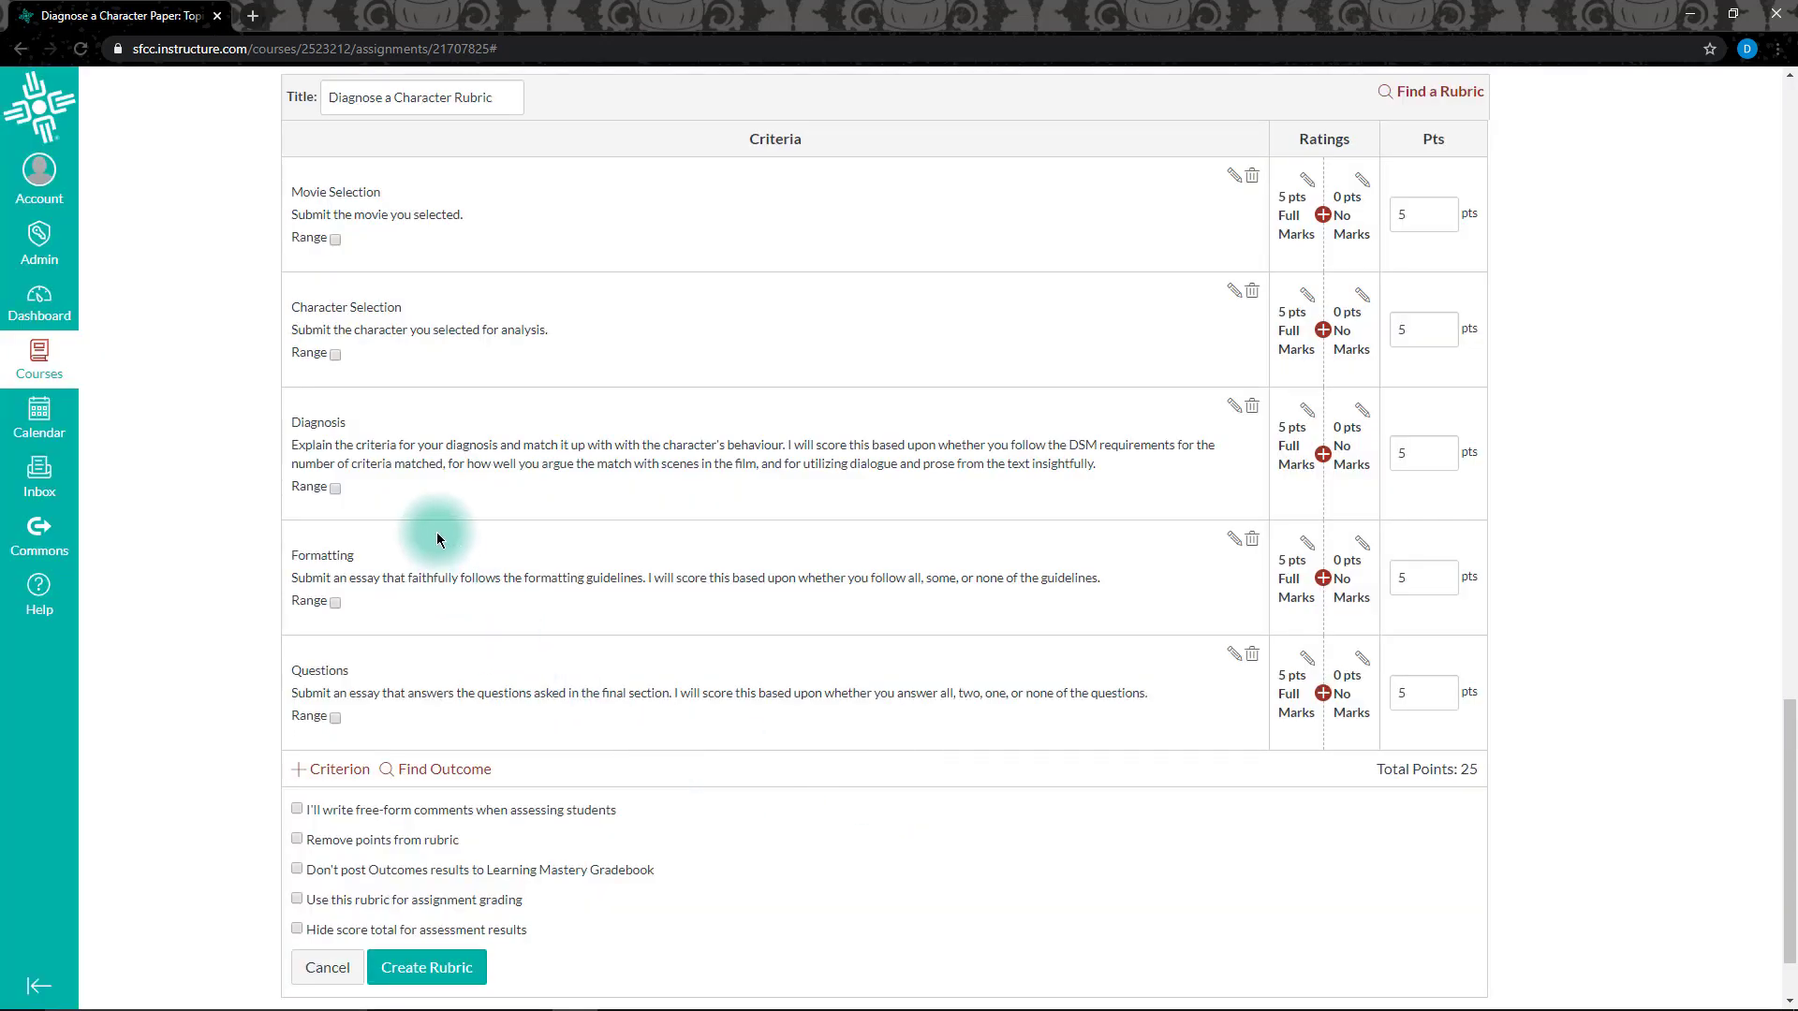
# Try the Range option on the Movie Selection criterion, inspect the score range of its Full Marks rating, and turn the option back off
pyautogui.click(334, 239)
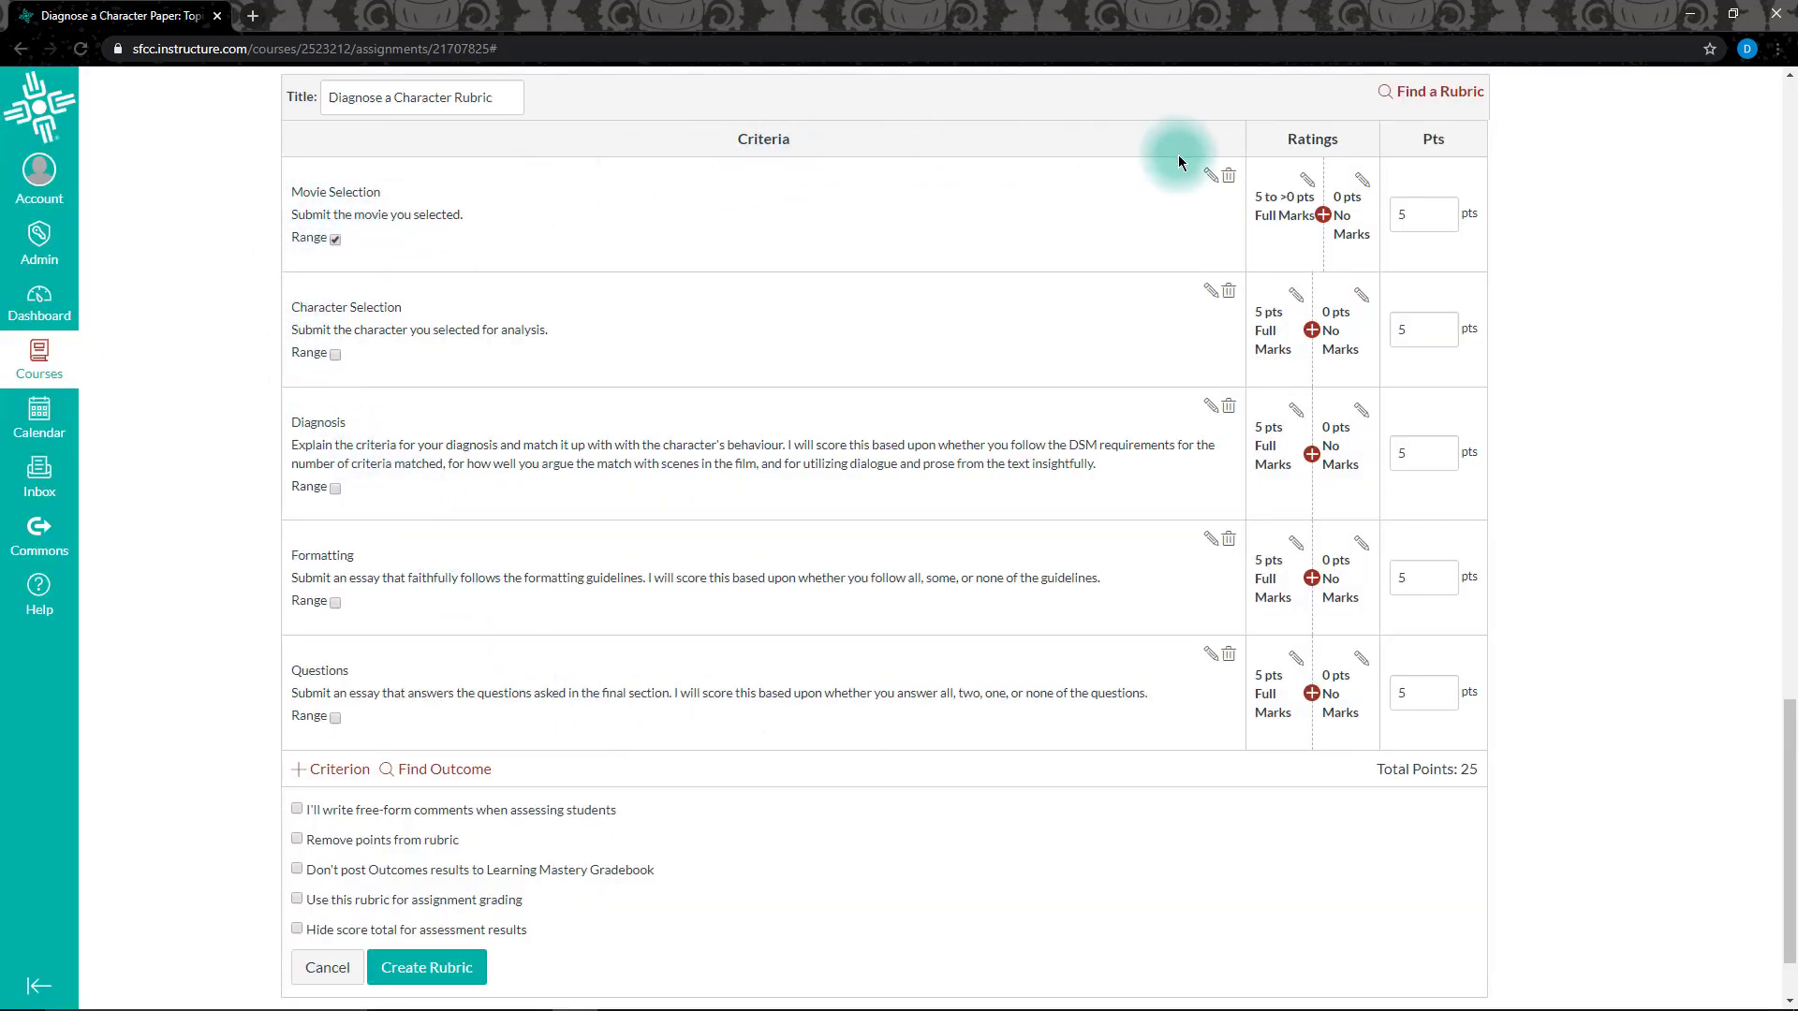
pyautogui.click(1306, 180)
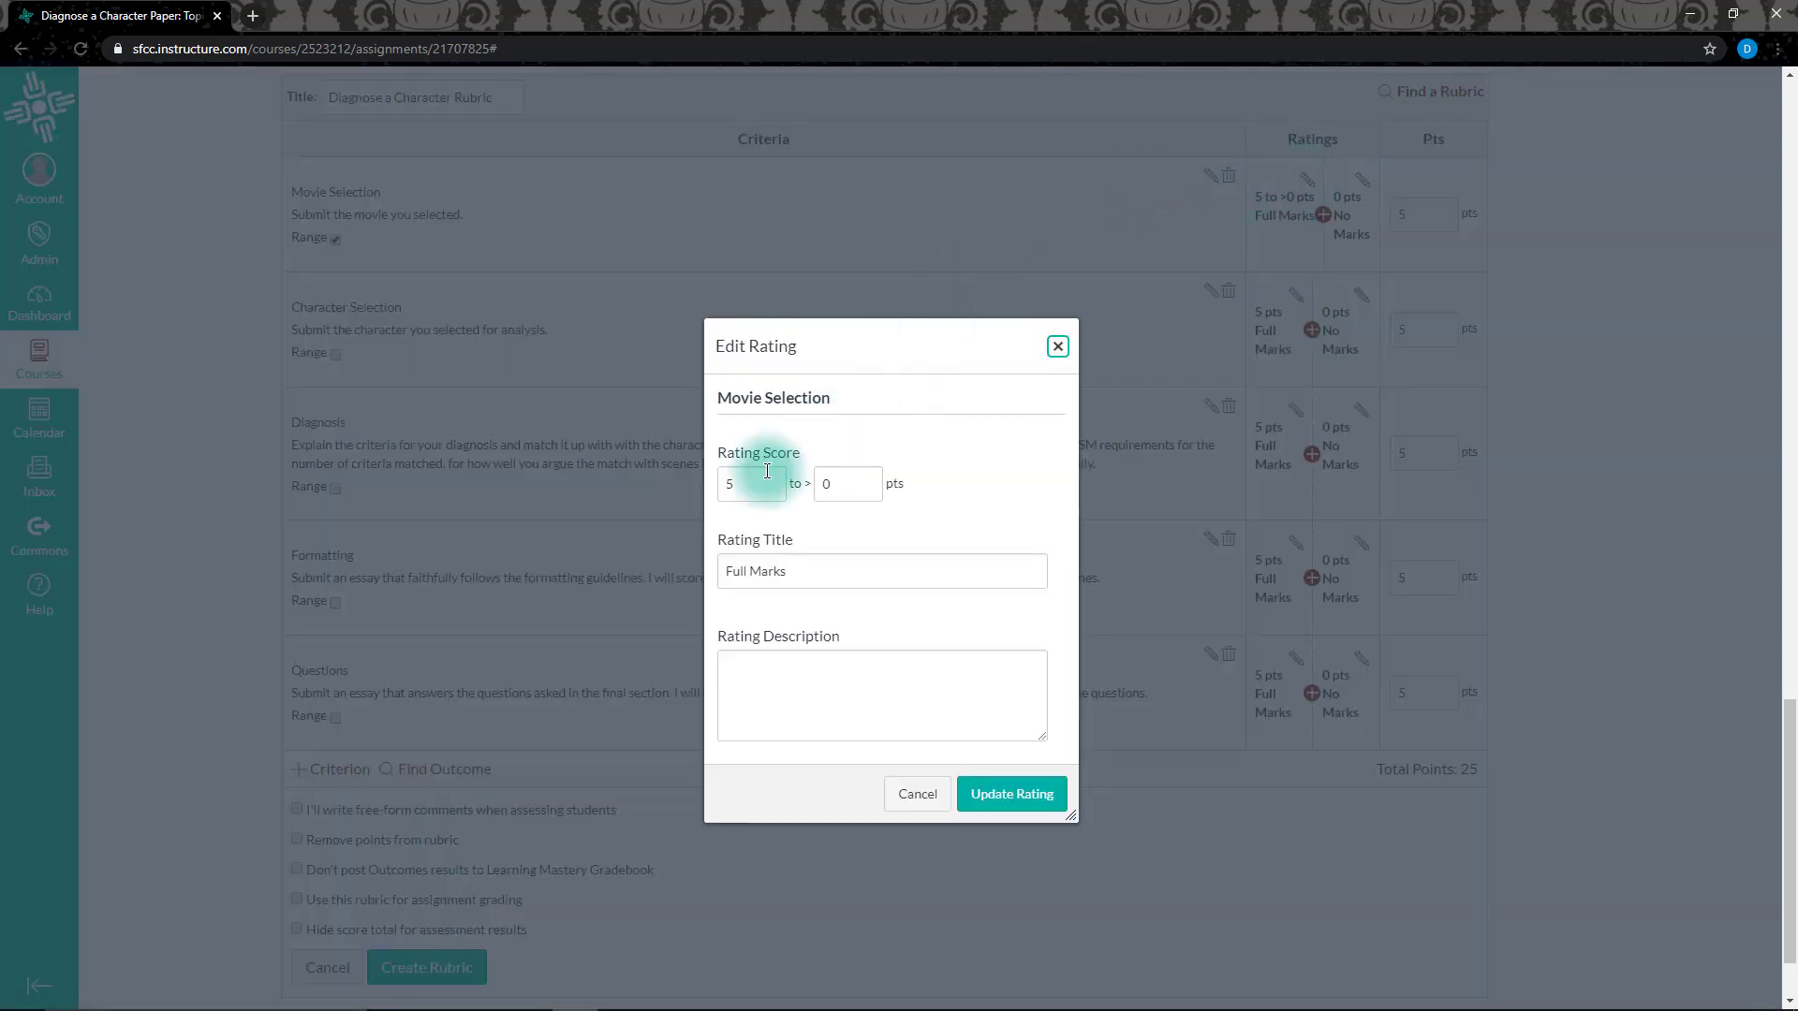
pyautogui.doubleClick(728, 485)
pyautogui.doubleClick(838, 483)
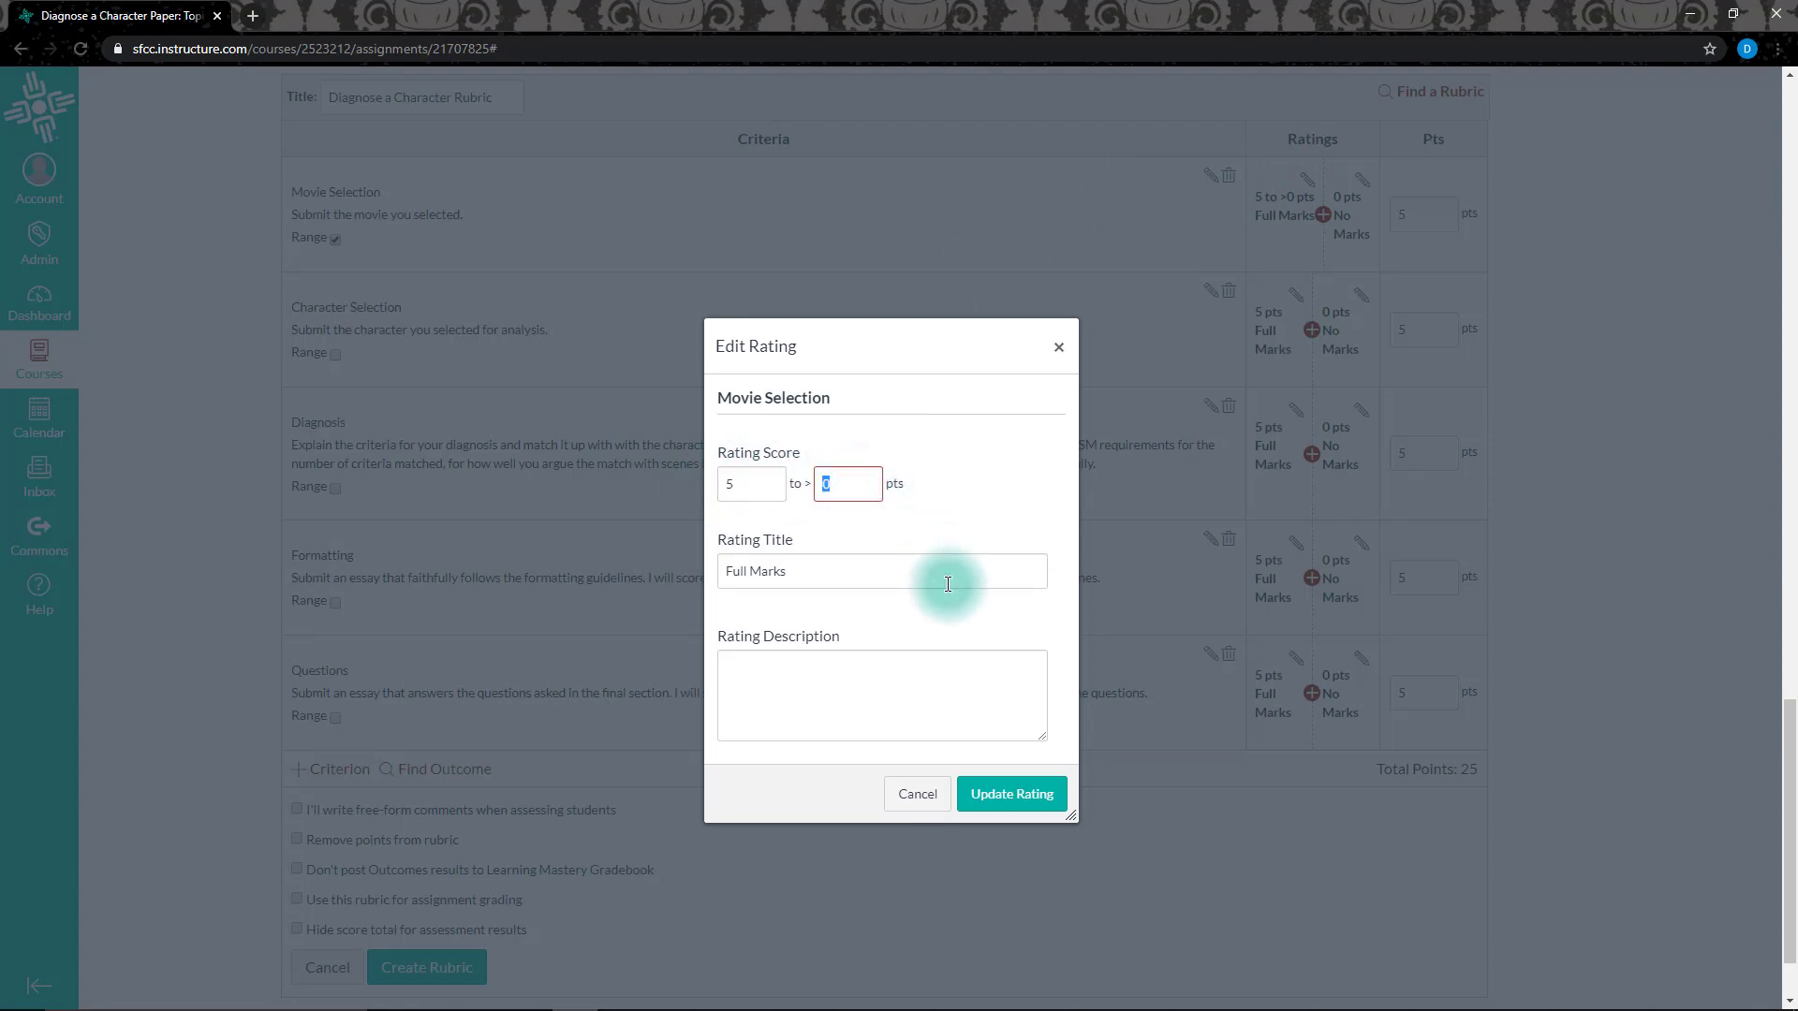
pyautogui.click(915, 793)
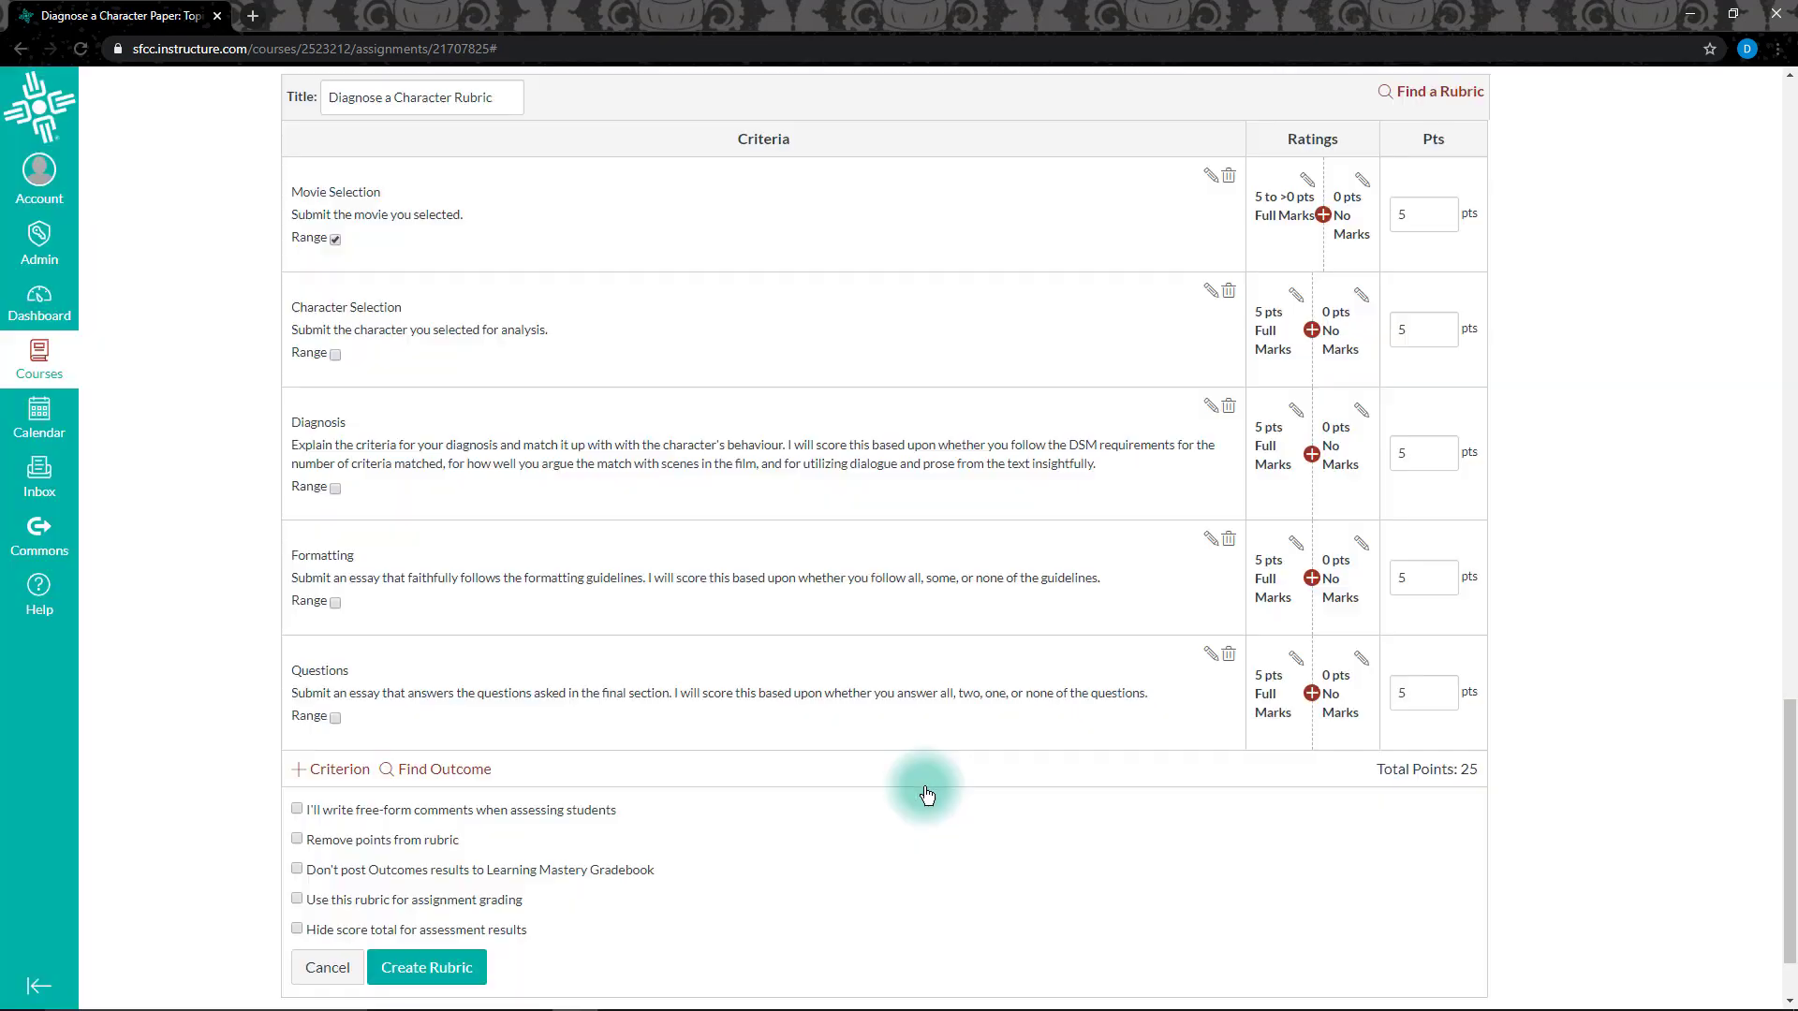
pyautogui.click(335, 240)
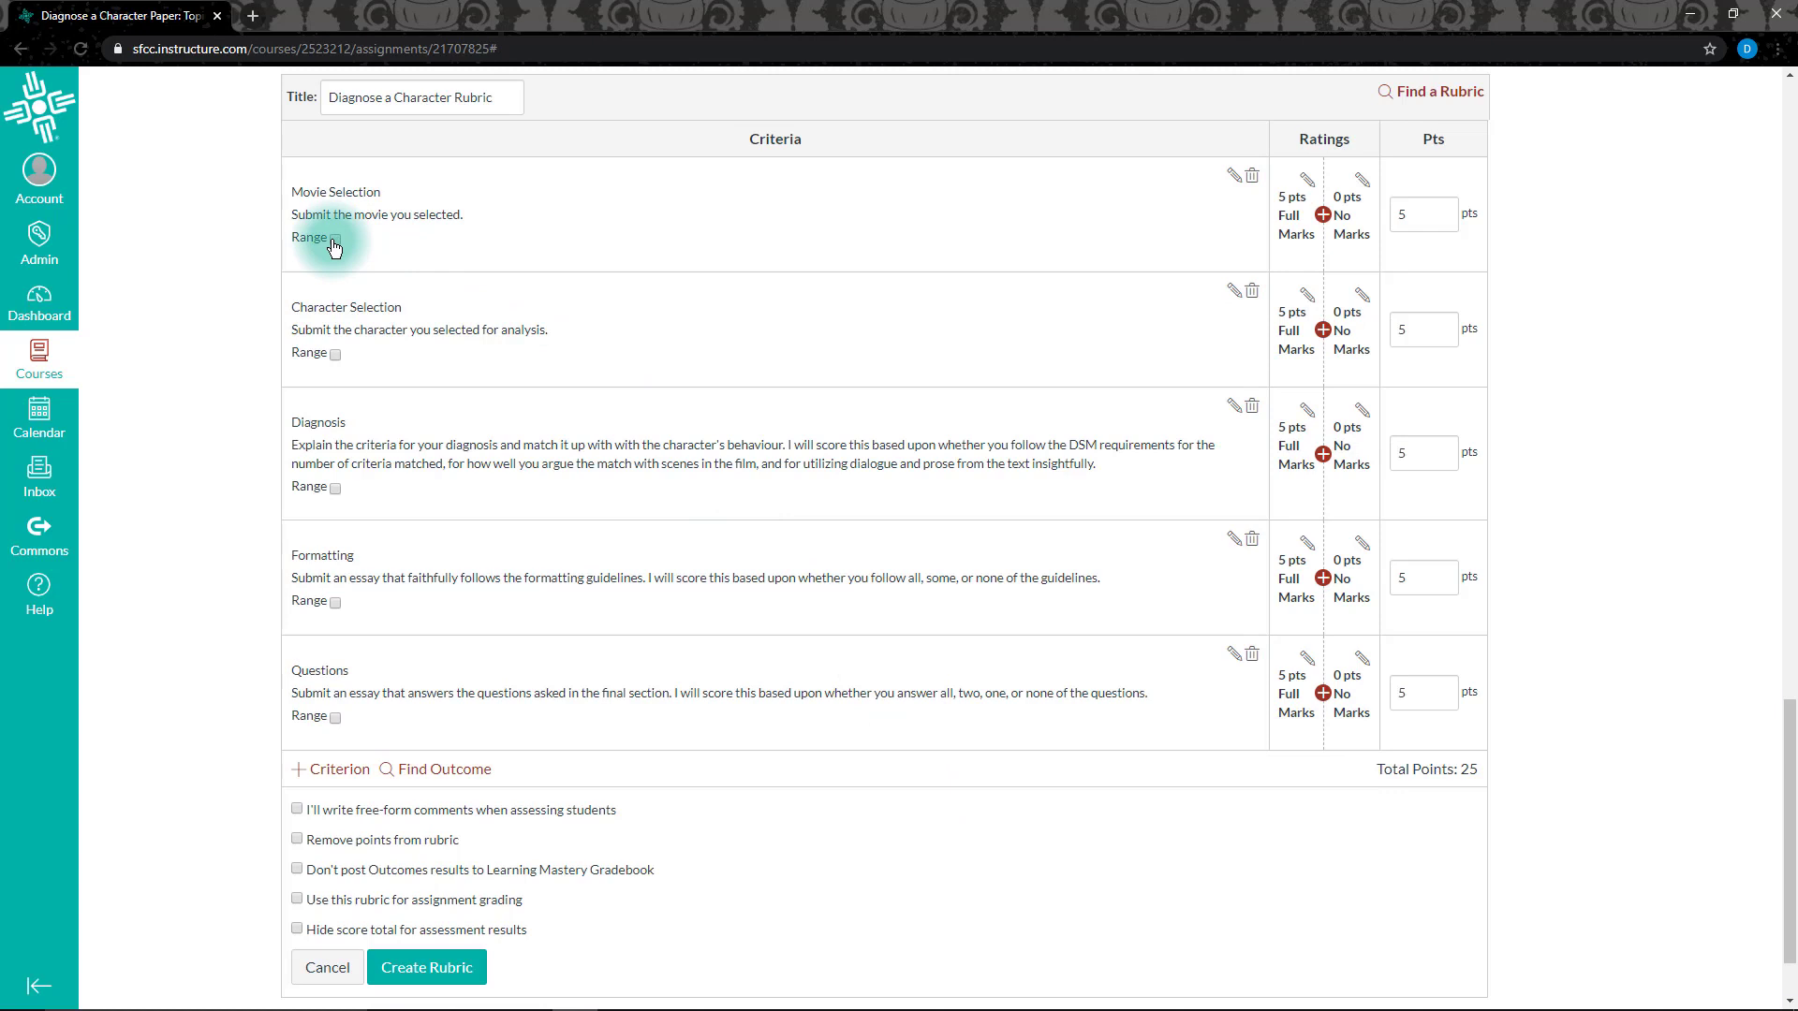
# Change the Movie Selection criterion's Full Marks rating to 1 point, titled "Movie Selection" and described as "Submitted"
pyautogui.click(1307, 179)
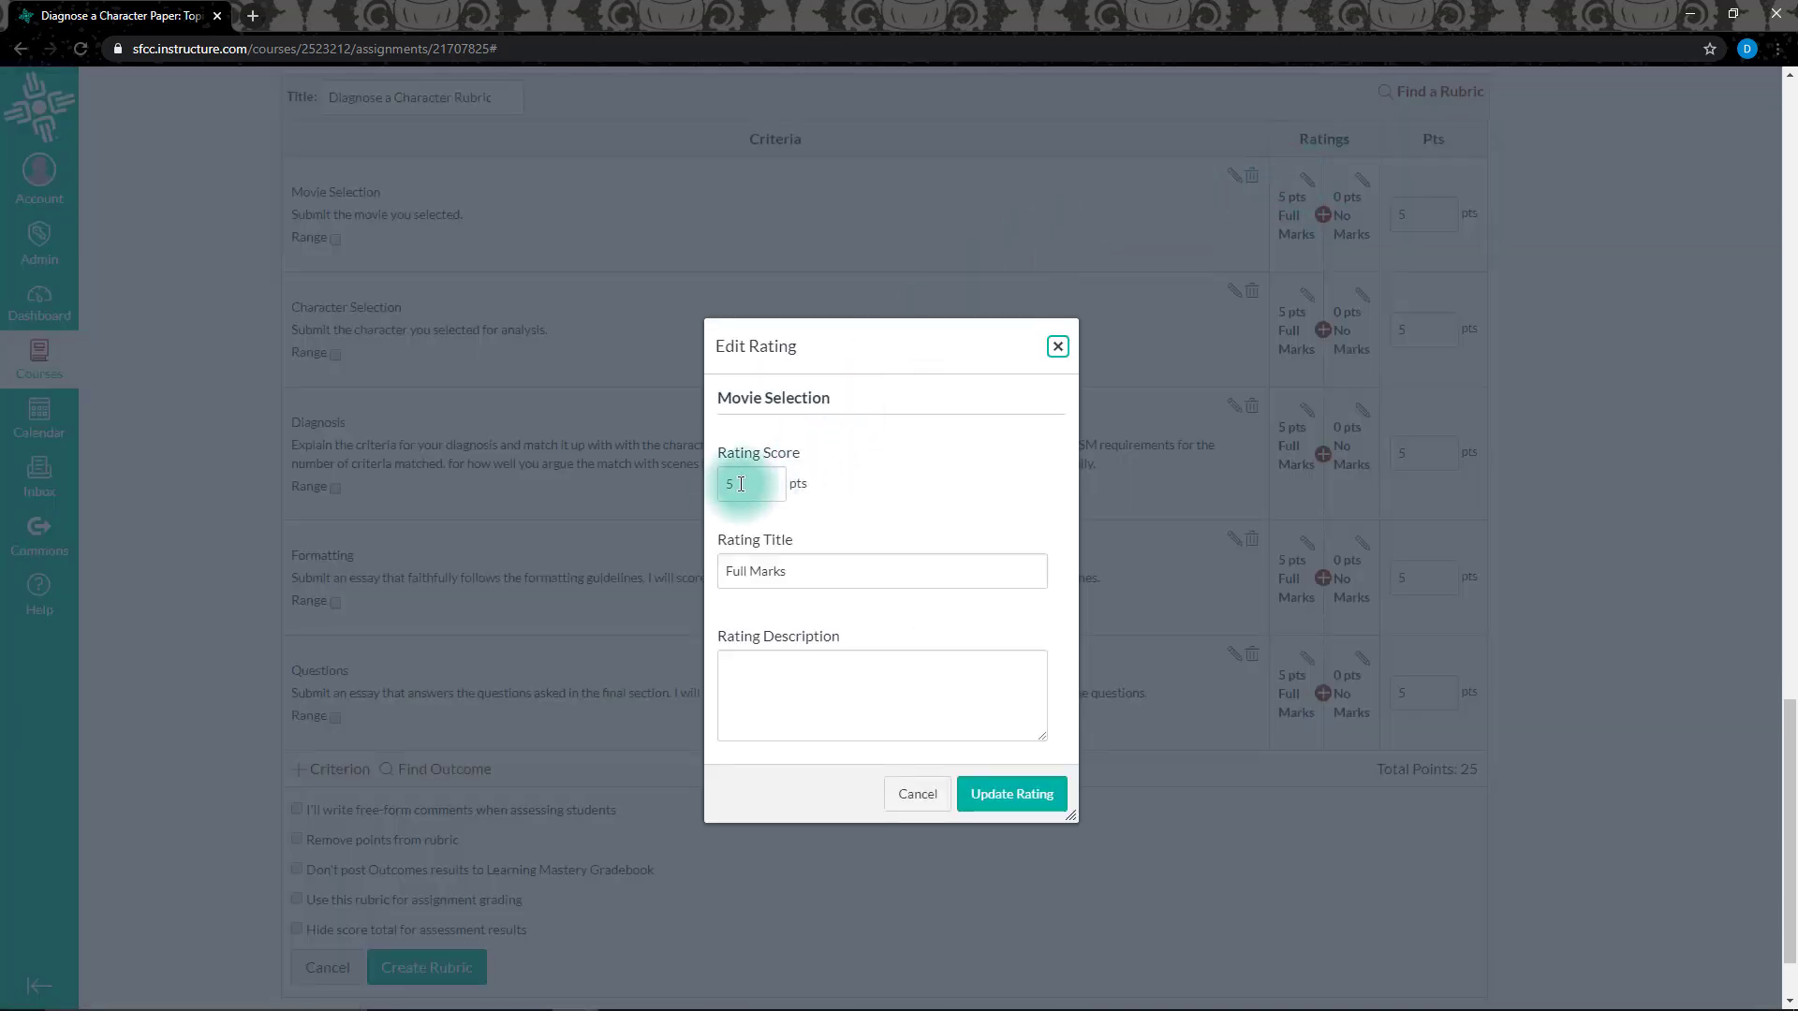
pyautogui.moveTo(745, 479); pyautogui.dragTo(687, 484)
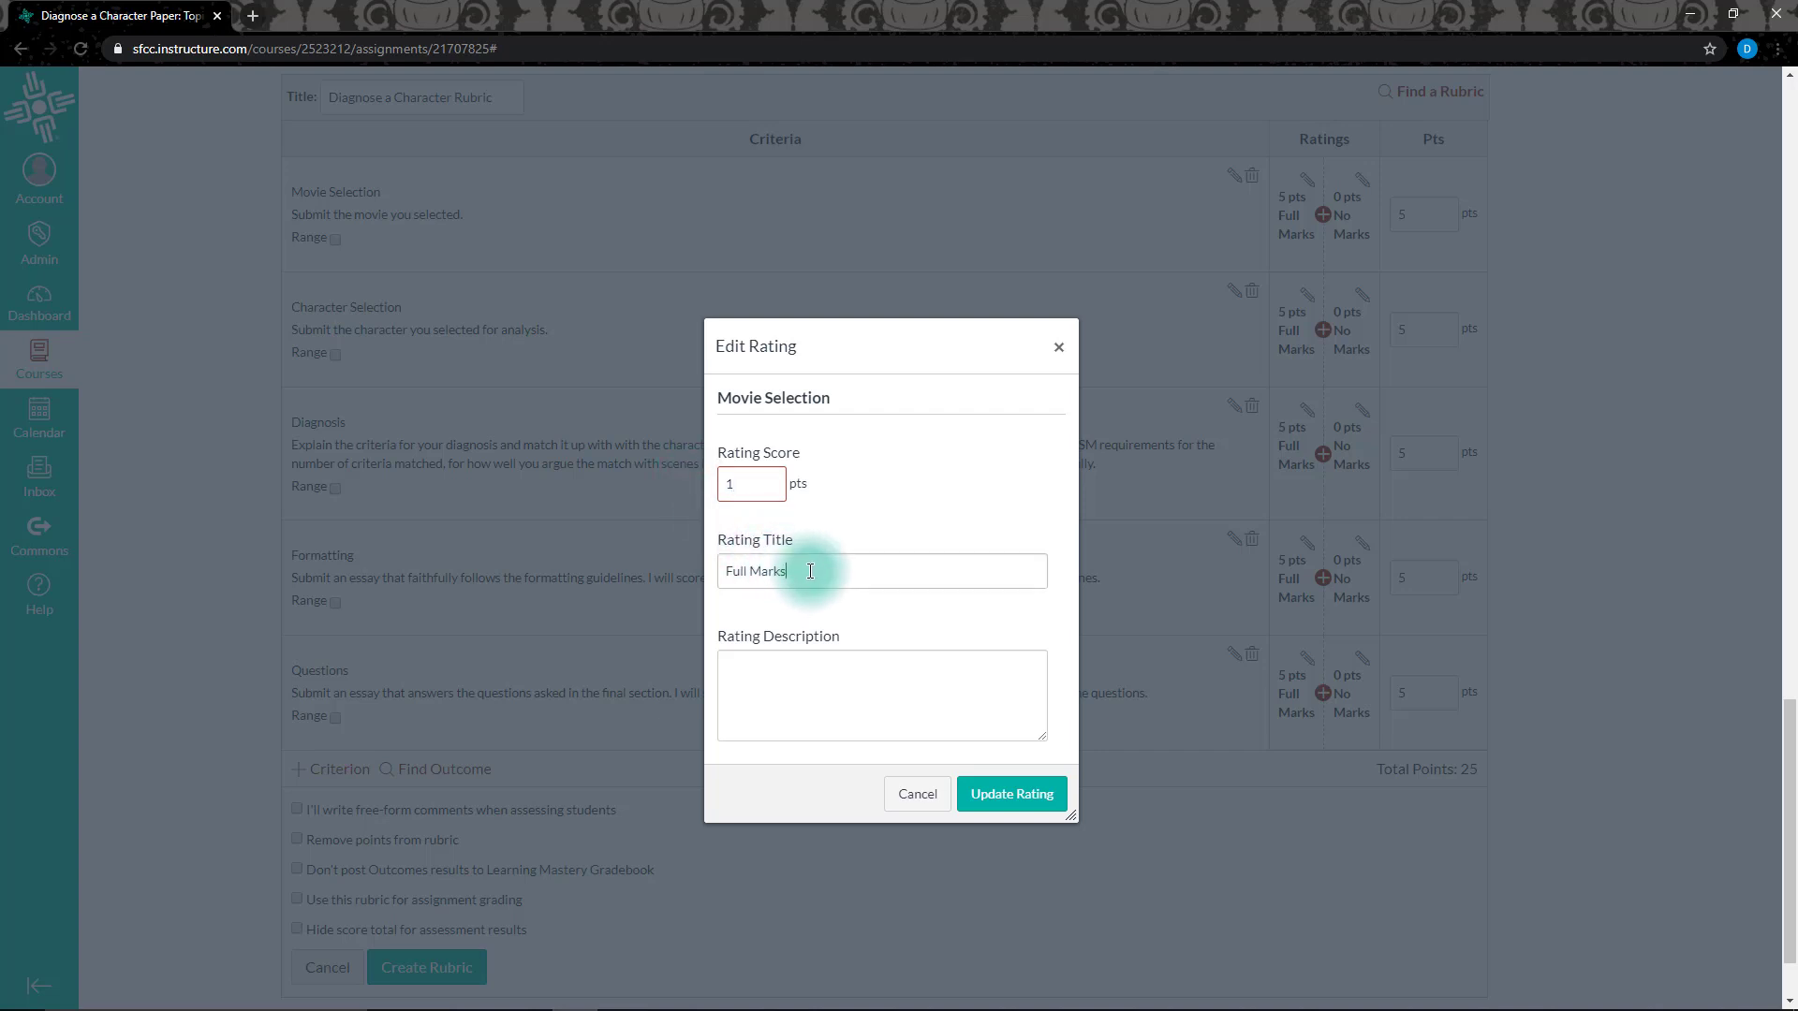
pyautogui.press('Tab')
pyautogui.write('Movie')
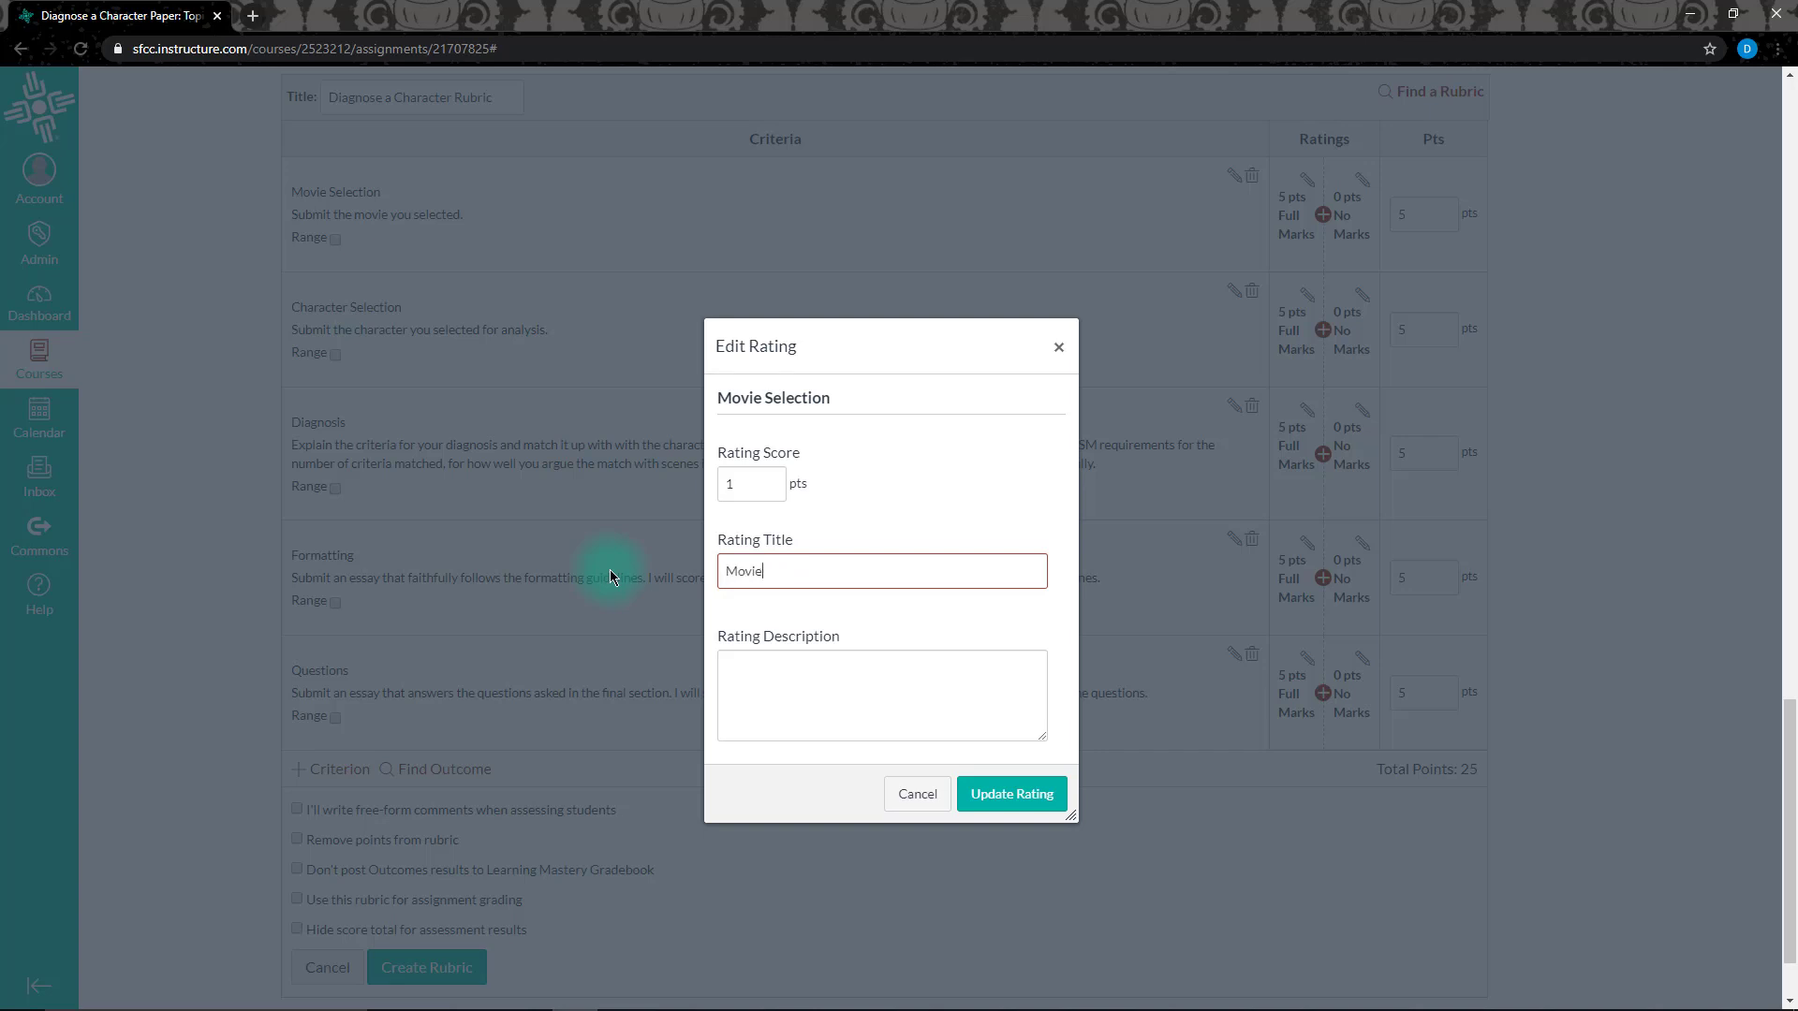
pyautogui.write(' Selection')
pyautogui.click(762, 684)
pyautogui.write('S')
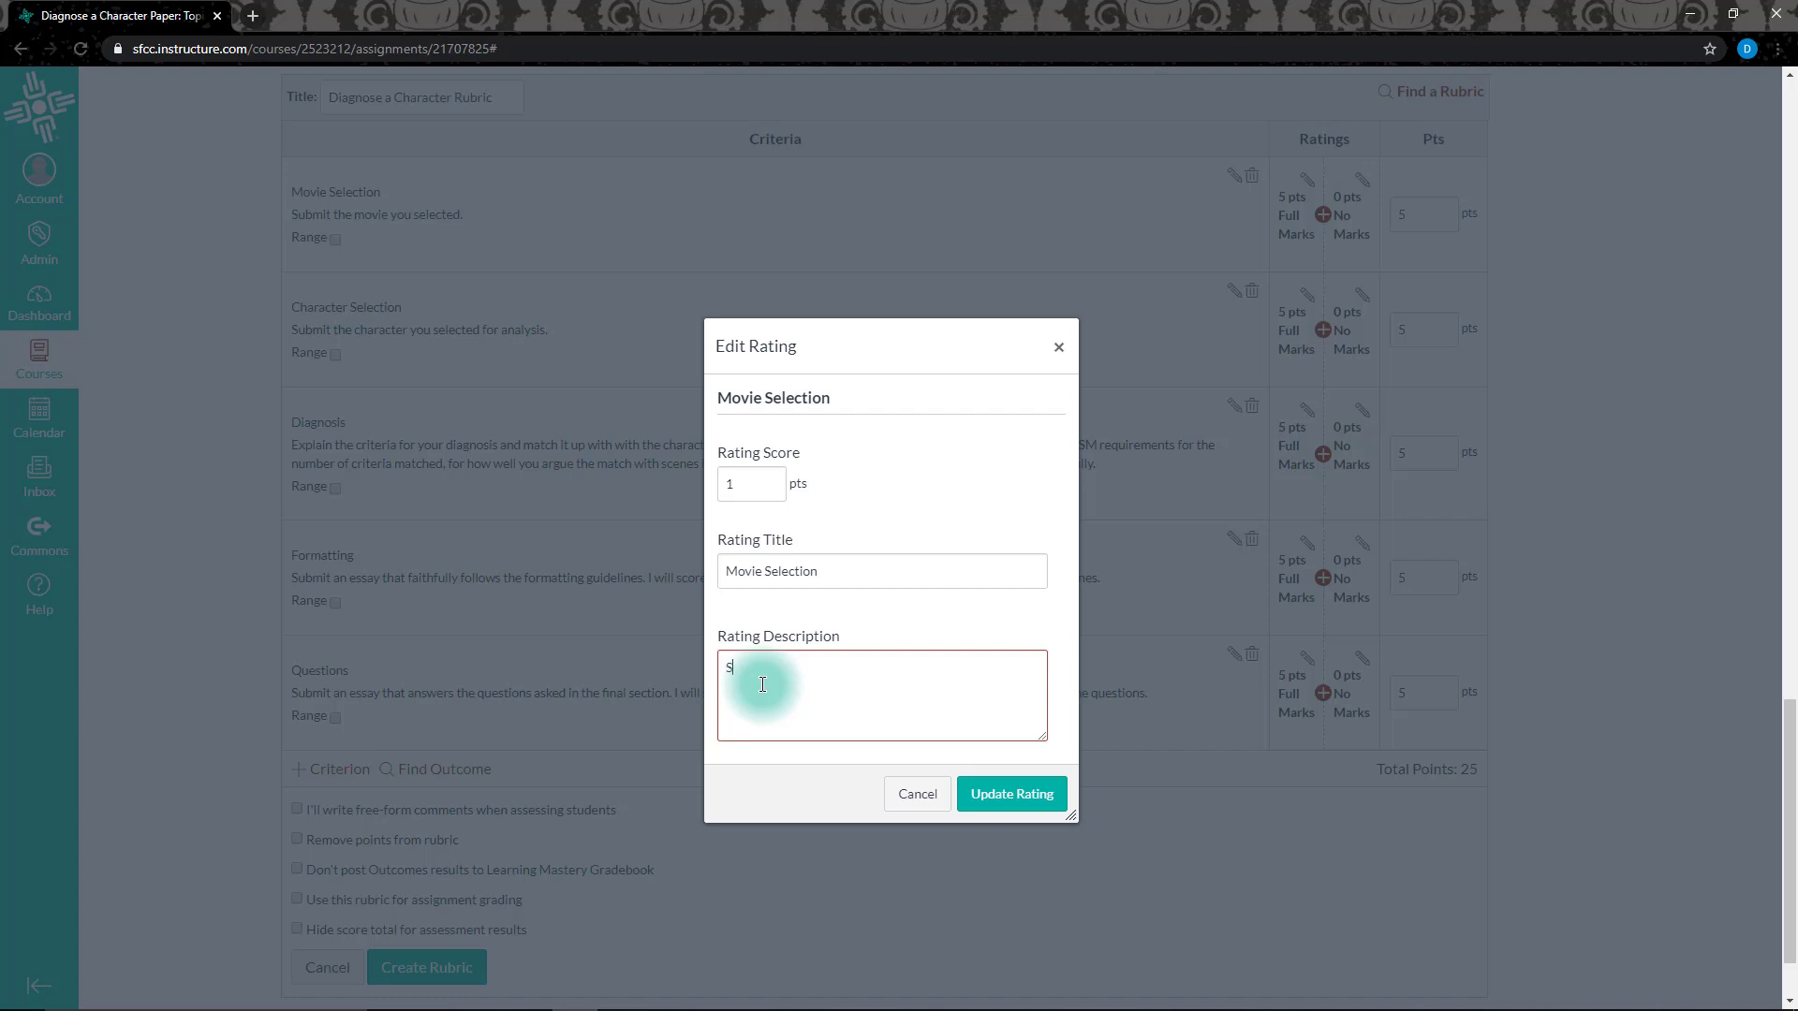
pyautogui.write('ubmitted')
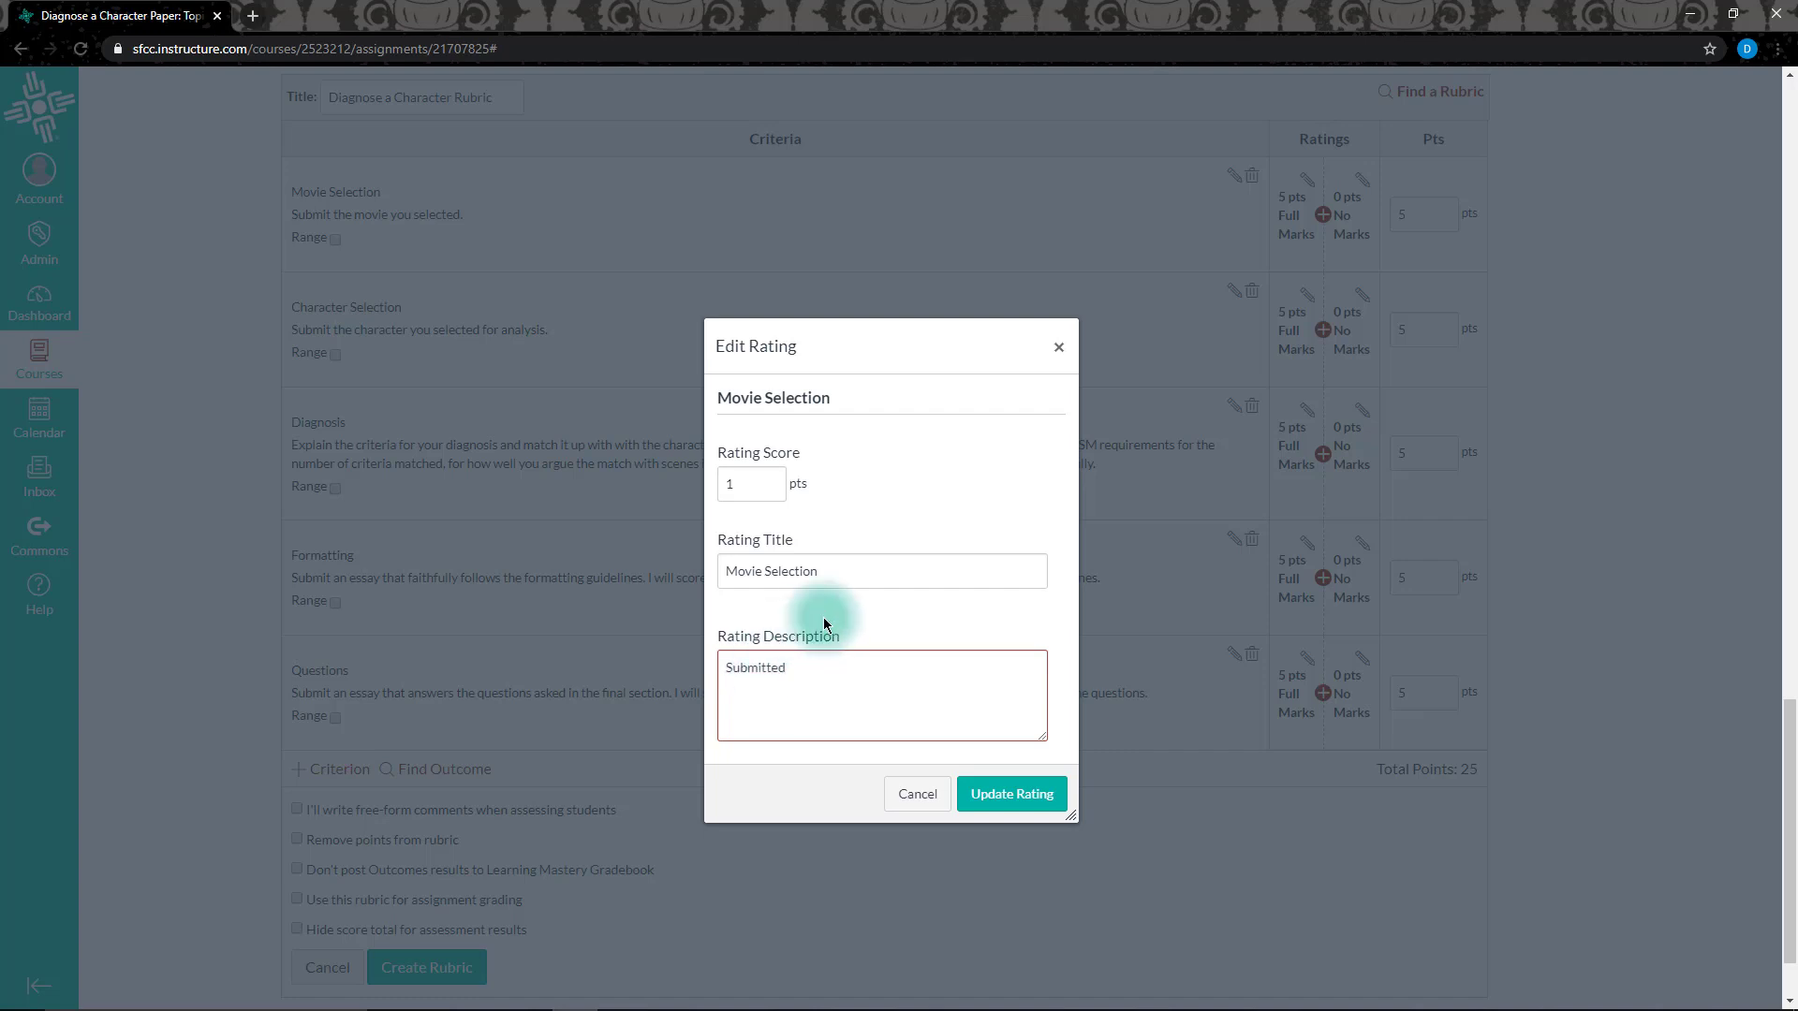
pyautogui.click(1012, 794)
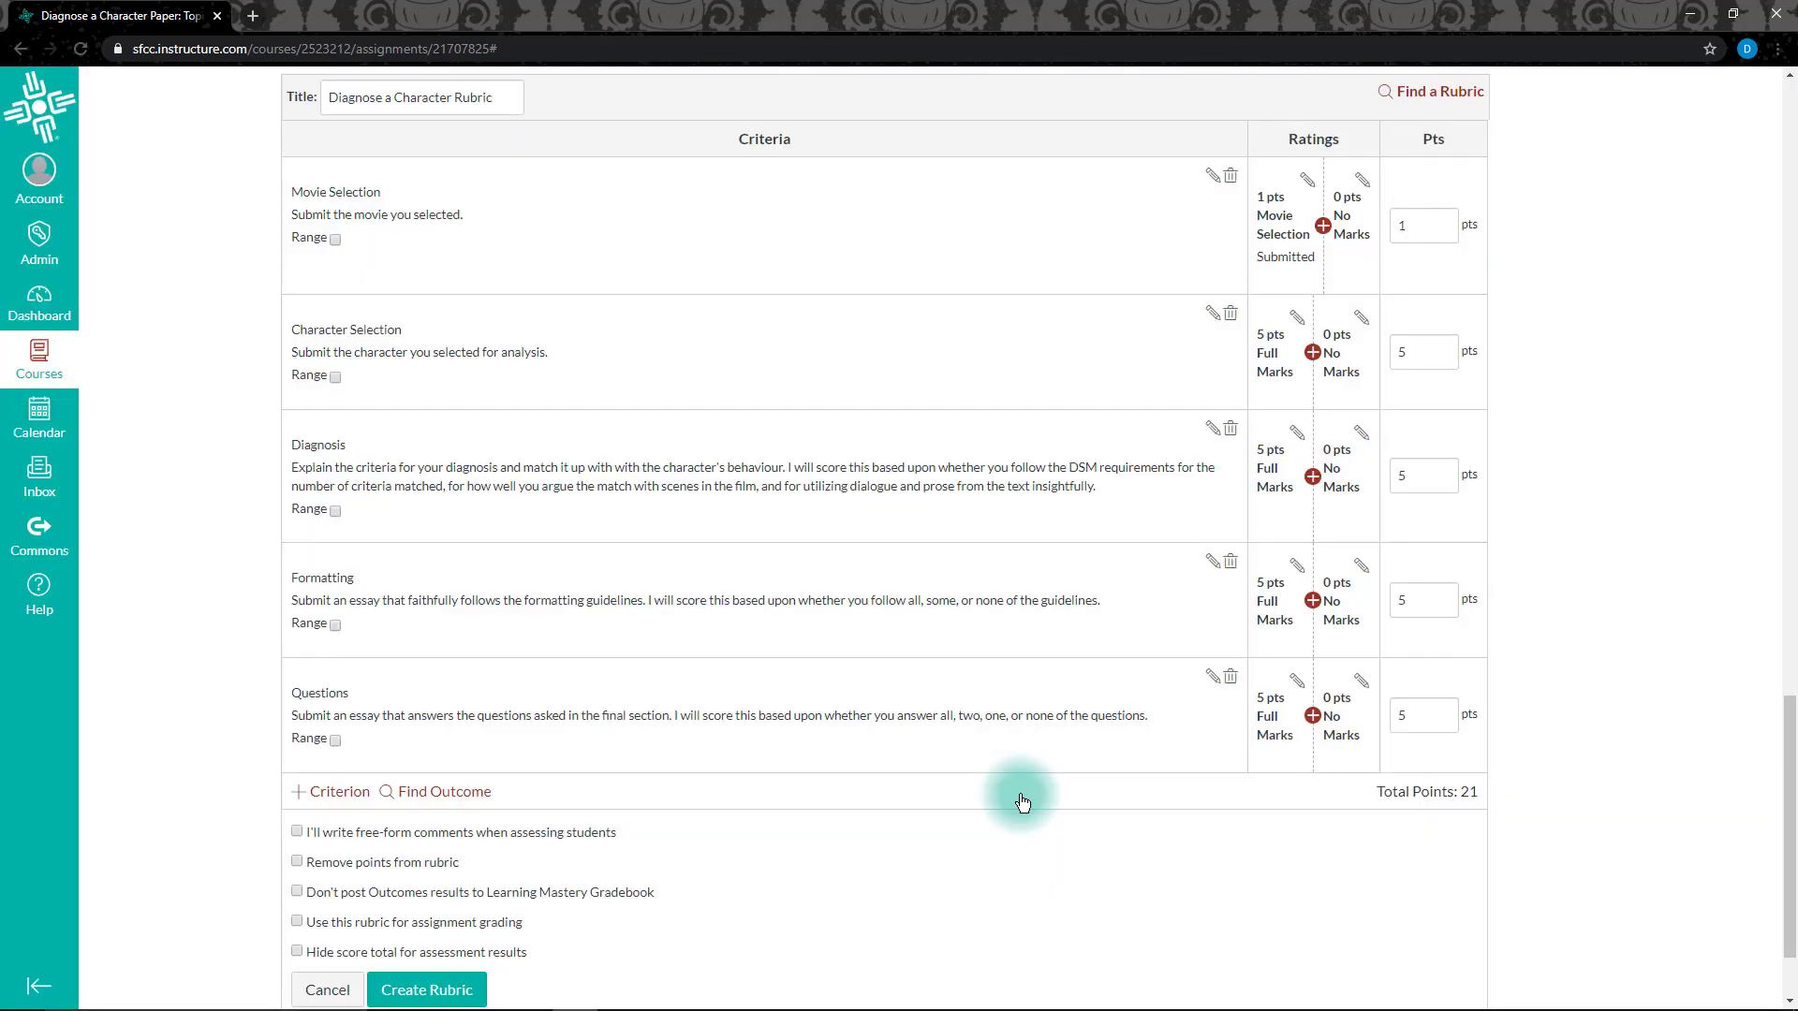
# Try adding a rating between the Movie Selection criterion's two ratings and cancel the new rating
pyautogui.click(1322, 230)
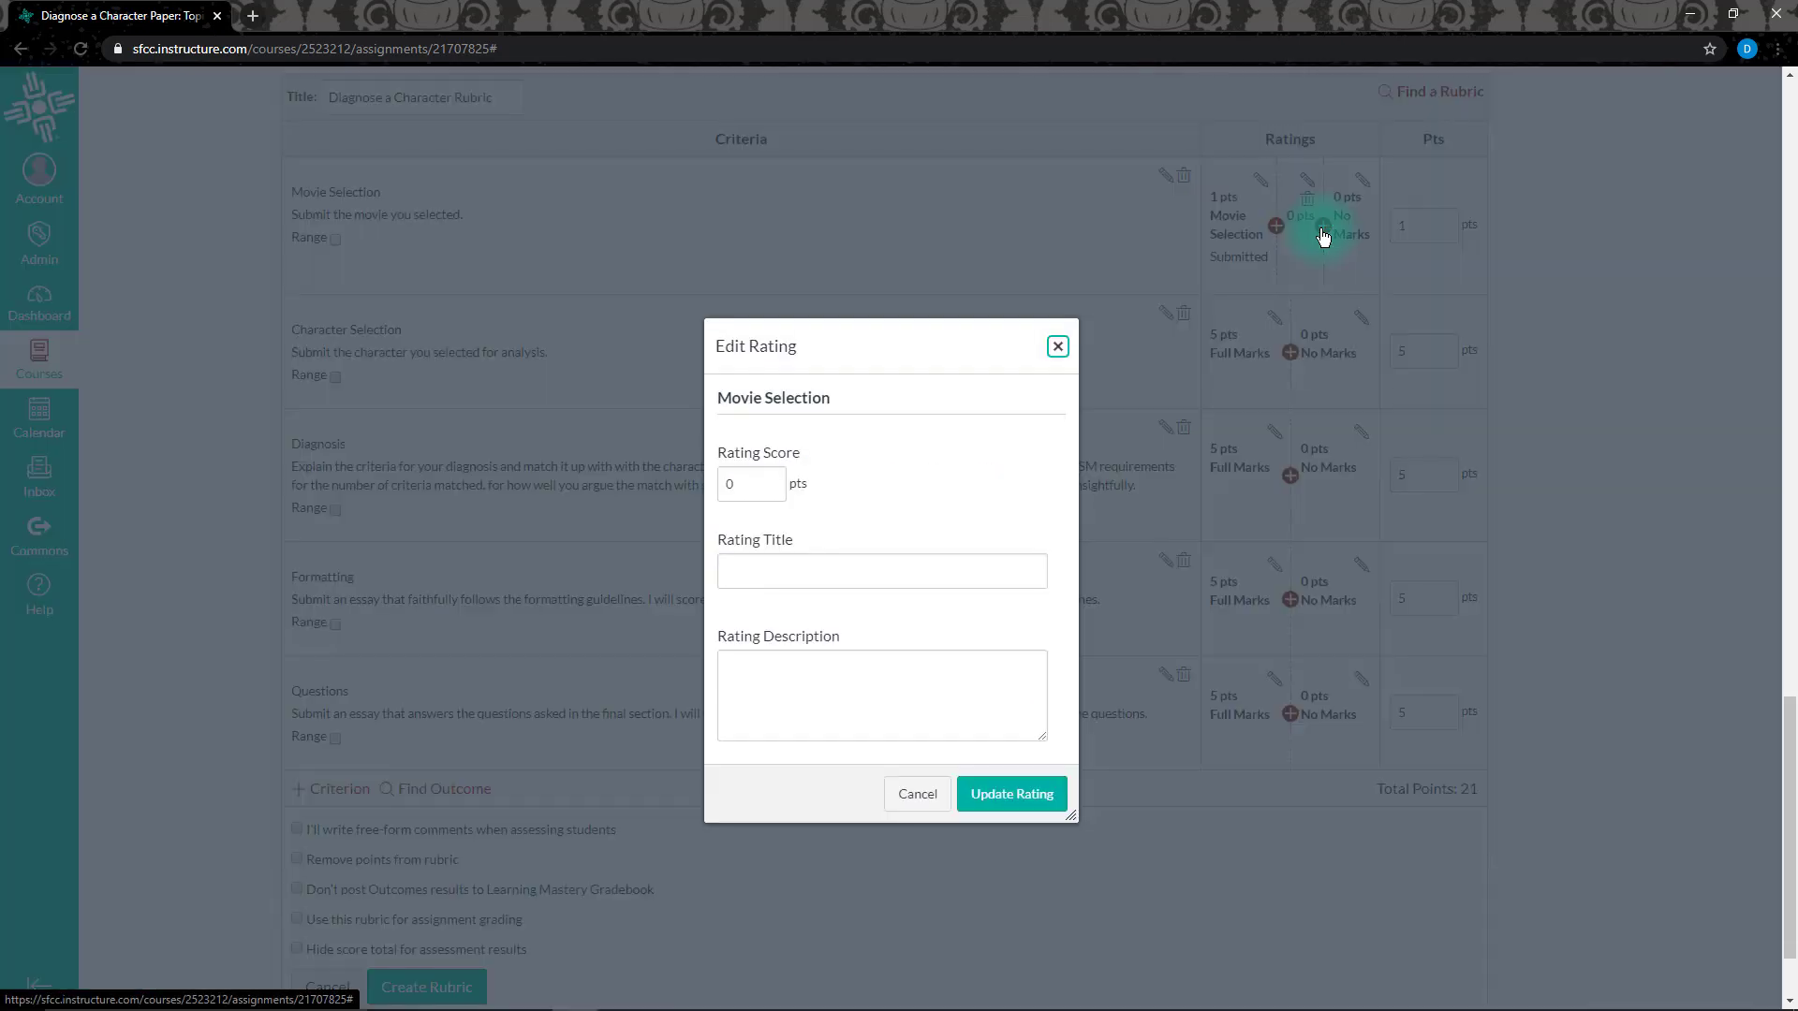
pyautogui.click(760, 487)
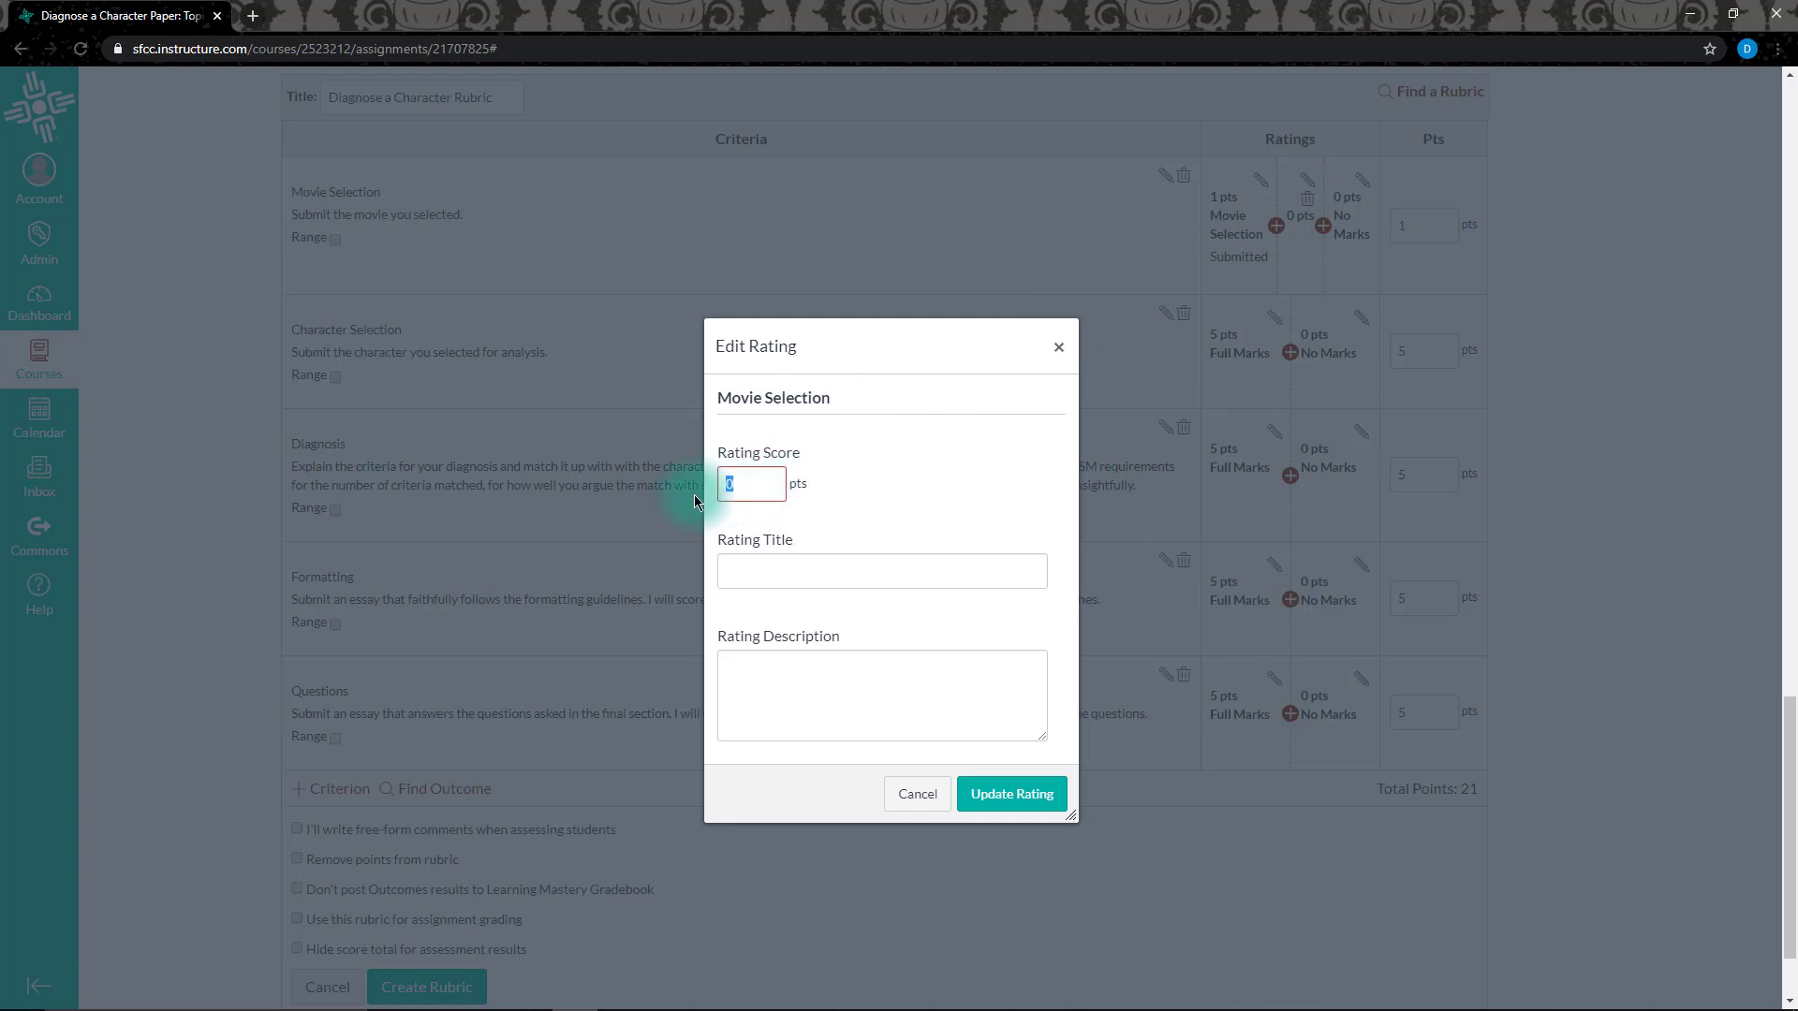
pyautogui.click(740, 573)
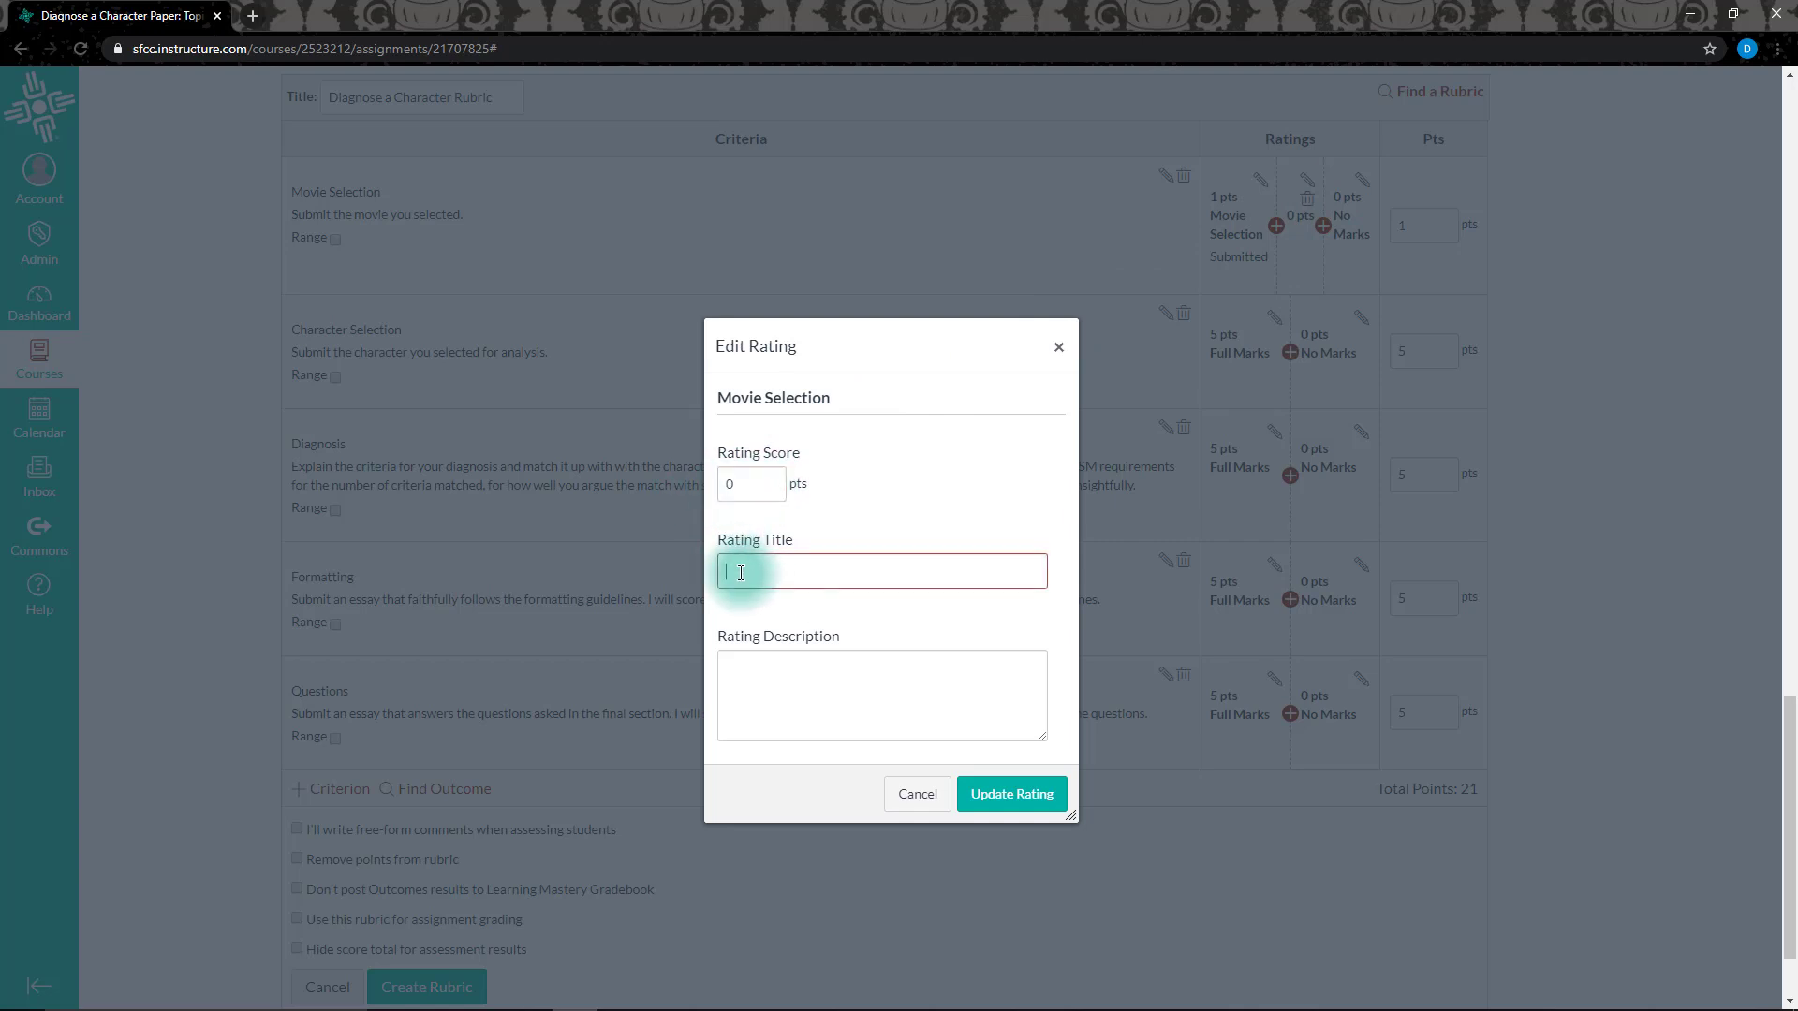
pyautogui.click(738, 682)
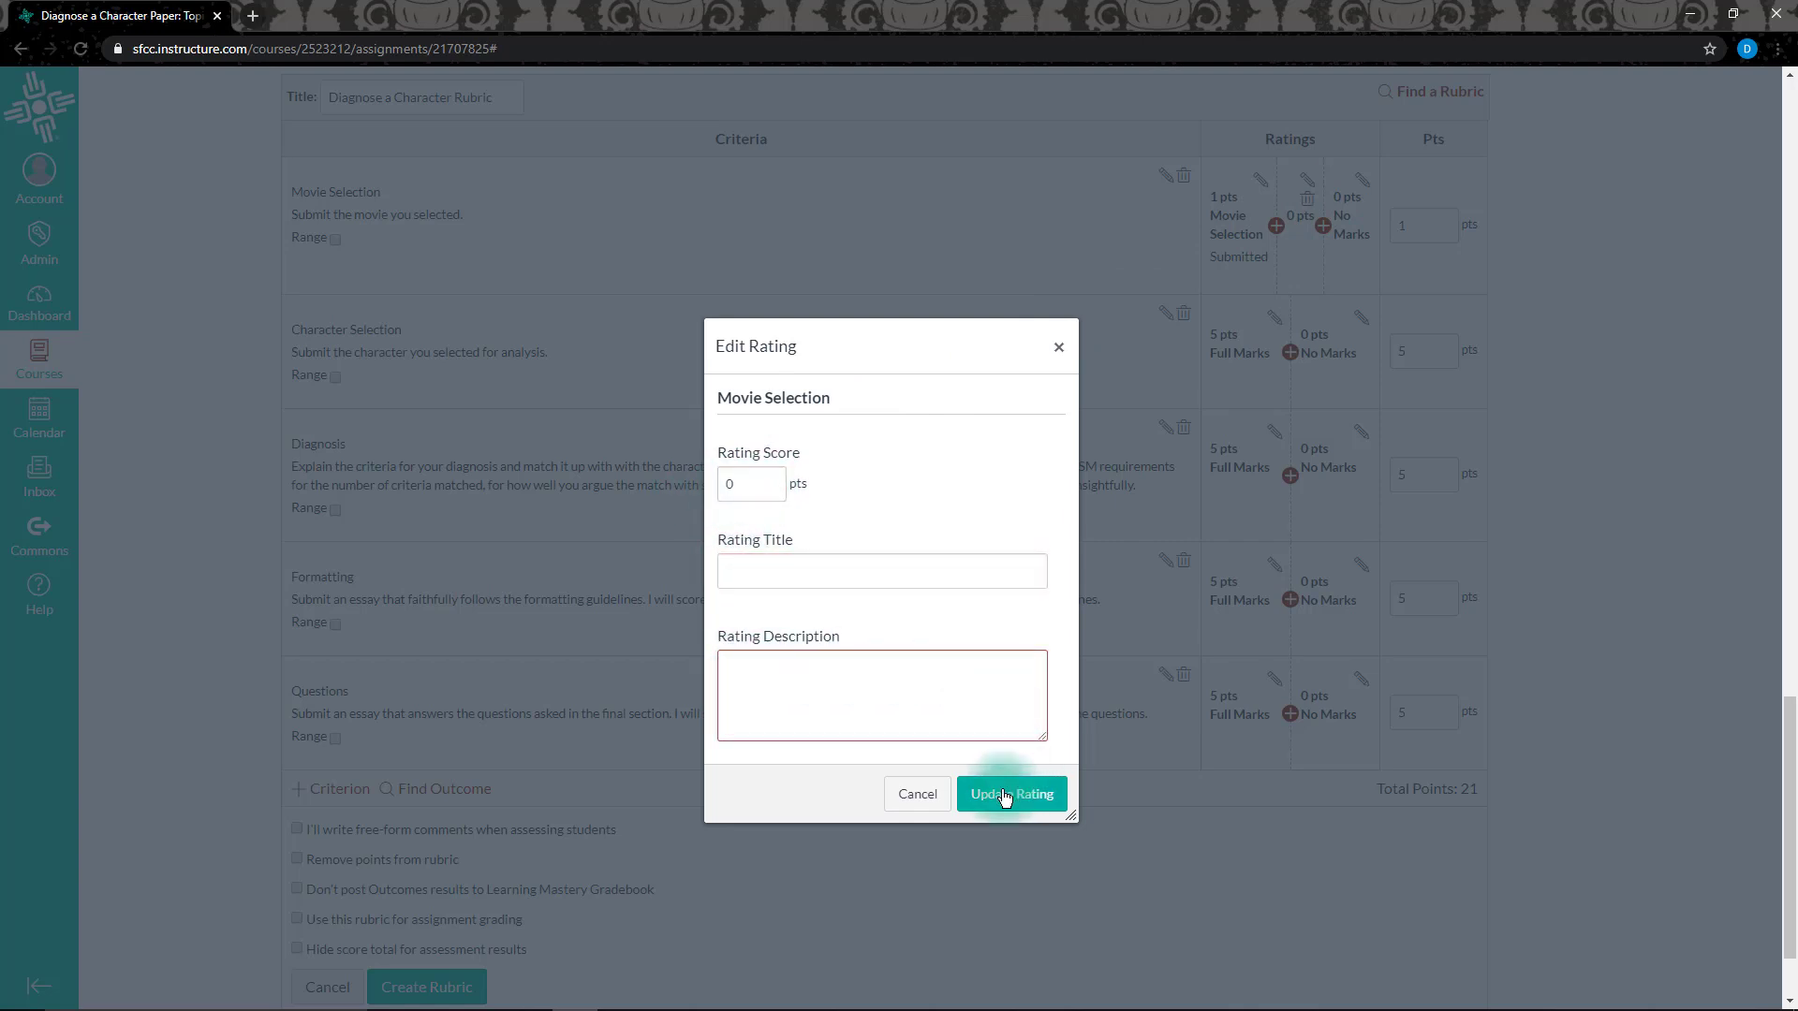
pyautogui.click(922, 794)
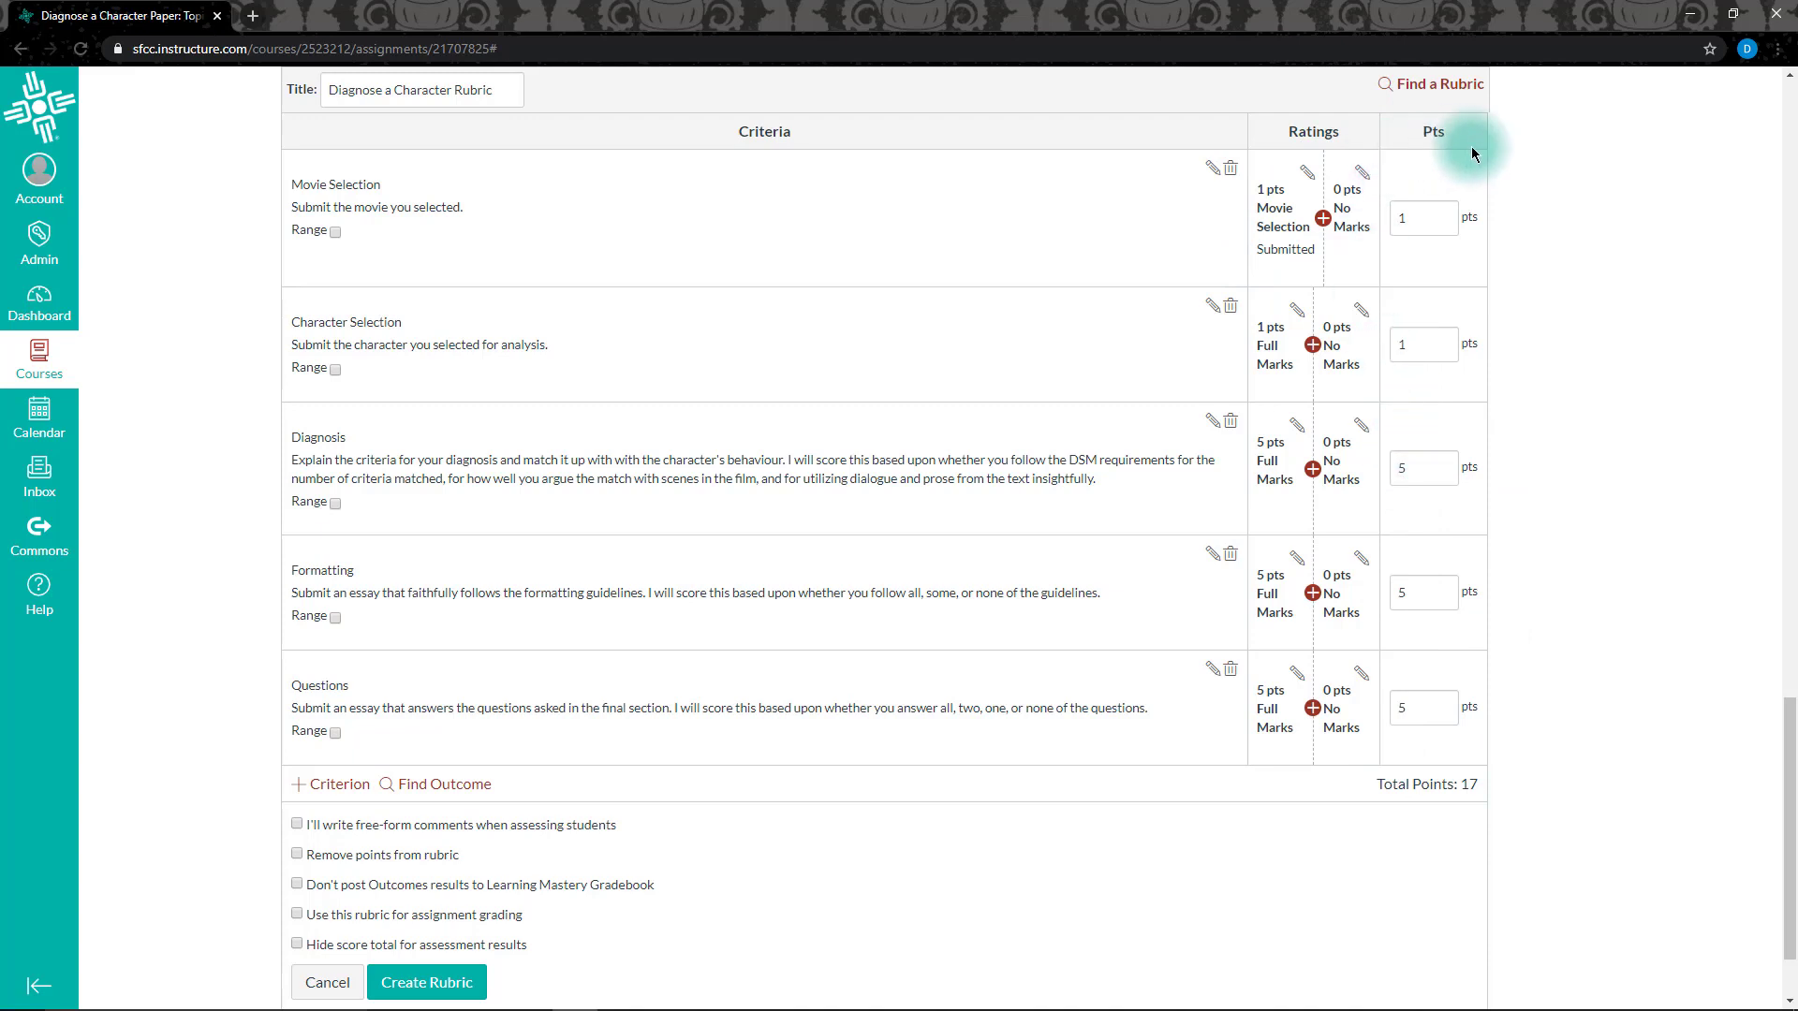
# Set the points to 3 for the Diagnosis criterion, 2 for Formatting and 3 for Questions
pyautogui.doubleClick(1423, 464)
pyautogui.write('3')
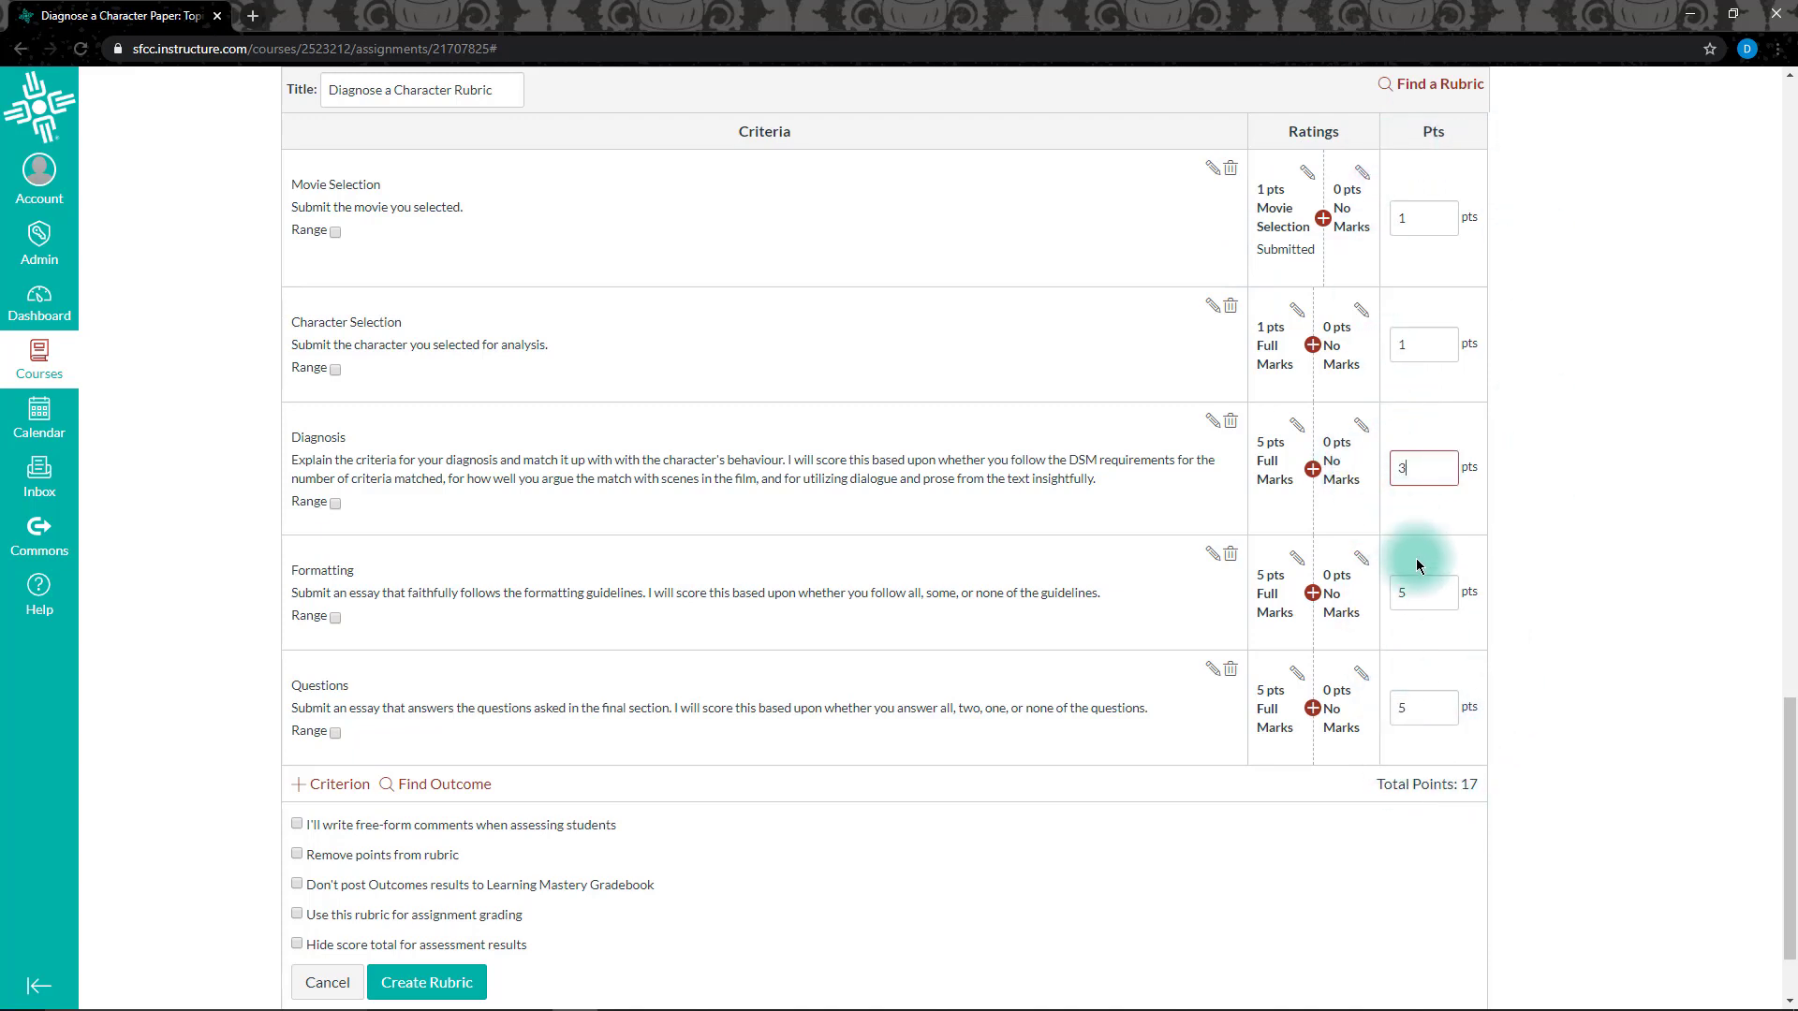
pyautogui.doubleClick(1391, 599)
pyautogui.write('2')
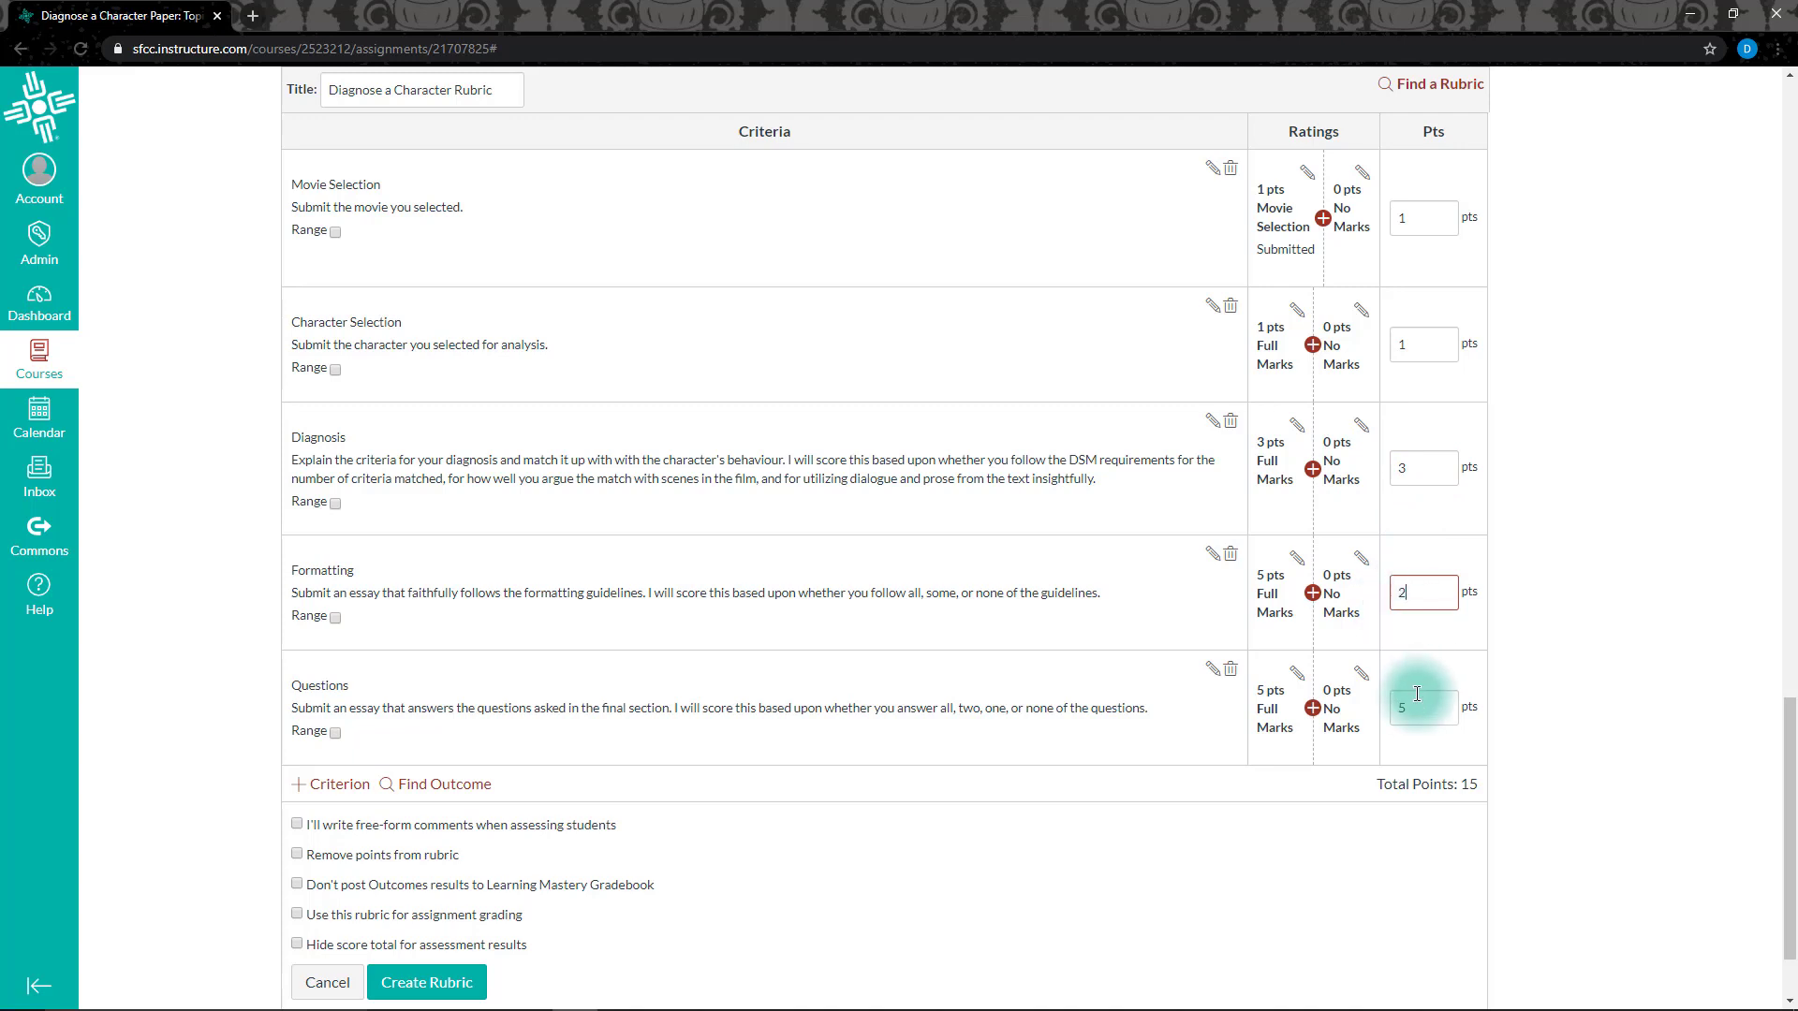
pyautogui.doubleClick(1389, 716)
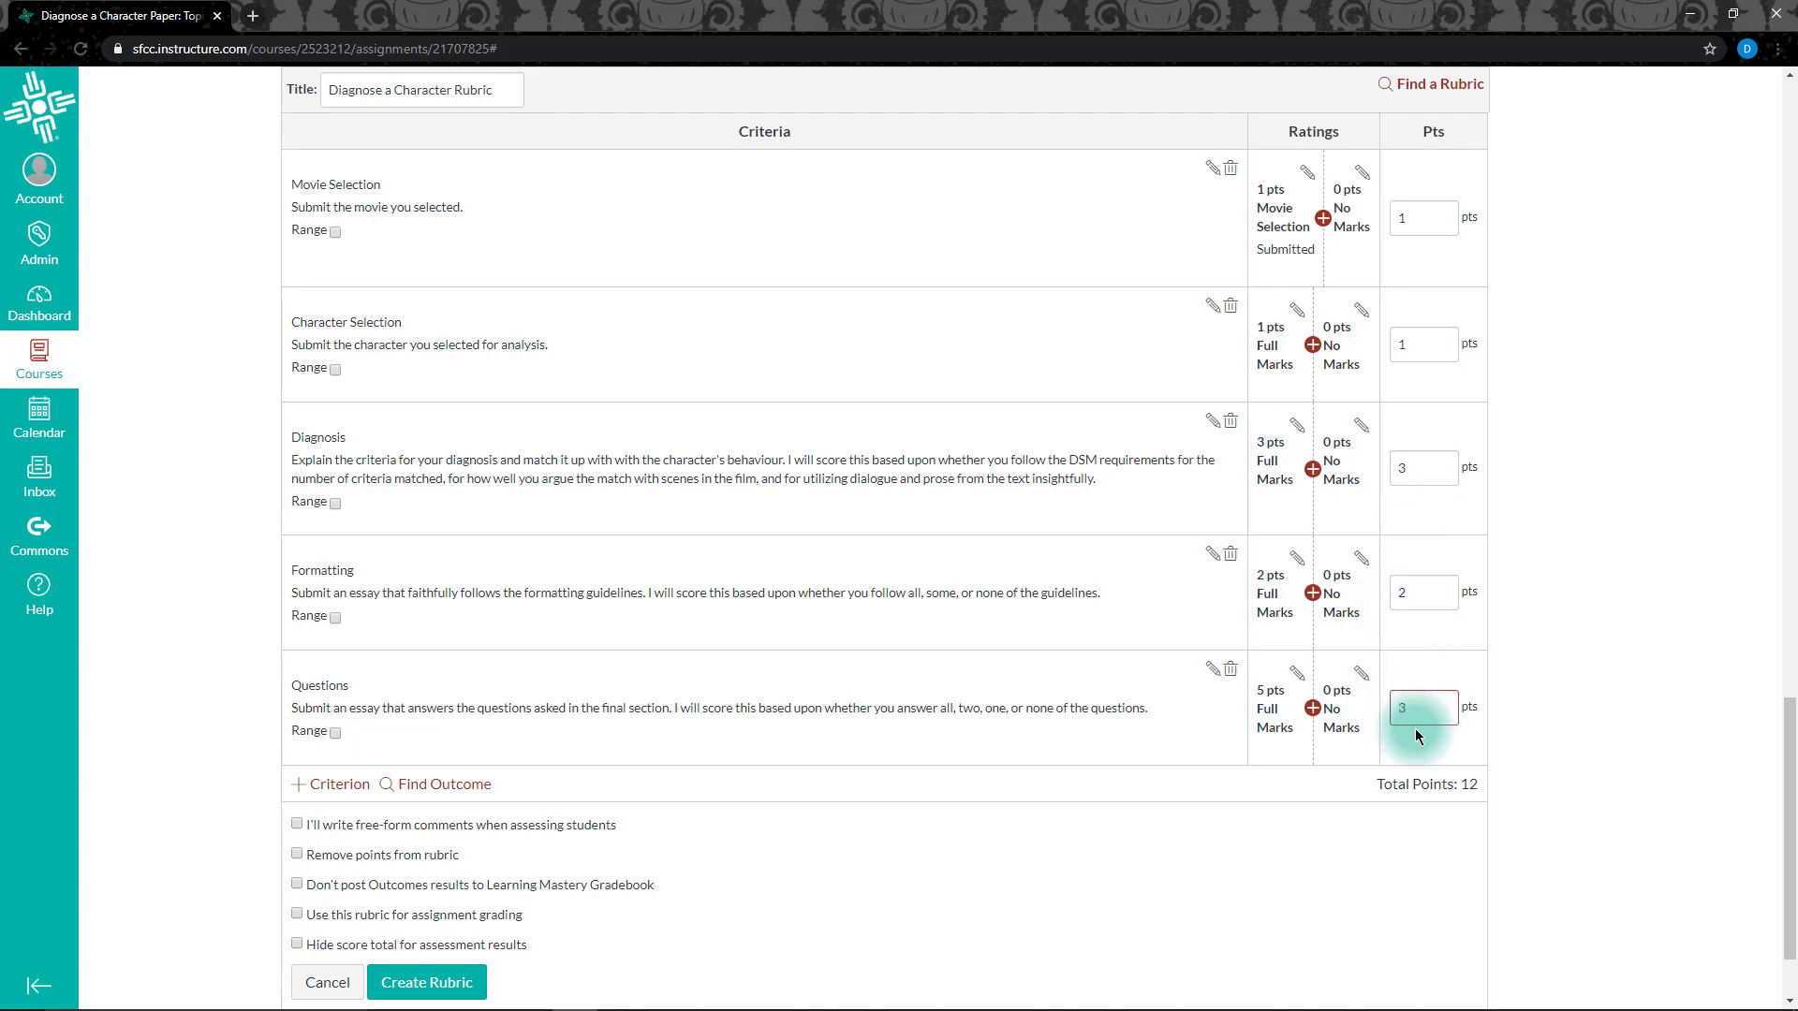
pyautogui.click(1369, 792)
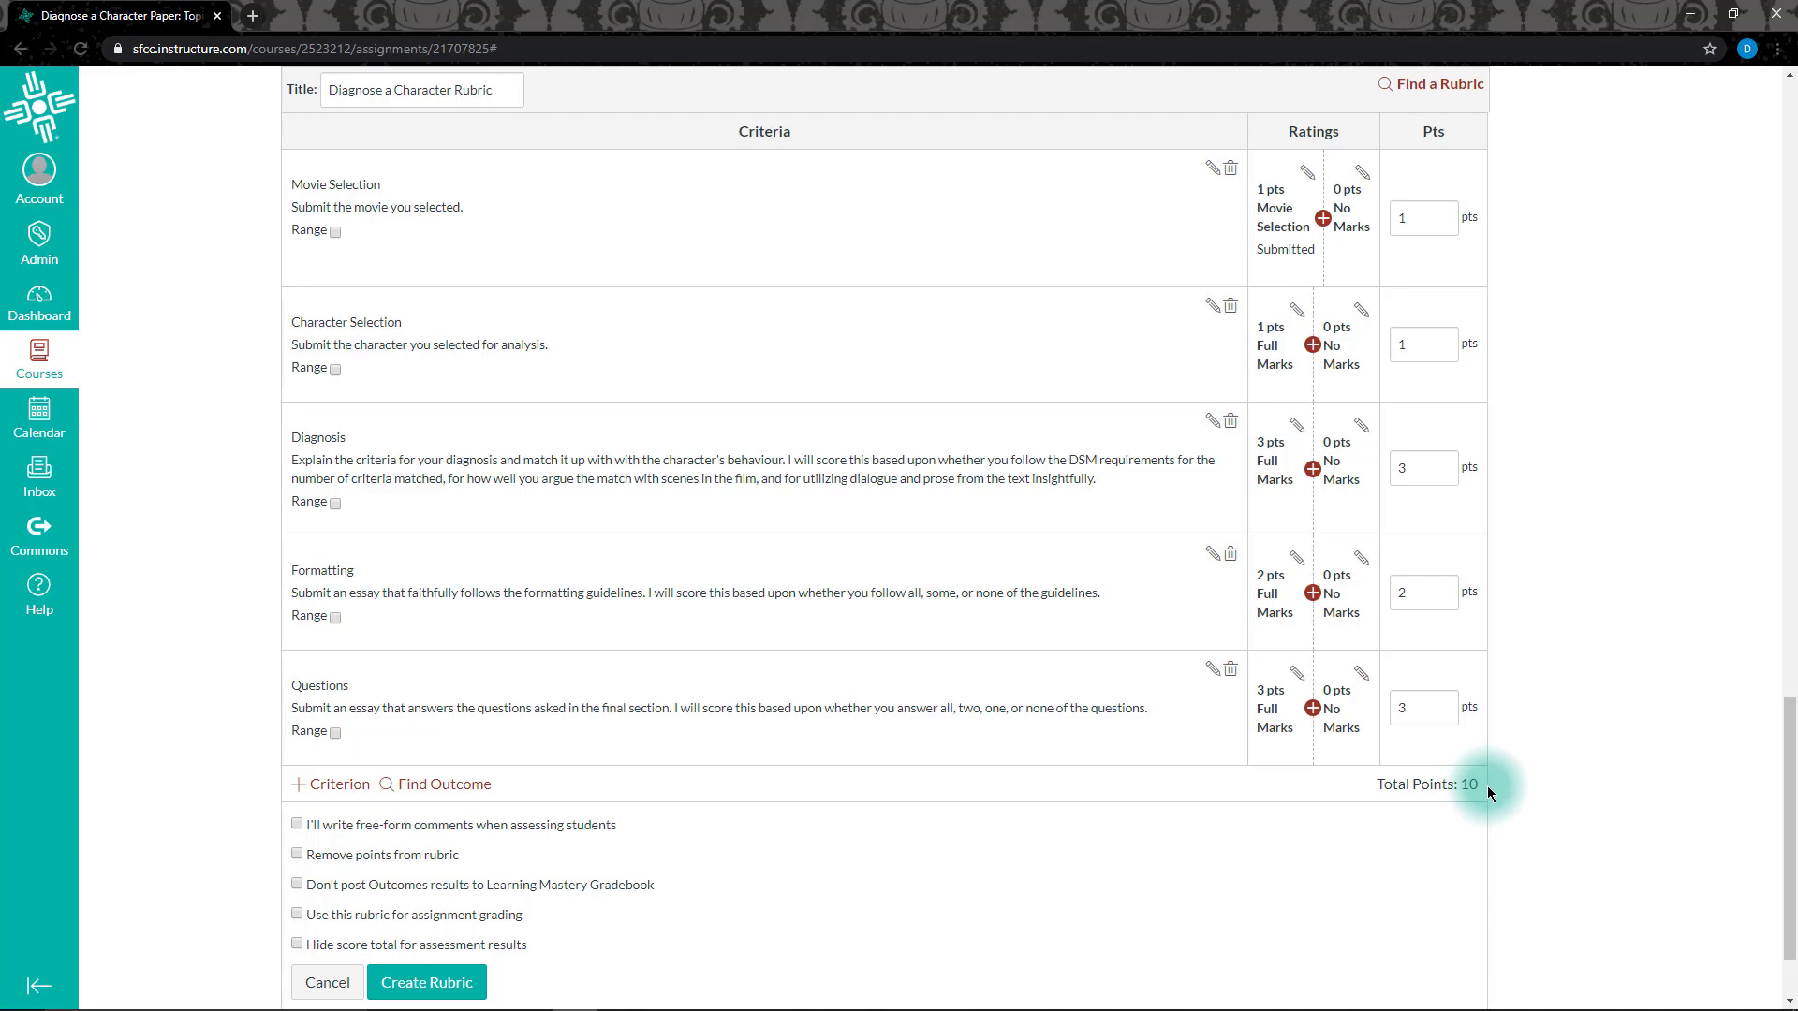
# Try the rubric's free-form comments option and its option to remove points, turning each back off
pyautogui.scroll(-1, 1486, 791)
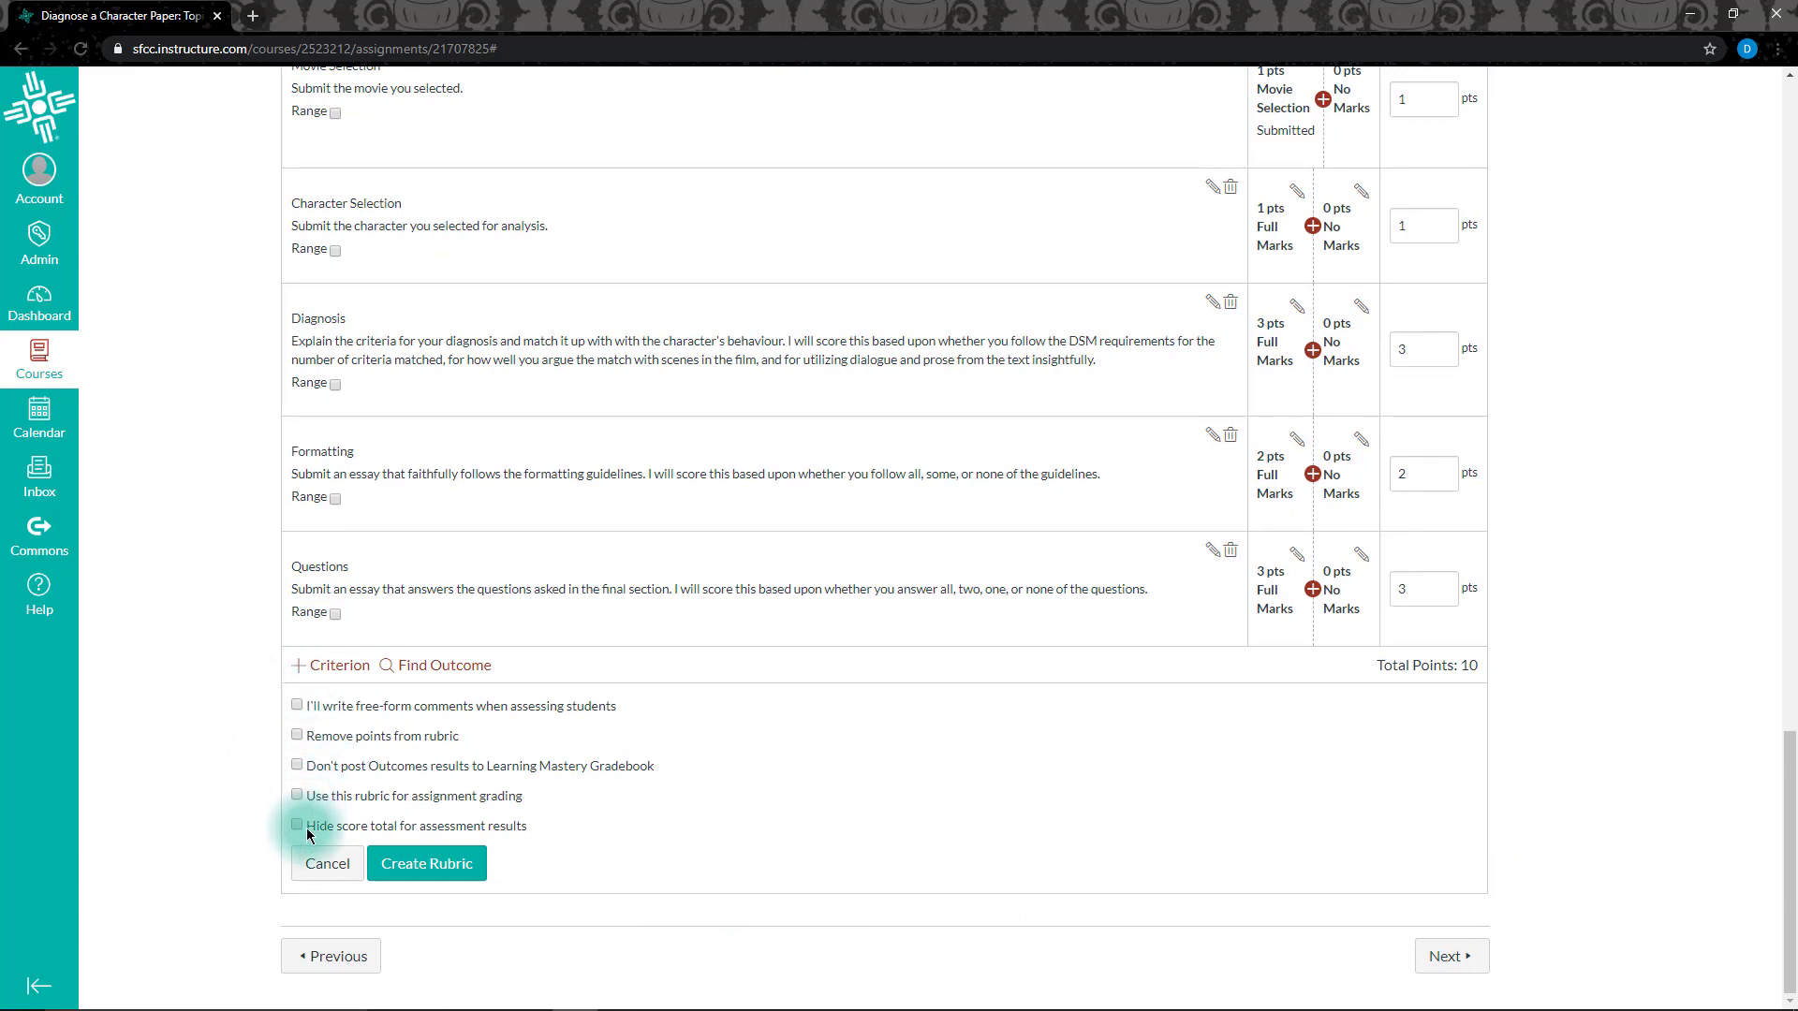
pyautogui.click(298, 707)
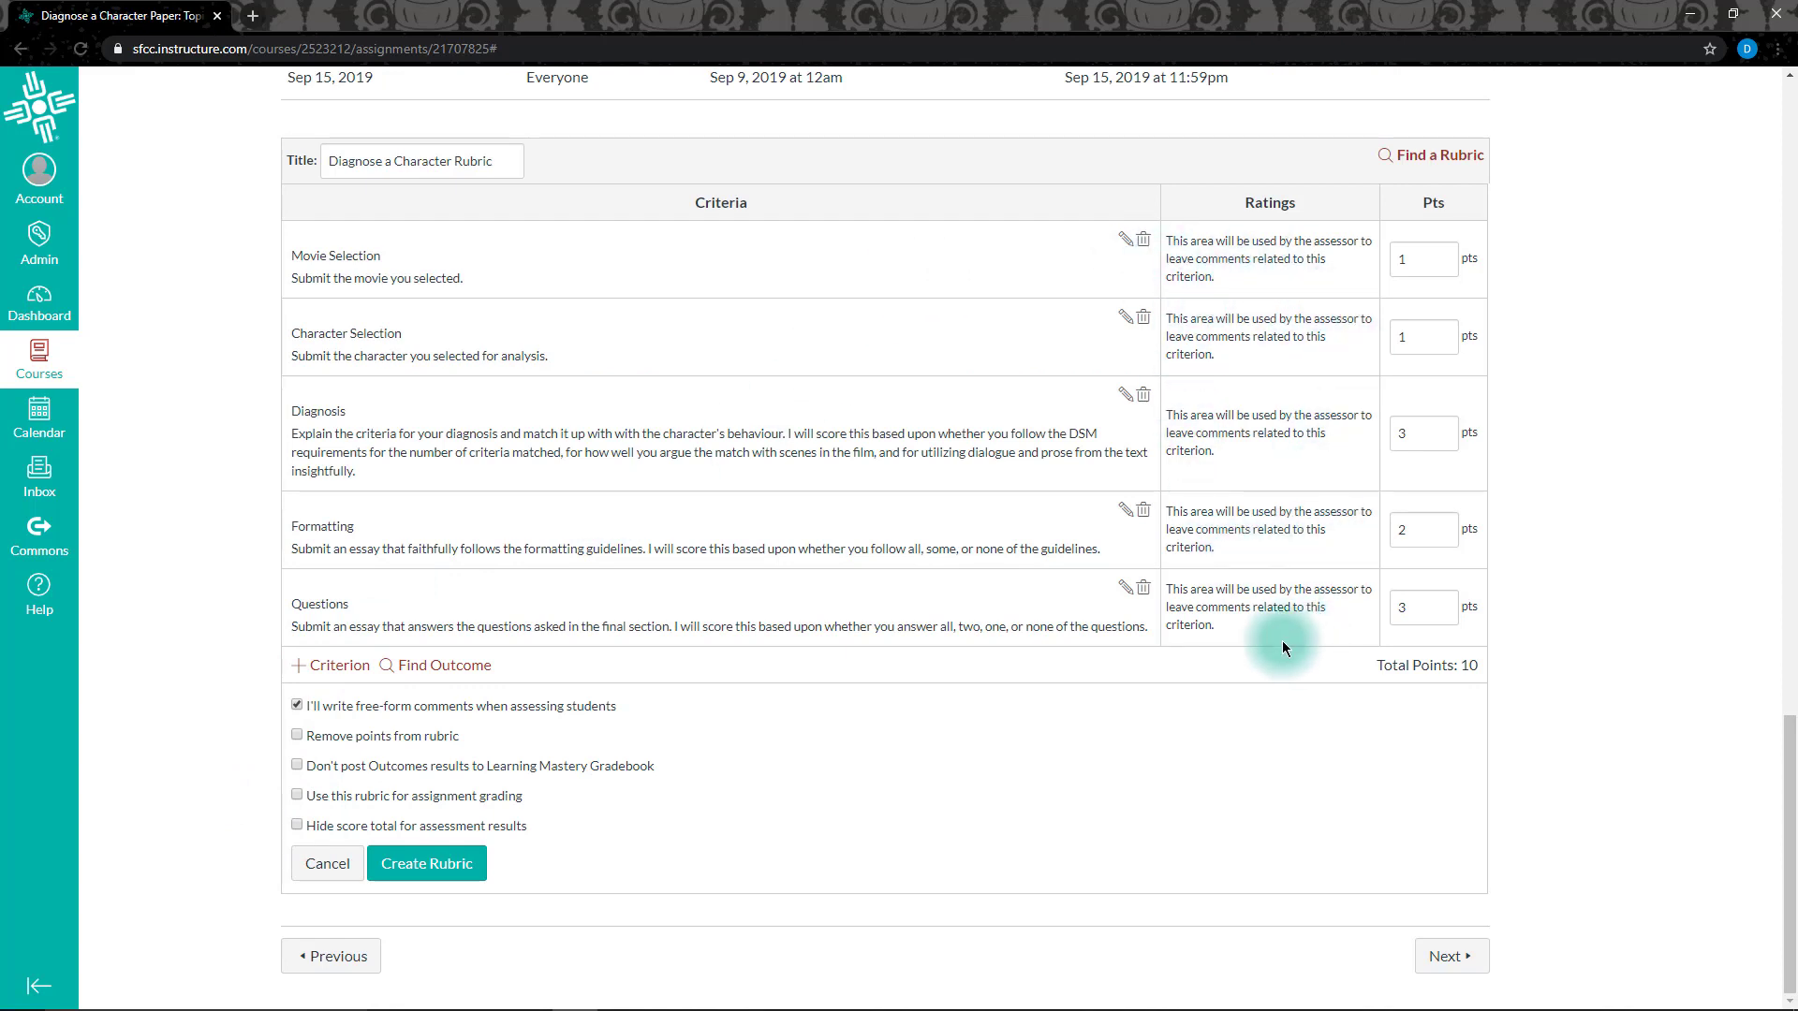
pyautogui.click(298, 706)
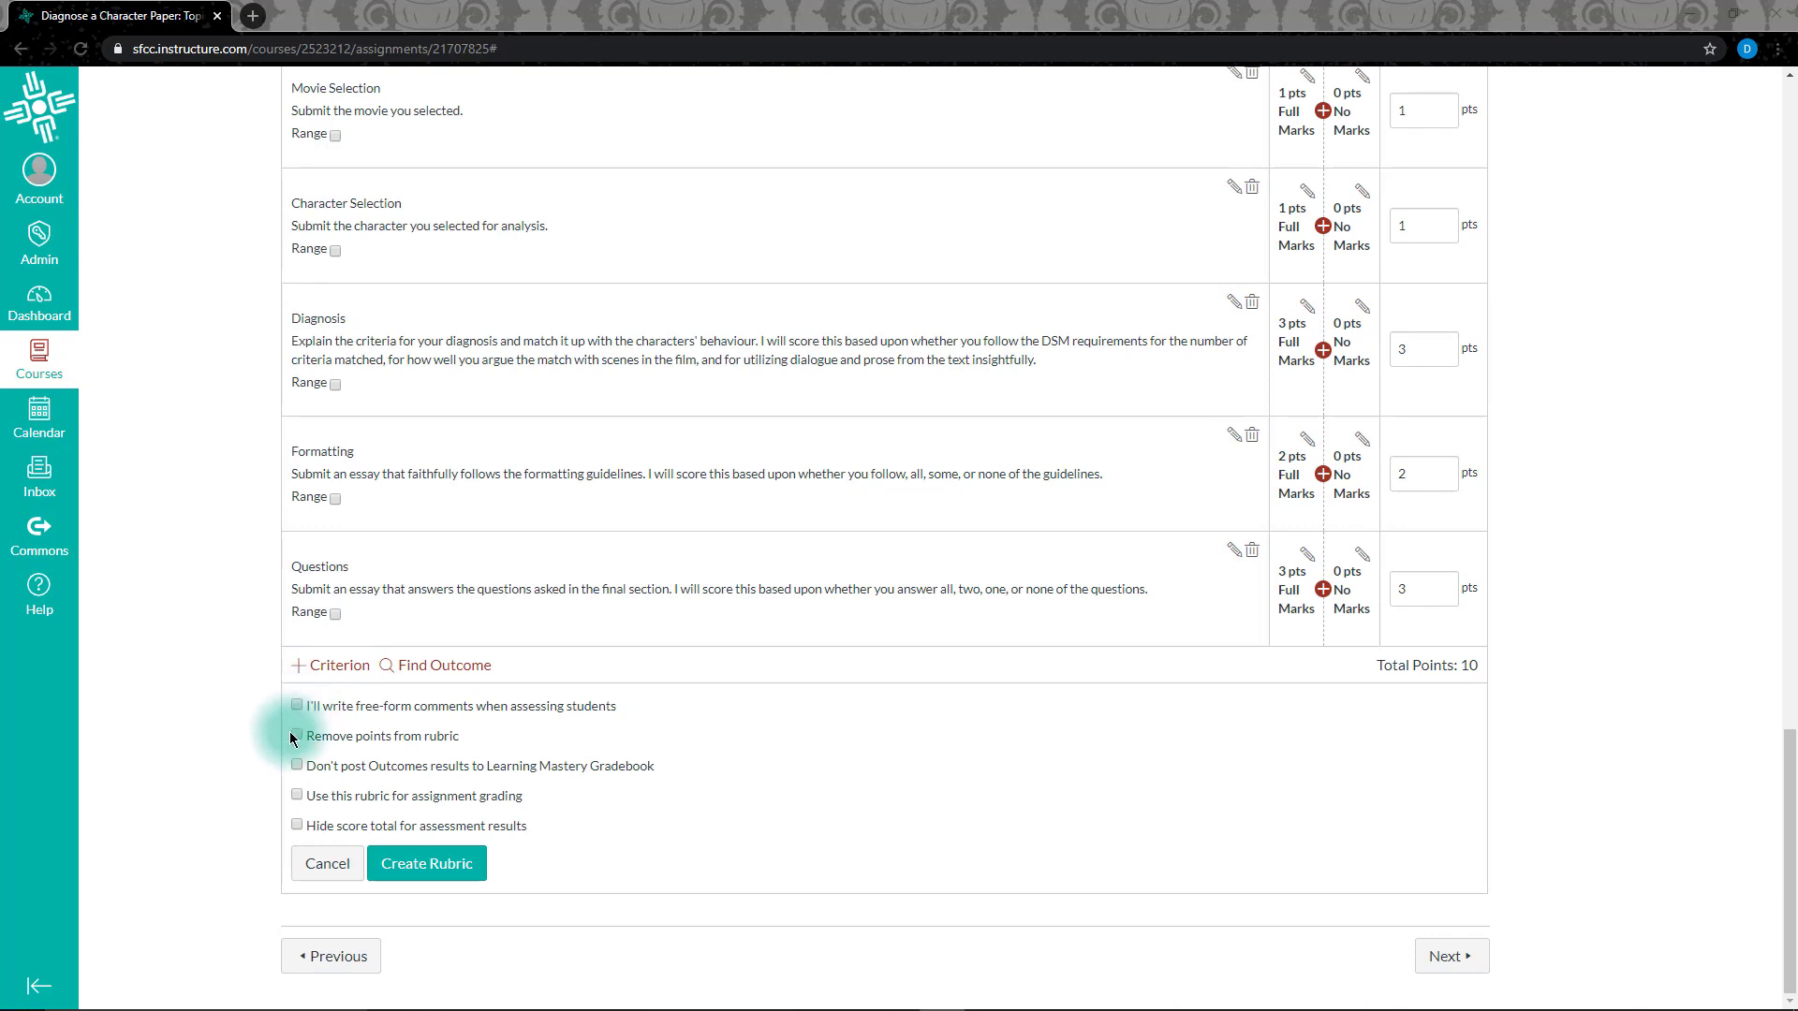
pyautogui.click(296, 737)
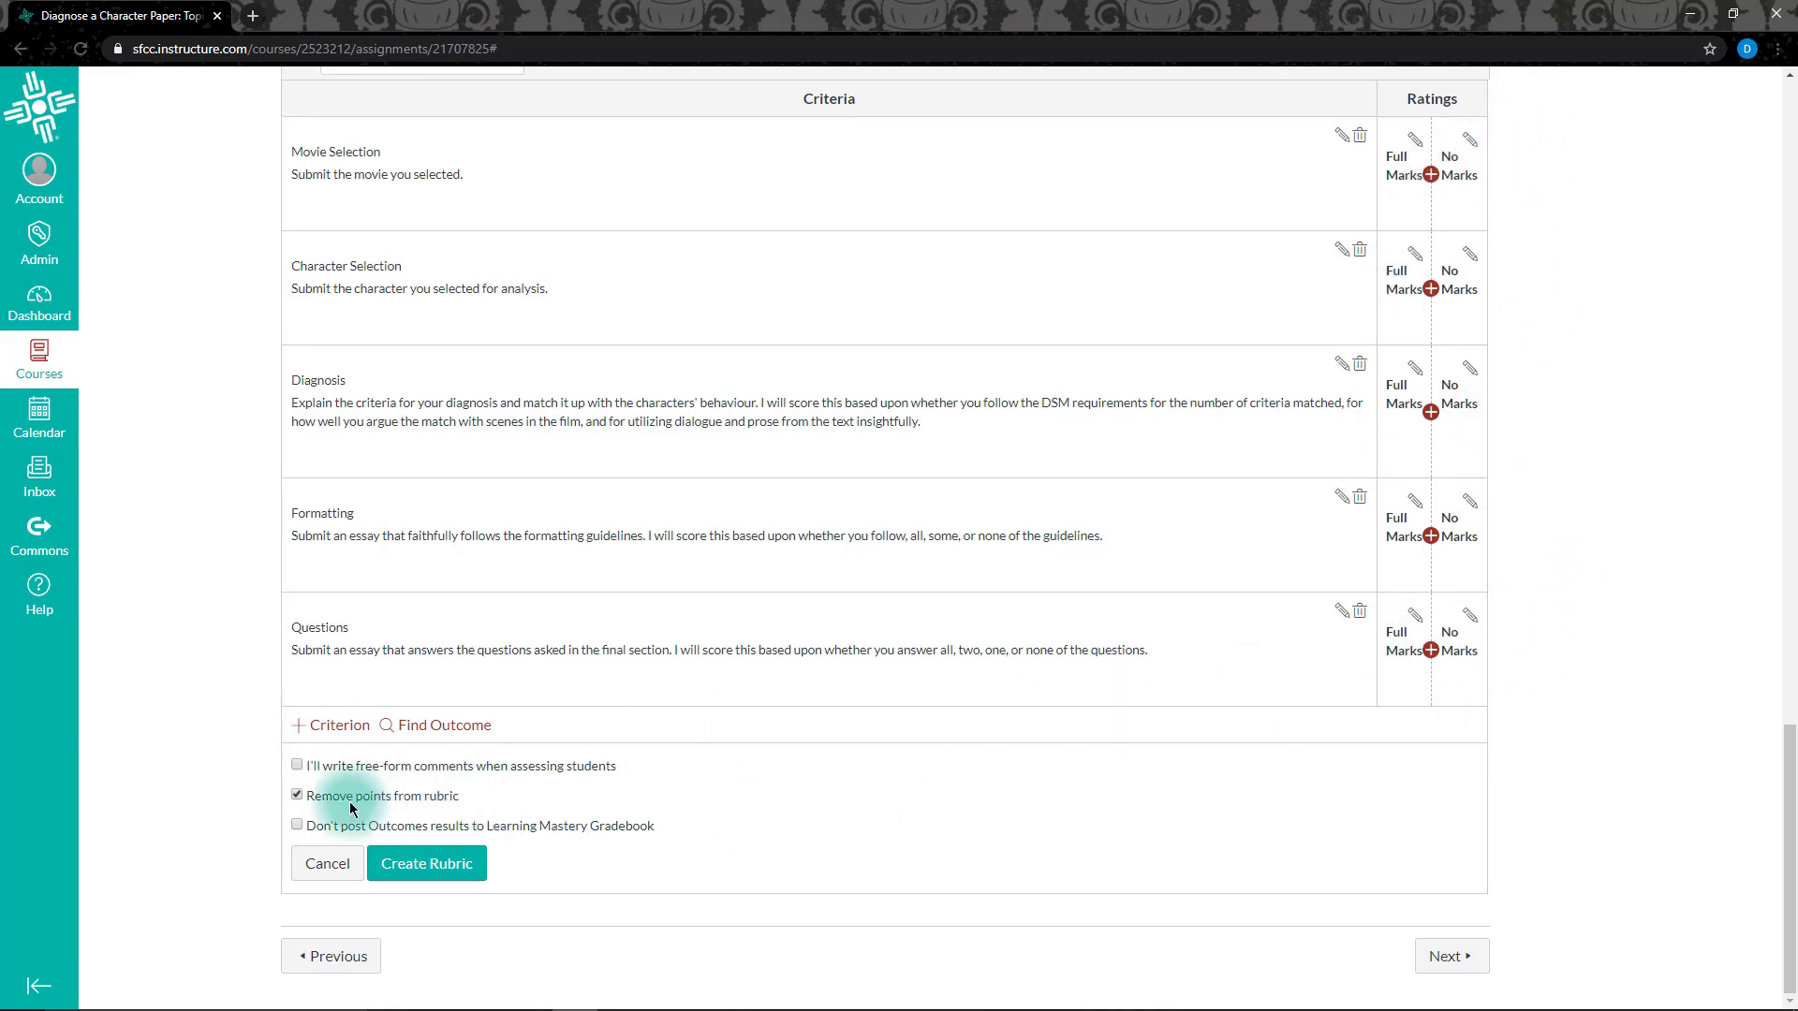
pyautogui.click(298, 798)
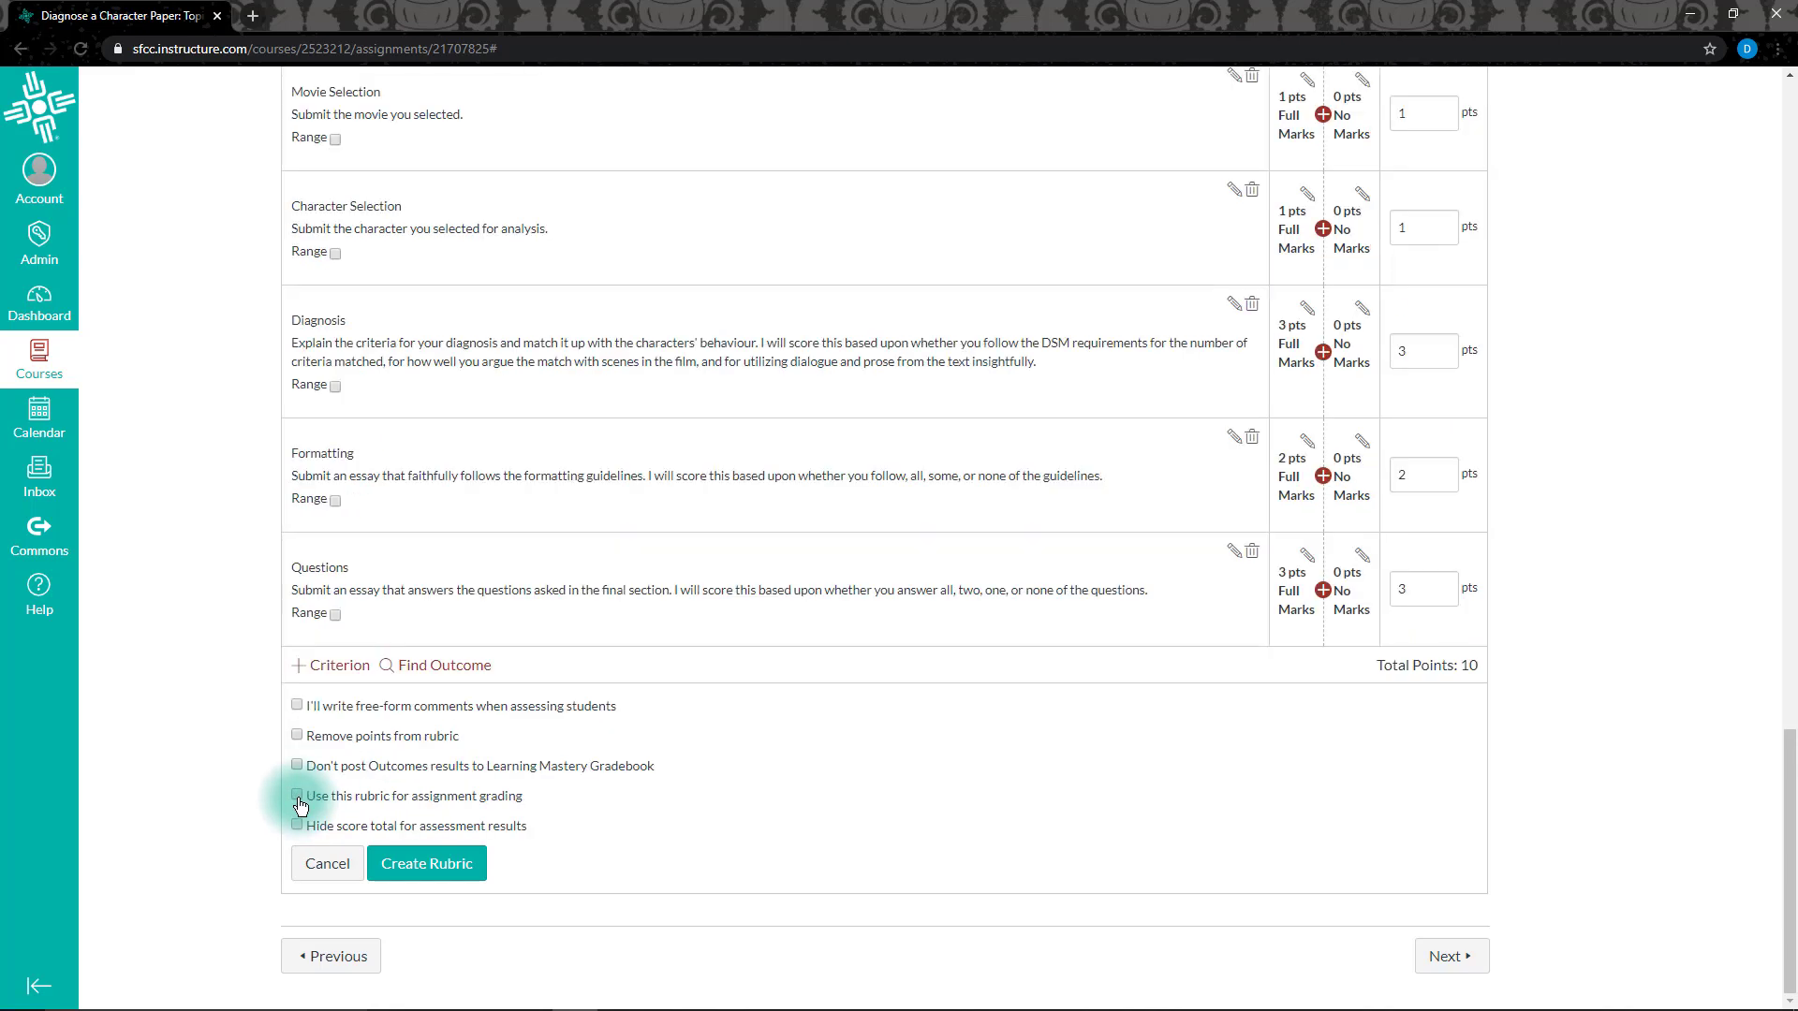
# Try the options to use the rubric for assignment grading and to hide the score total, turning each back off
pyautogui.click(298, 798)
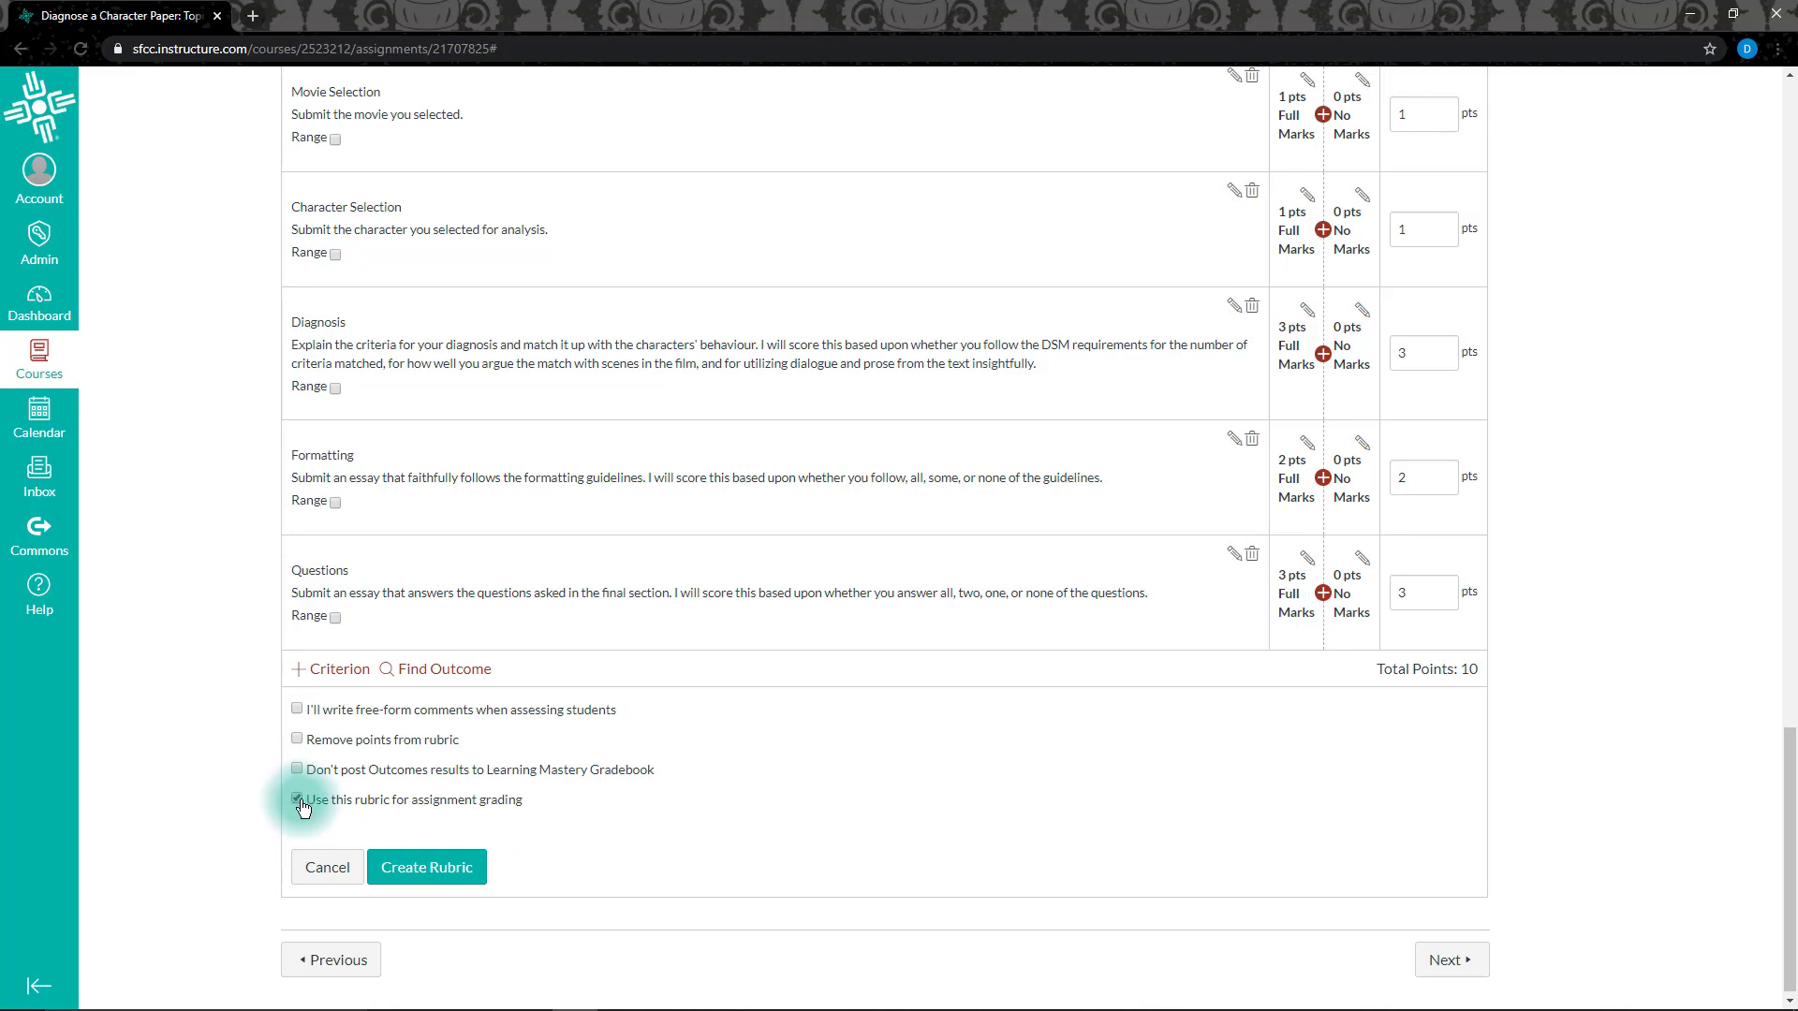
pyautogui.click(298, 799)
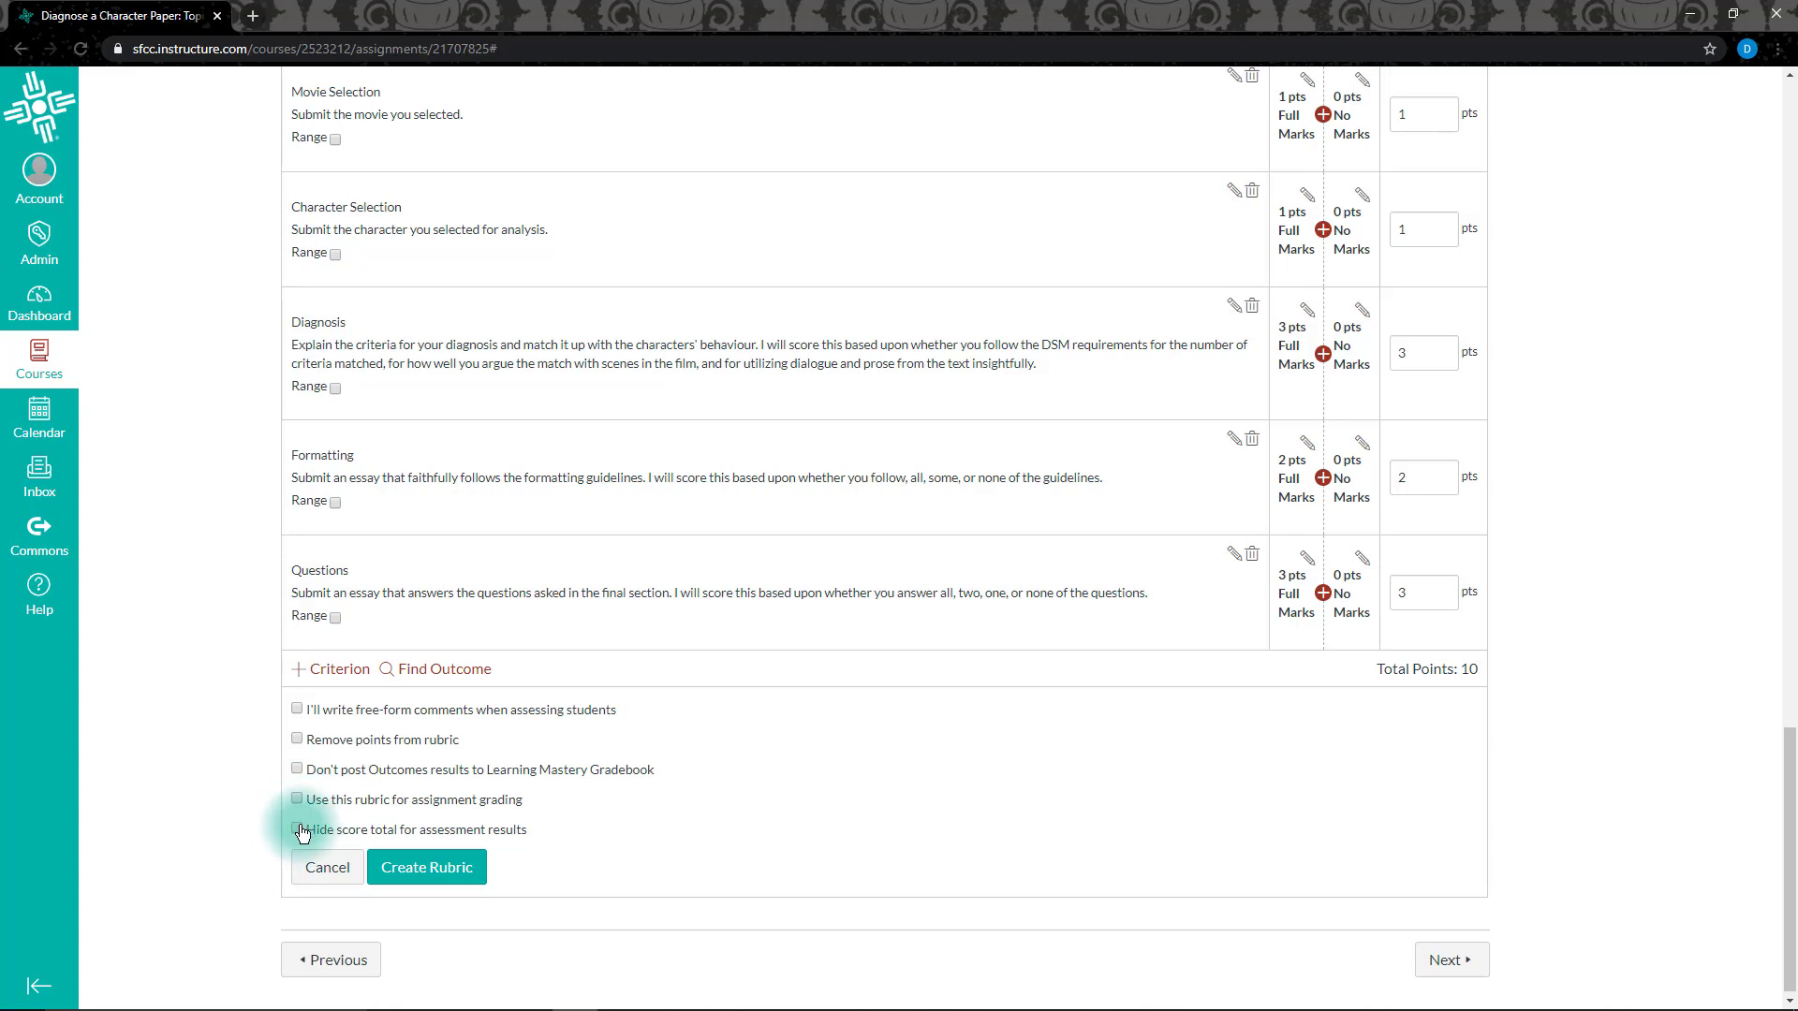
pyautogui.click(300, 831)
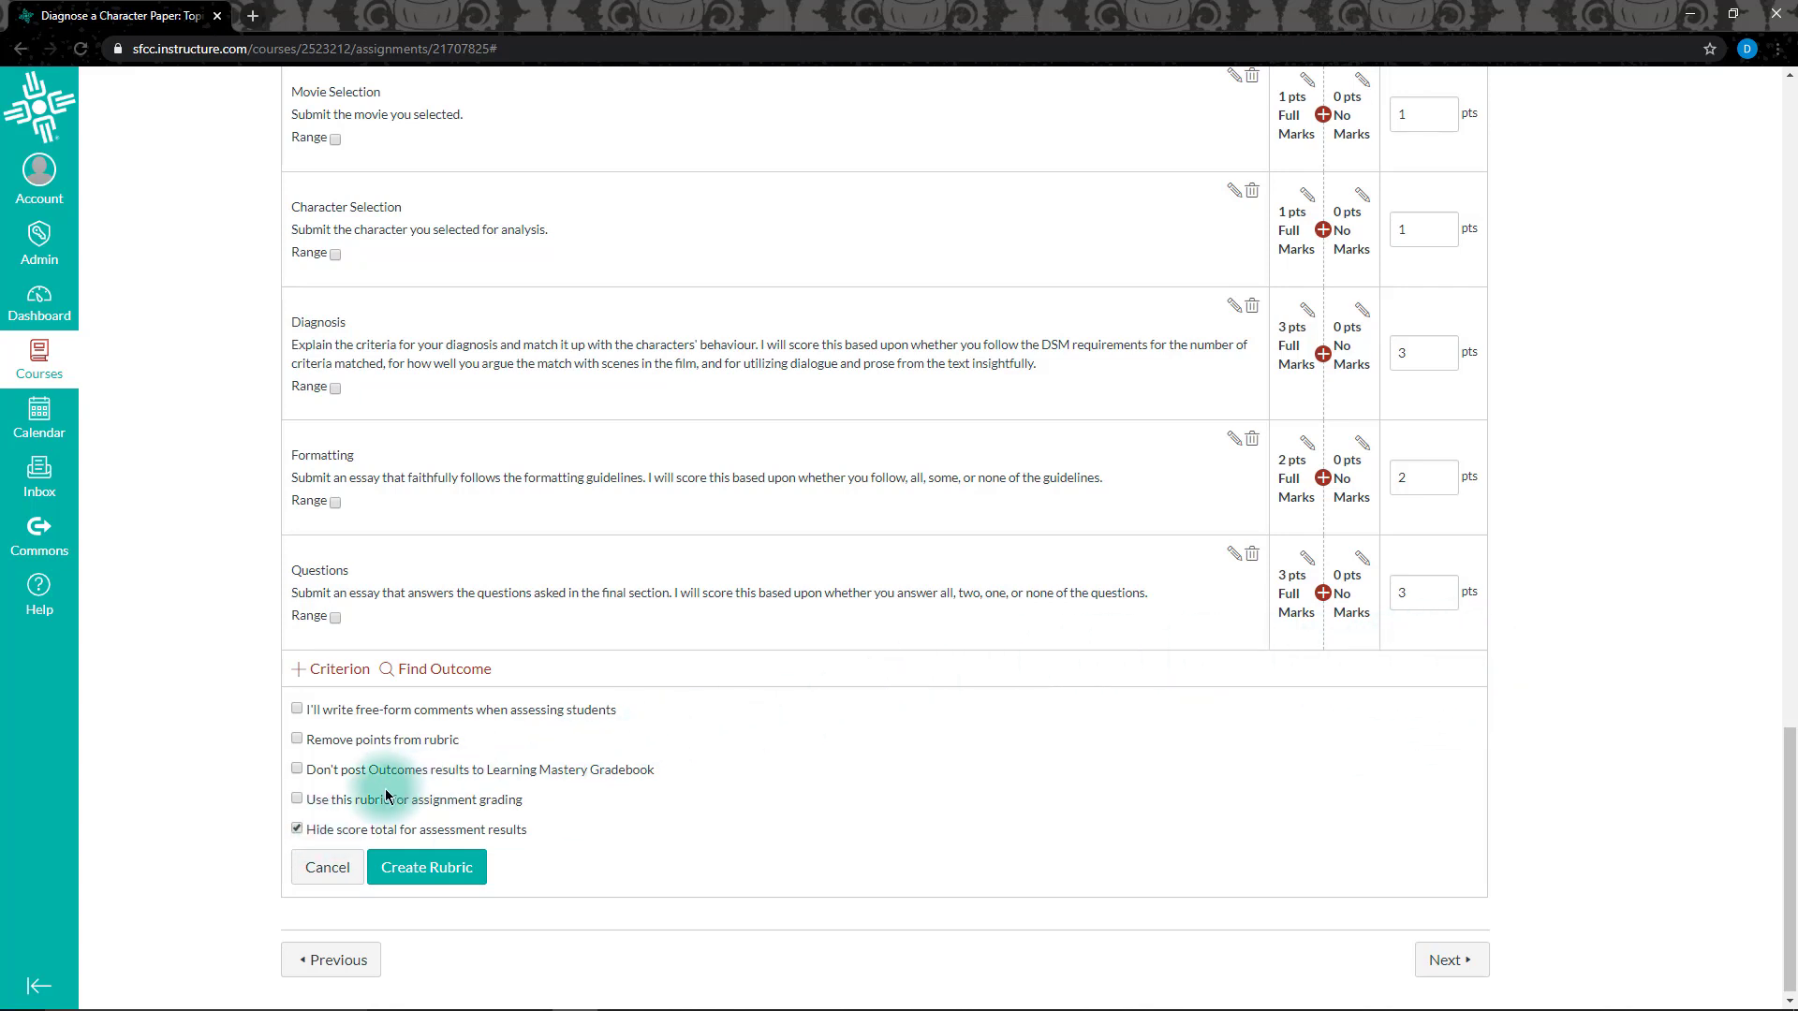
pyautogui.click(298, 830)
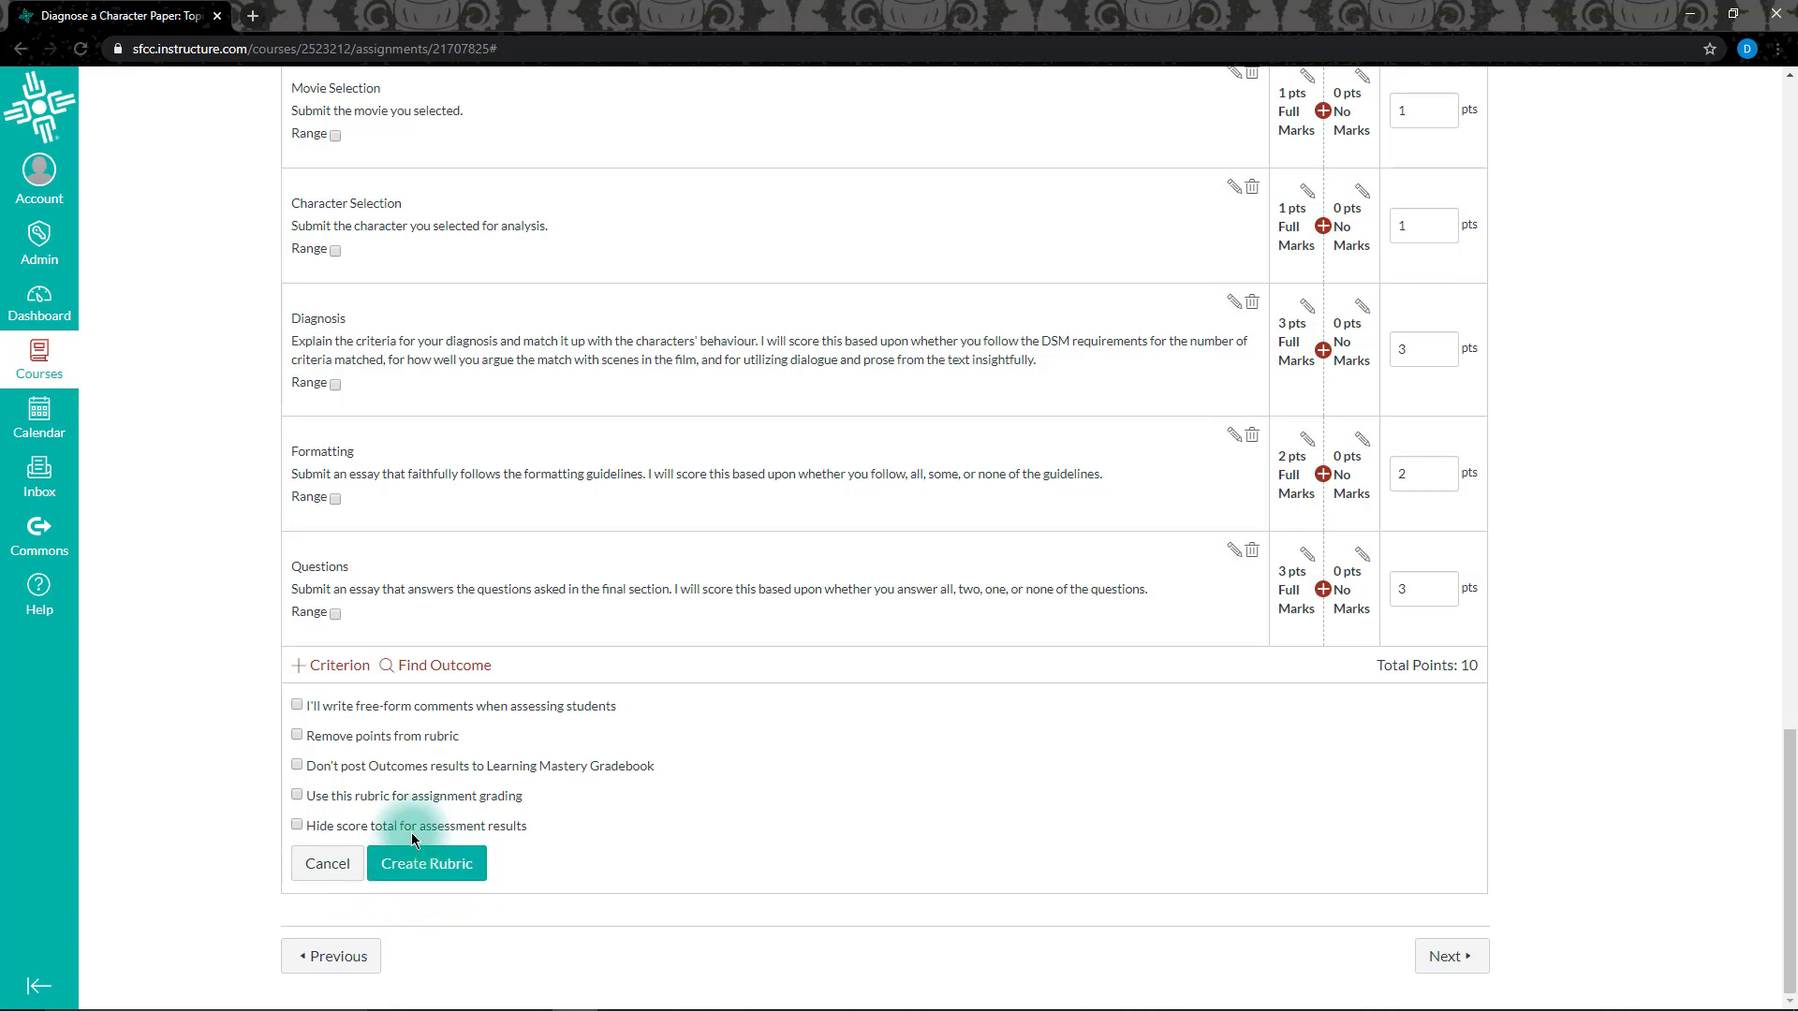
# Create the Diagnose a Character Rubric, reopen it for editing and save it again
pyautogui.click(426, 863)
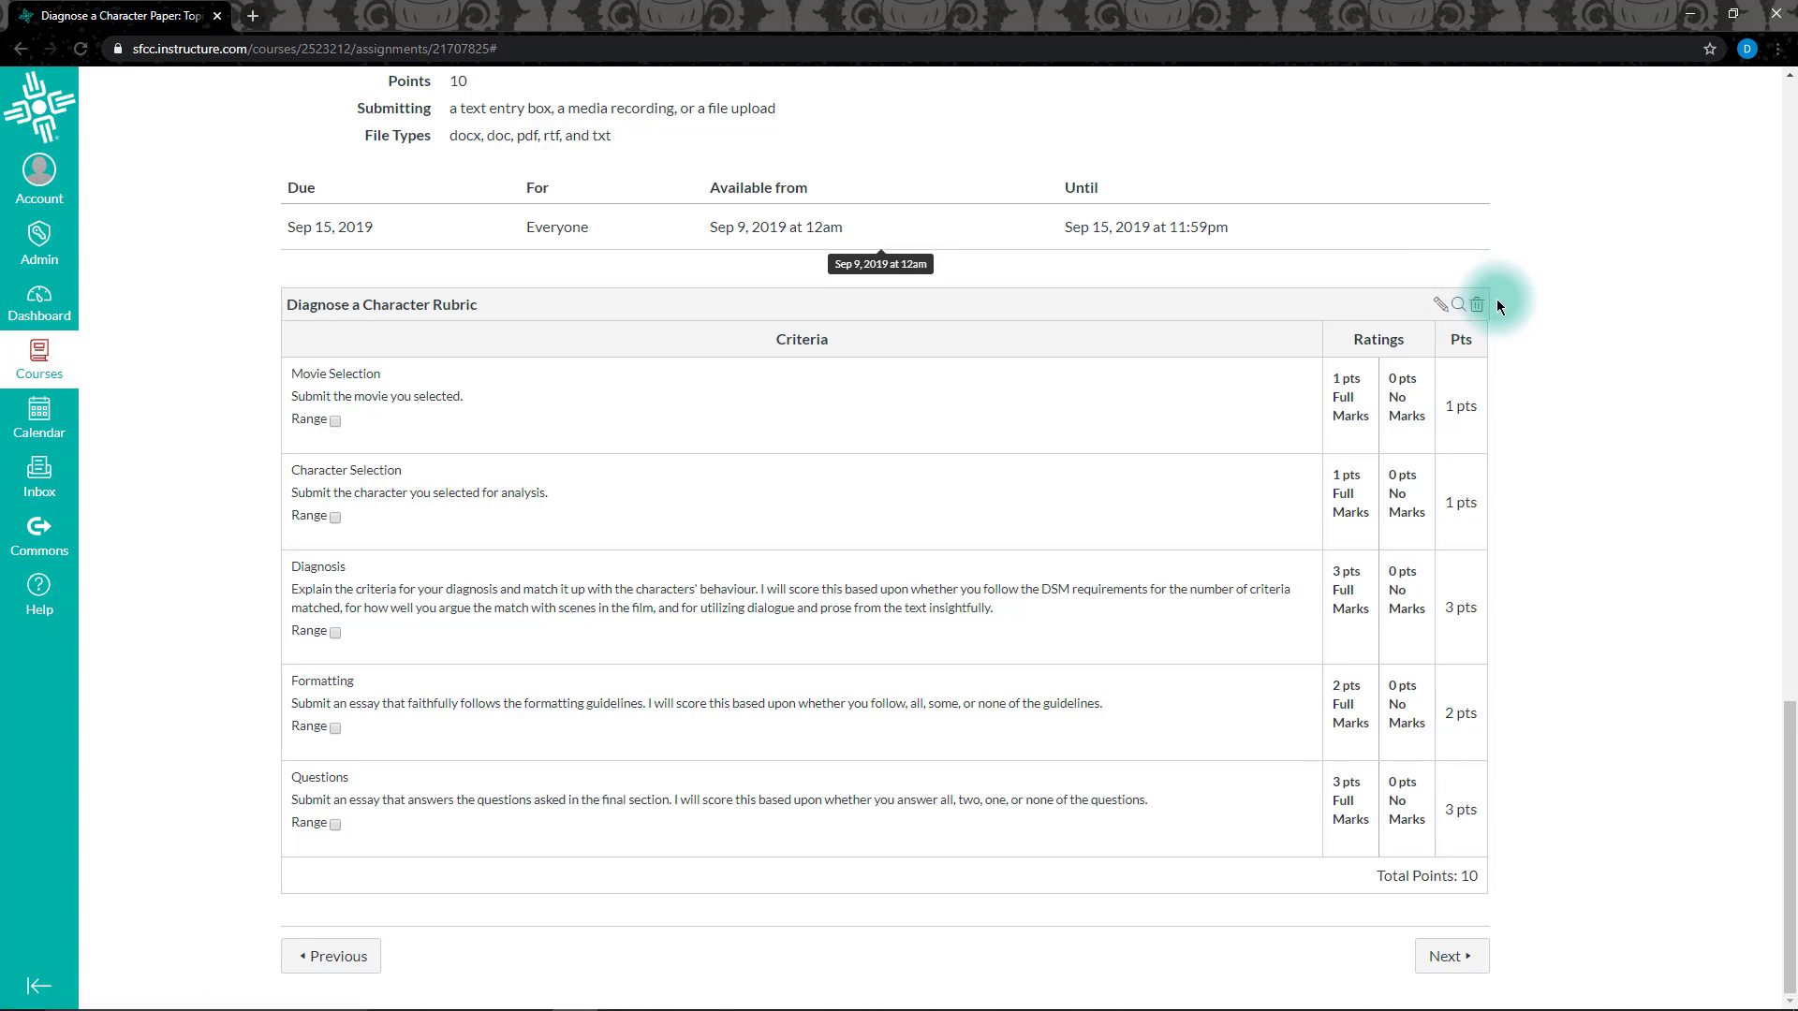
pyautogui.click(1442, 307)
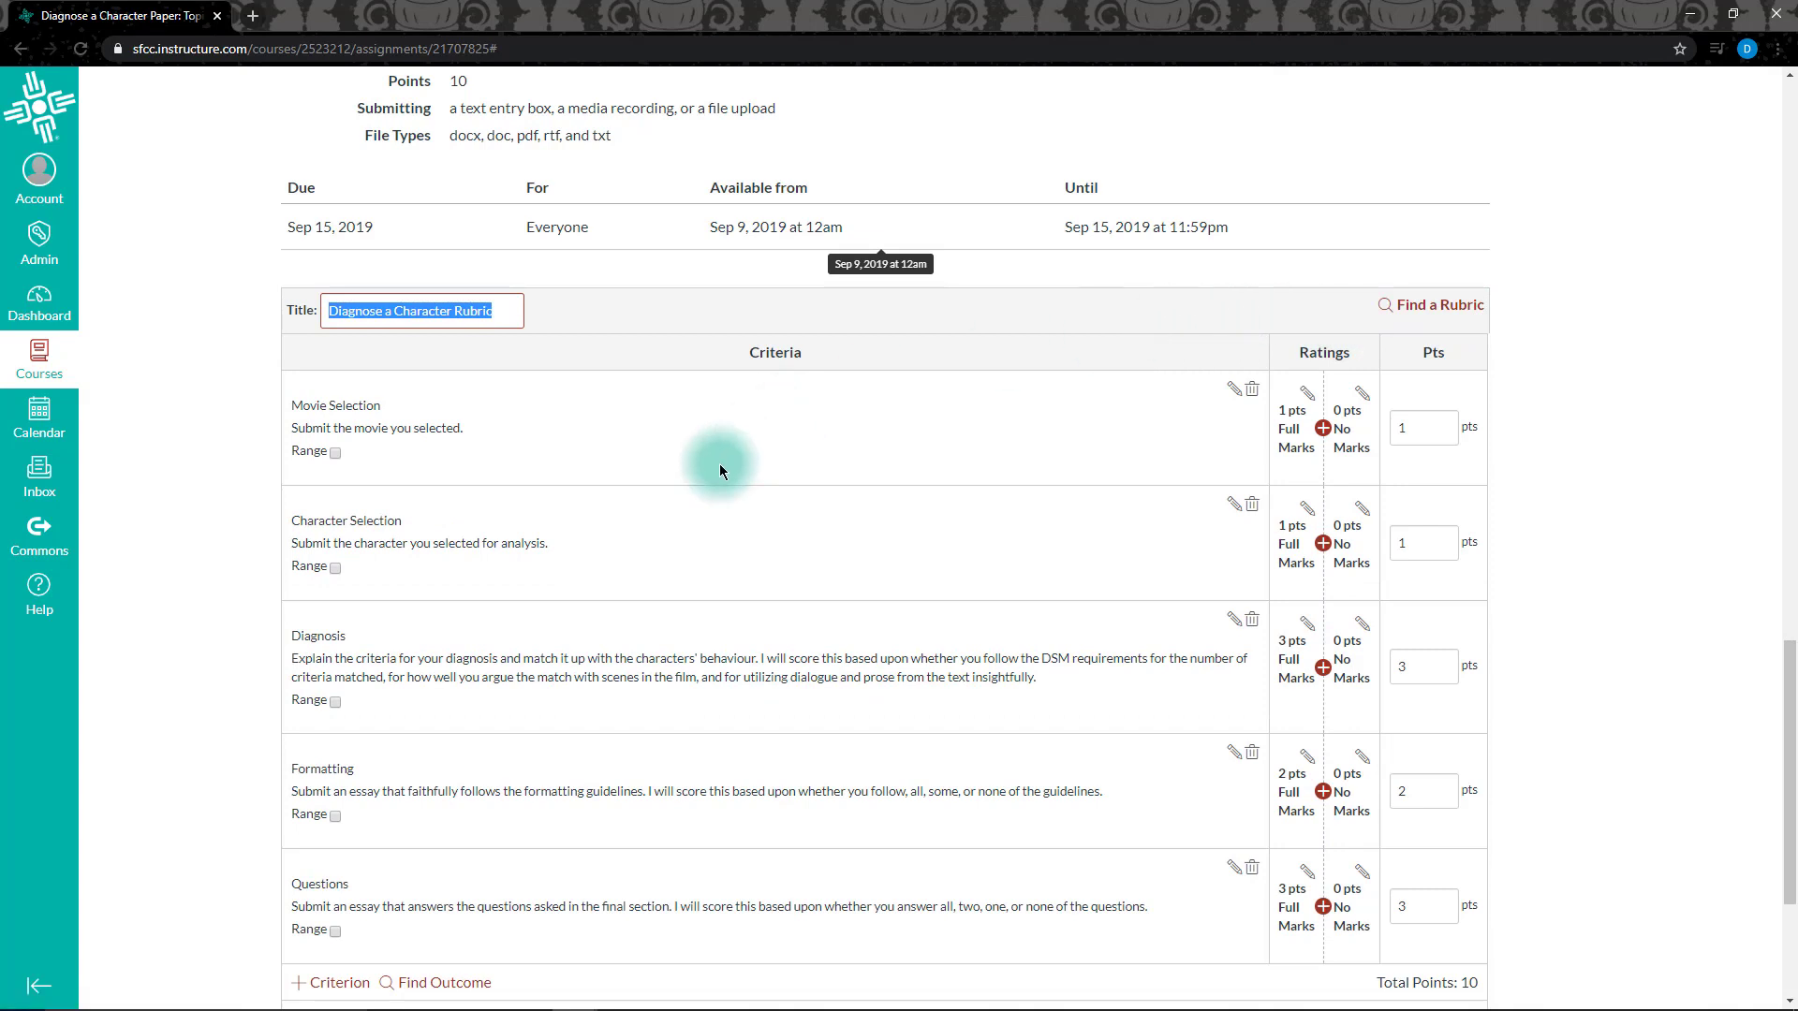
pyautogui.scroll(-1, 617, 654)
pyautogui.scroll(-2, 617, 655)
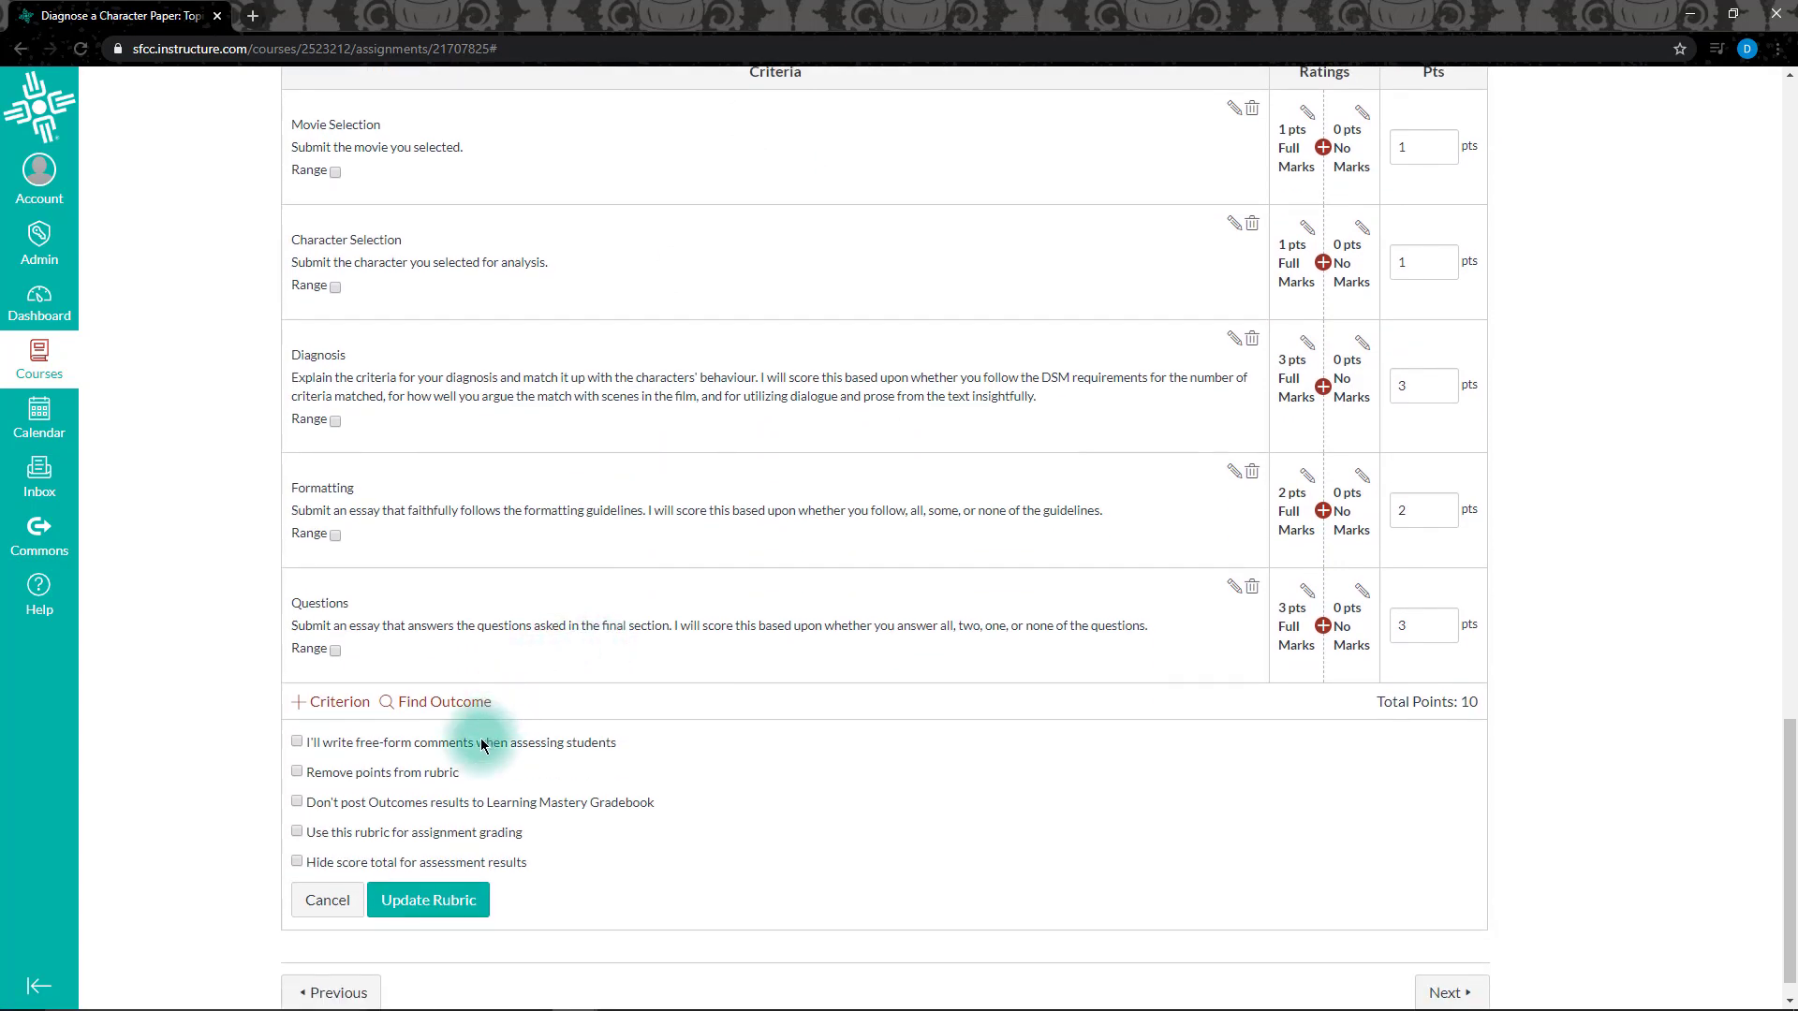
pyautogui.click(431, 900)
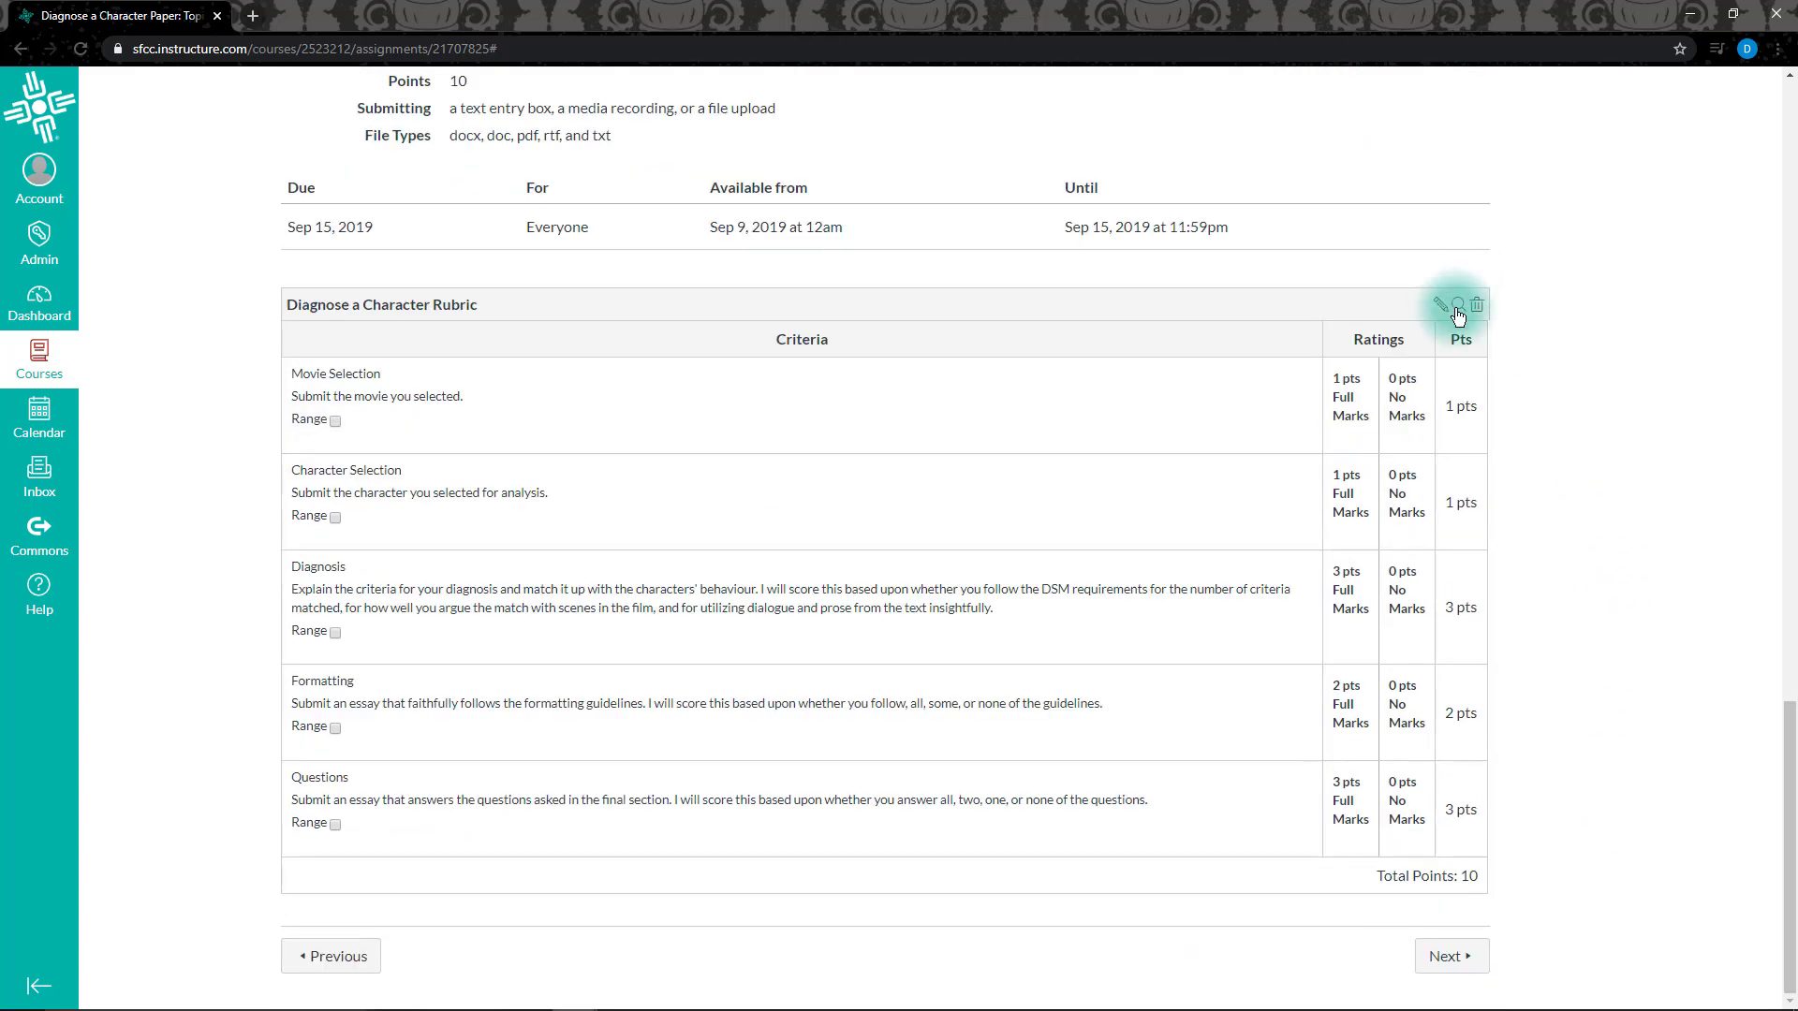
# Open and close the finder for existing rubrics, and start deleting the Diagnose a Character Rubric but cancel the deletion
pyautogui.click(1459, 307)
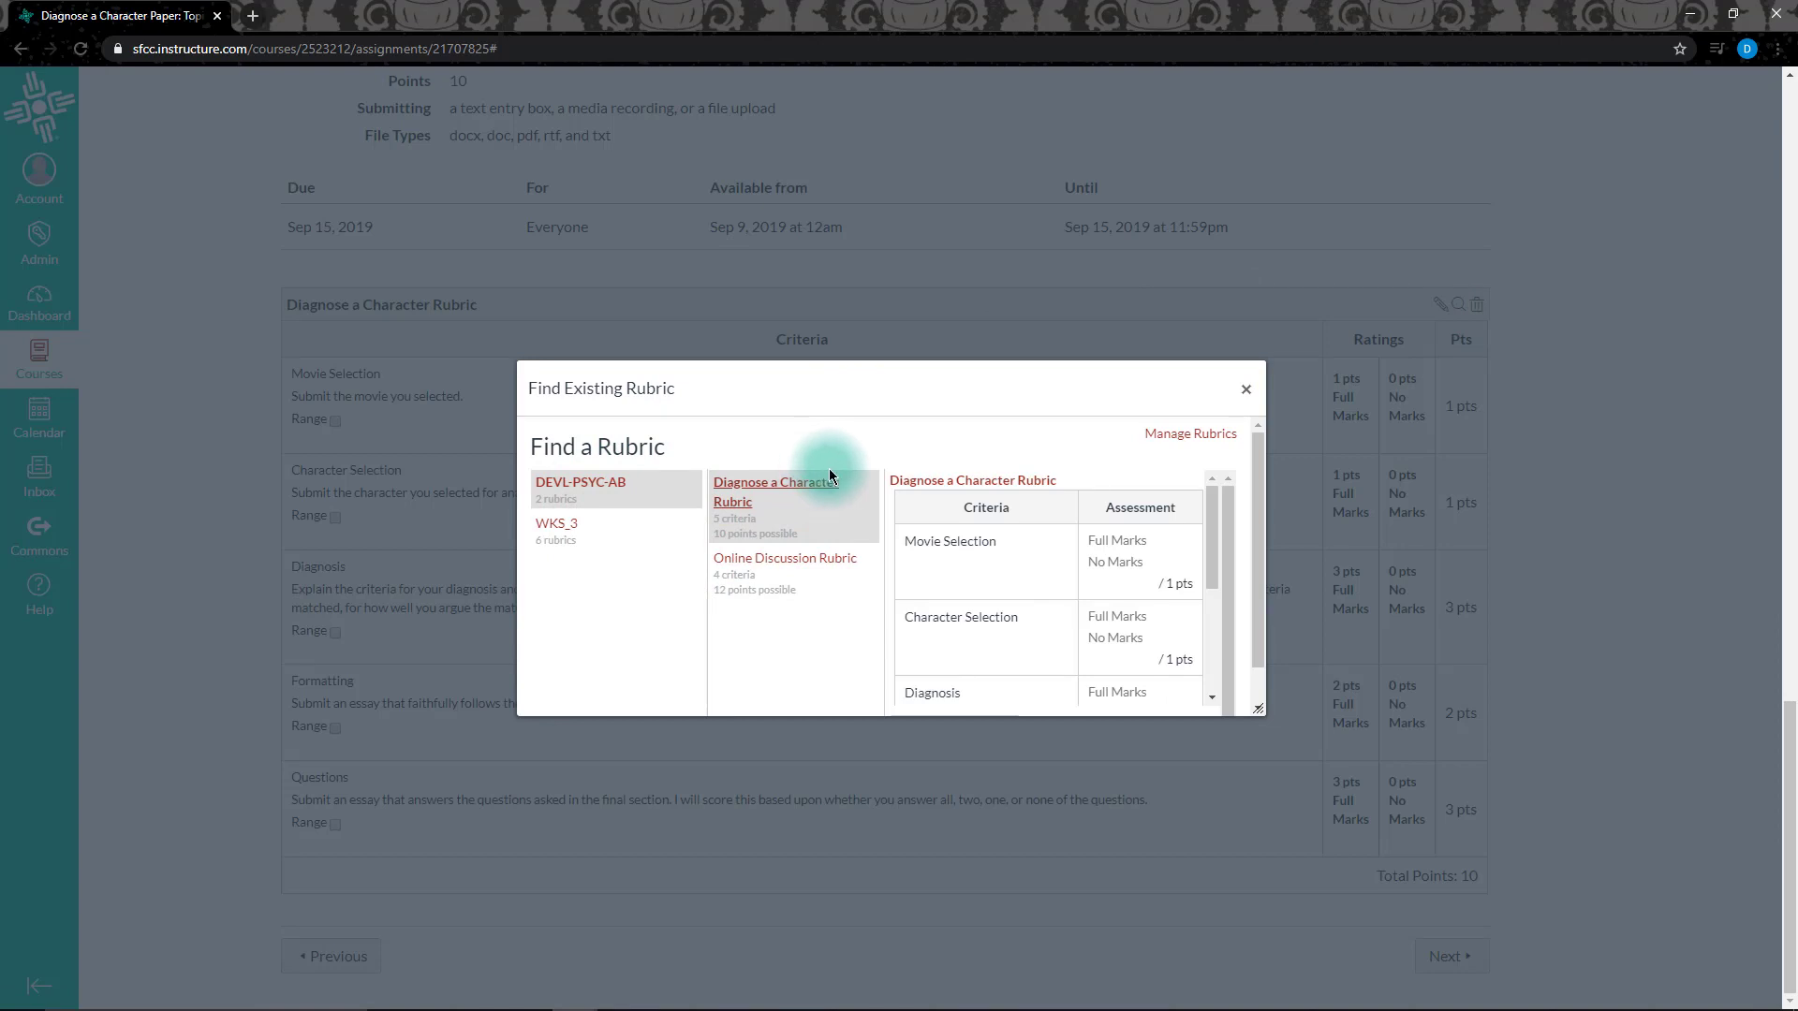
pyautogui.click(1245, 389)
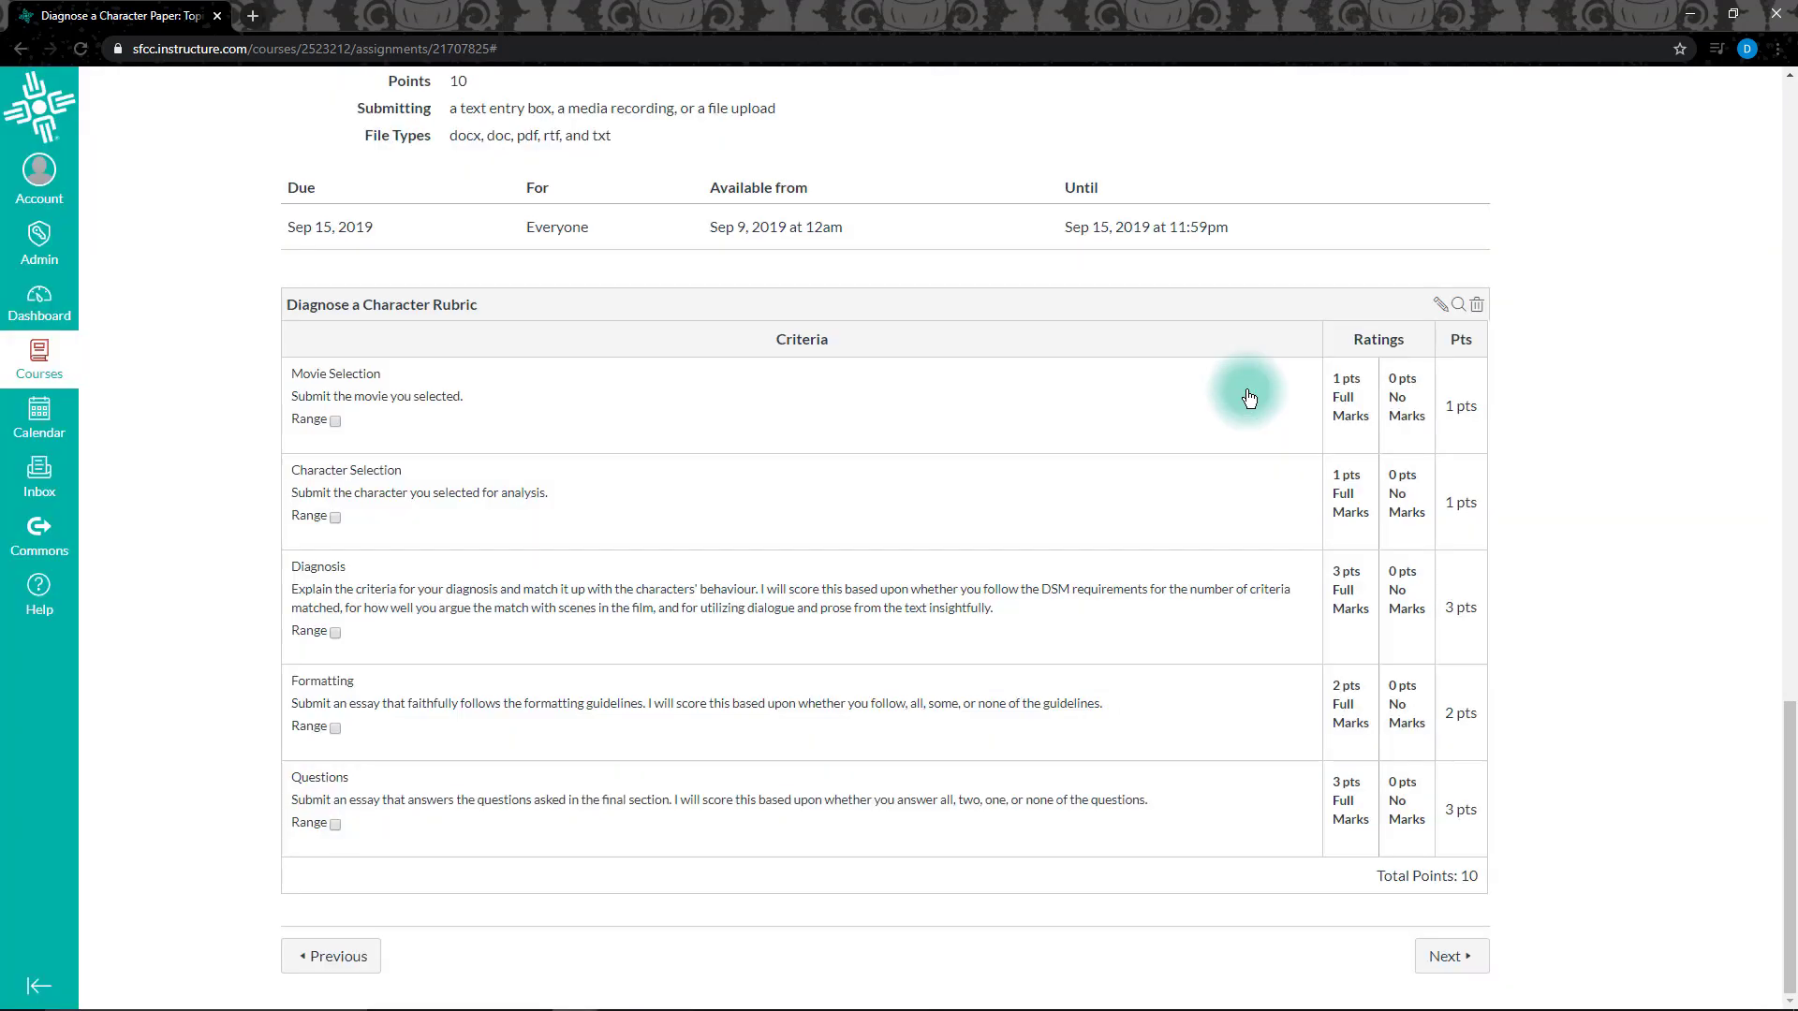
pyautogui.click(1478, 306)
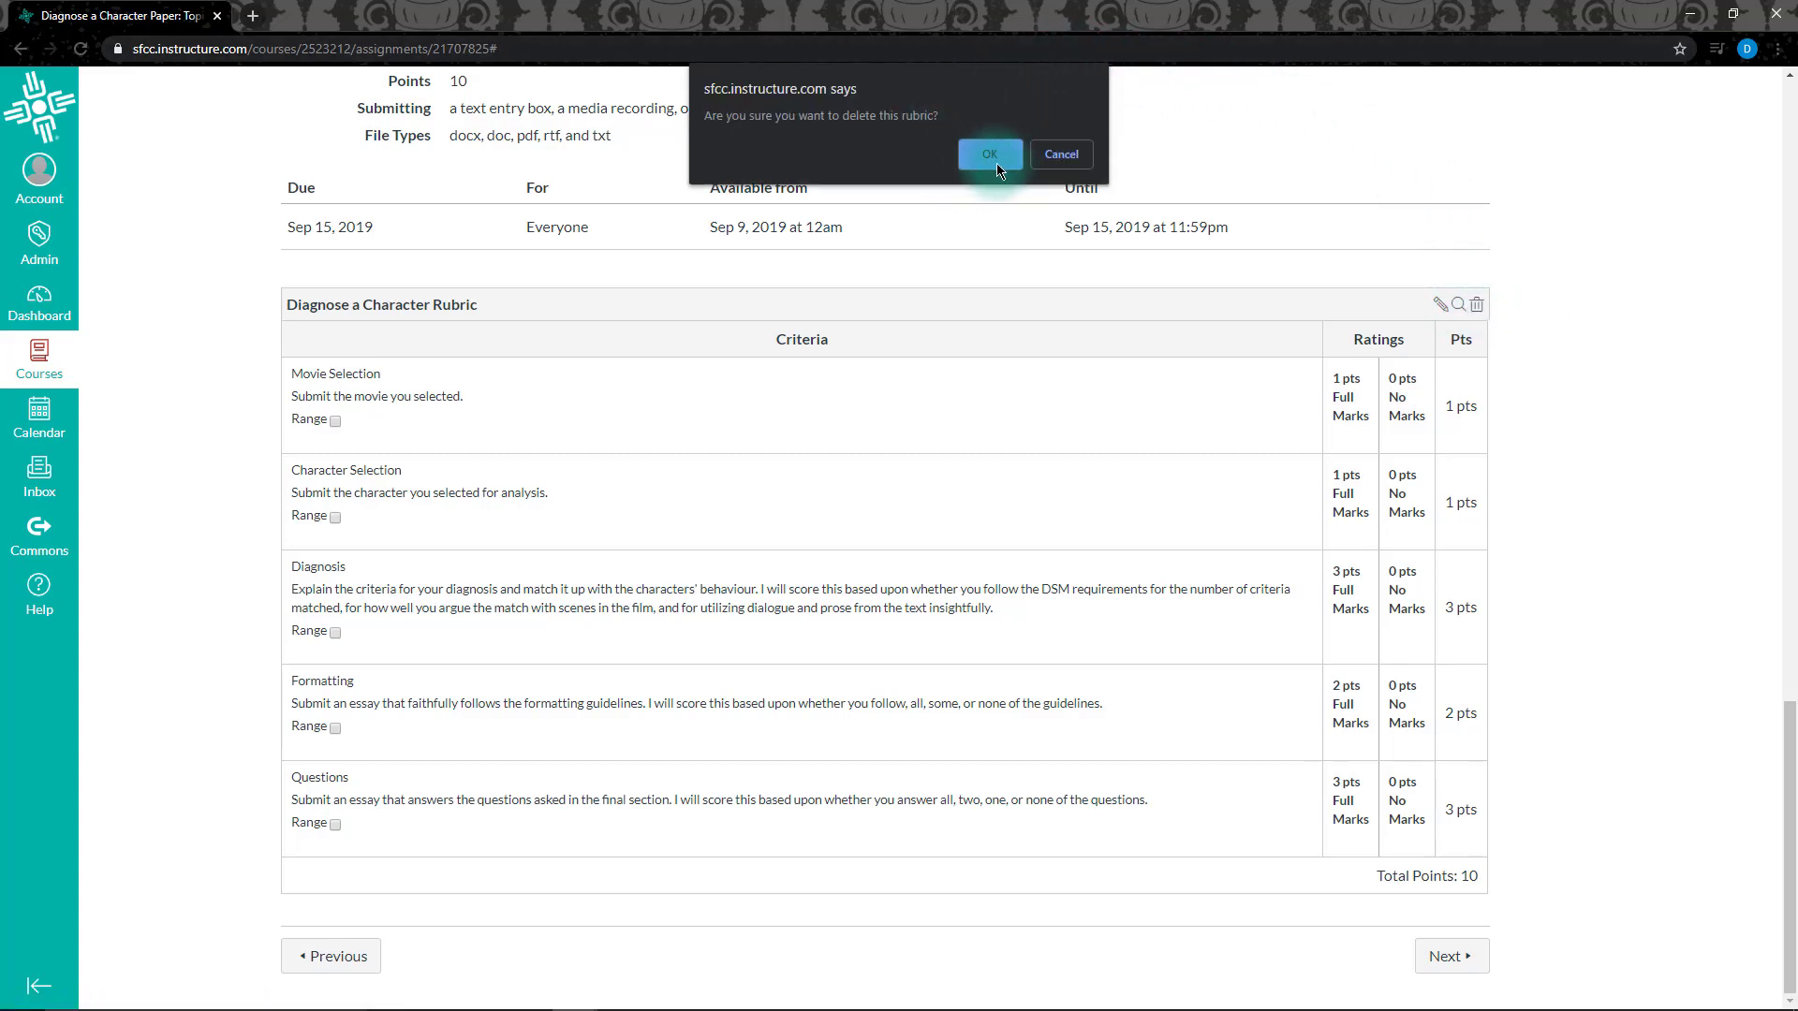
pyautogui.click(1072, 153)
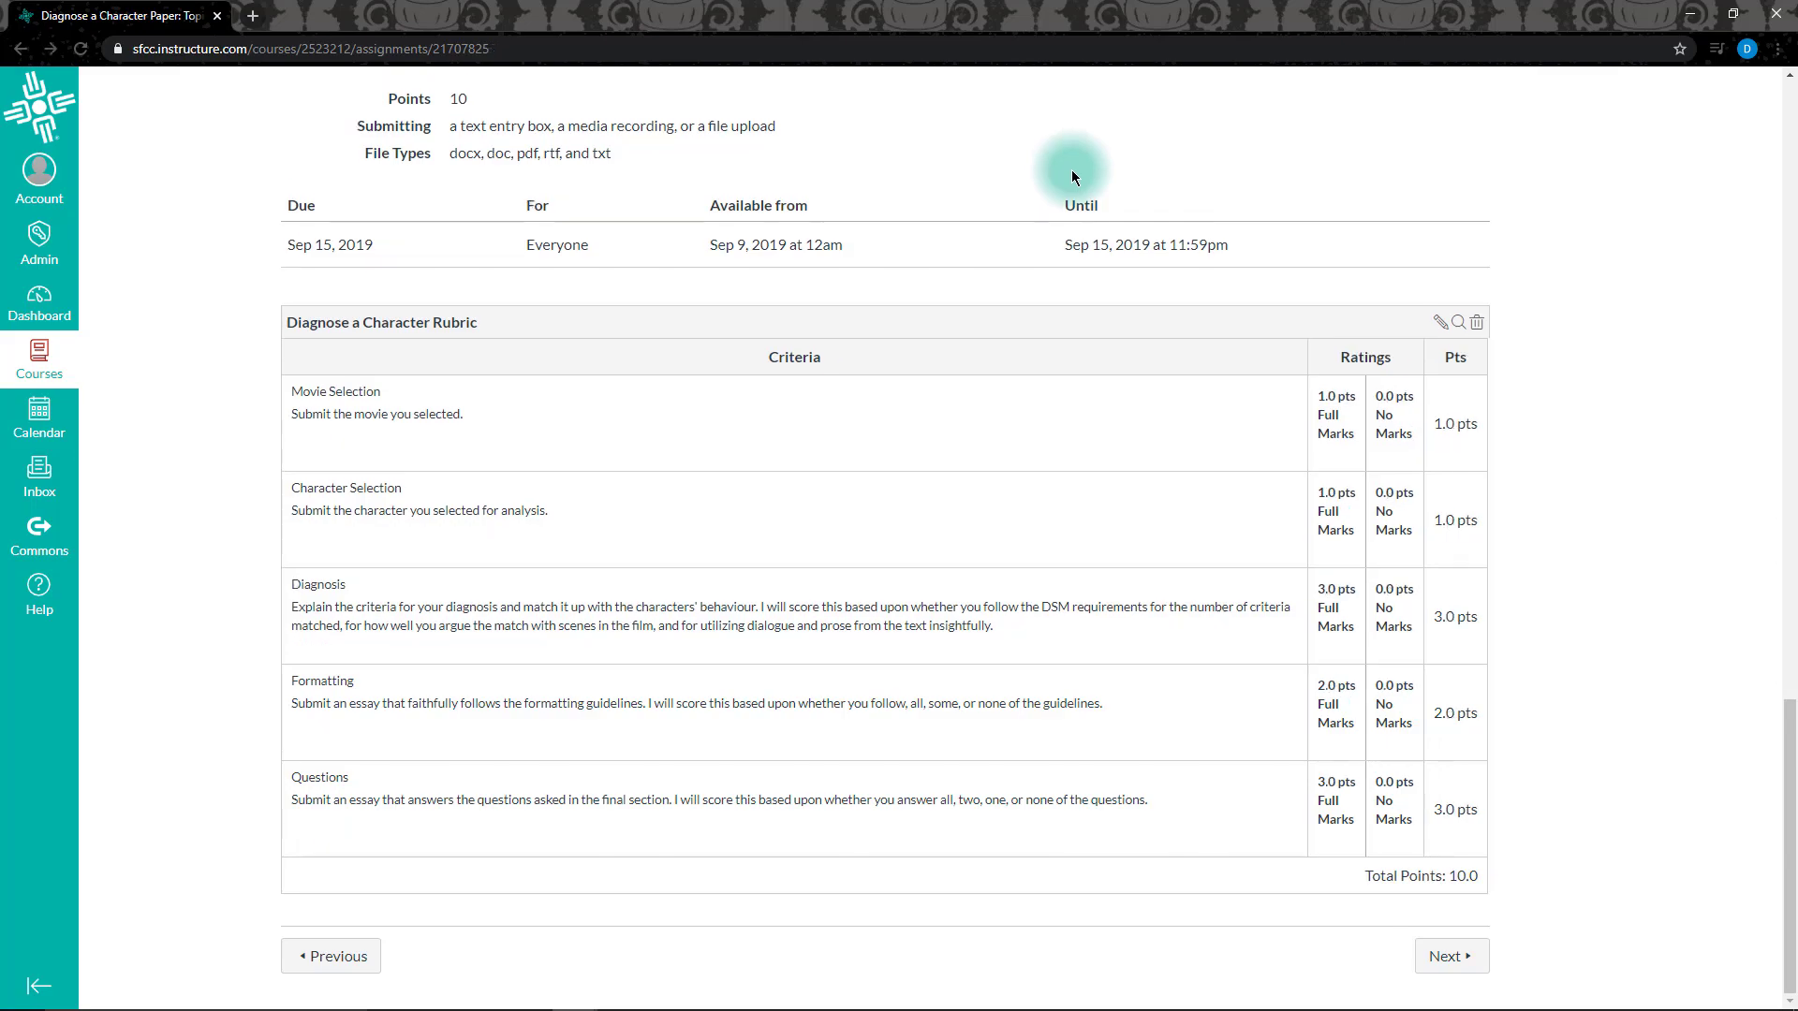
# Open the "SHARE: Introductions" topic from the course's discussions
pyautogui.scroll(6, 1062, 157)
pyautogui.scroll(18, 1058, 162)
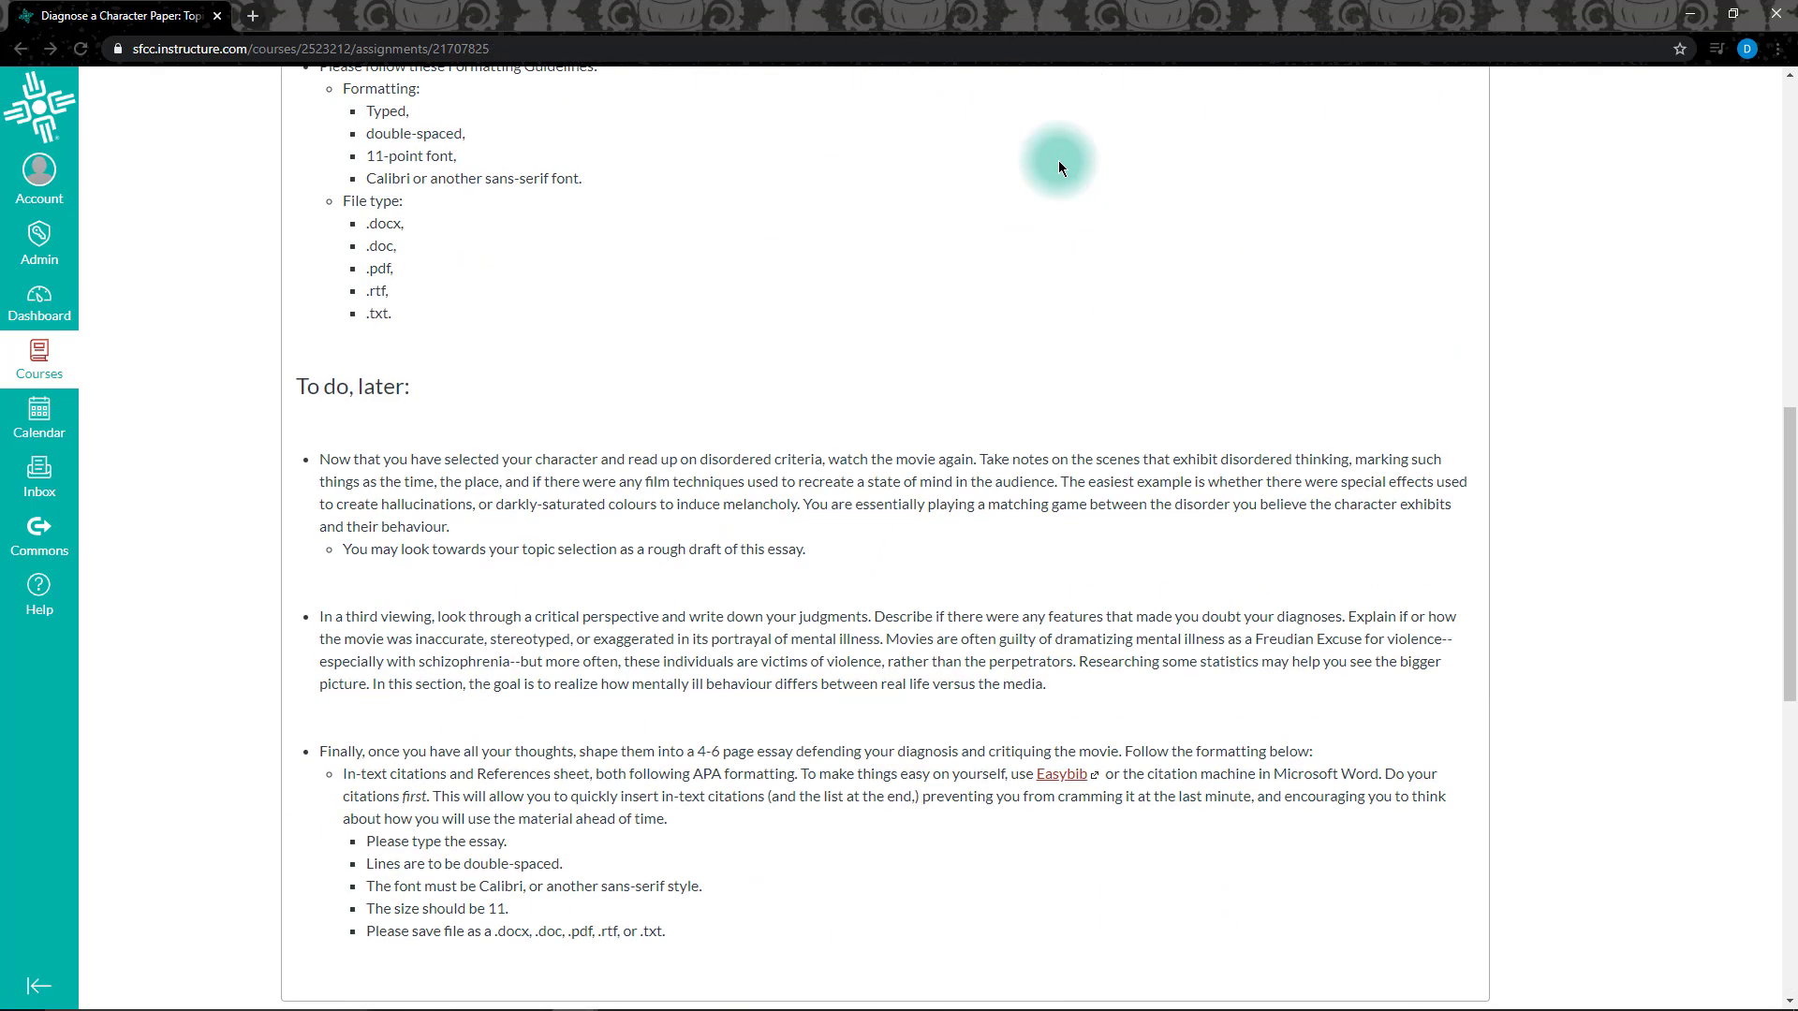
pyautogui.scroll(1, 1058, 167)
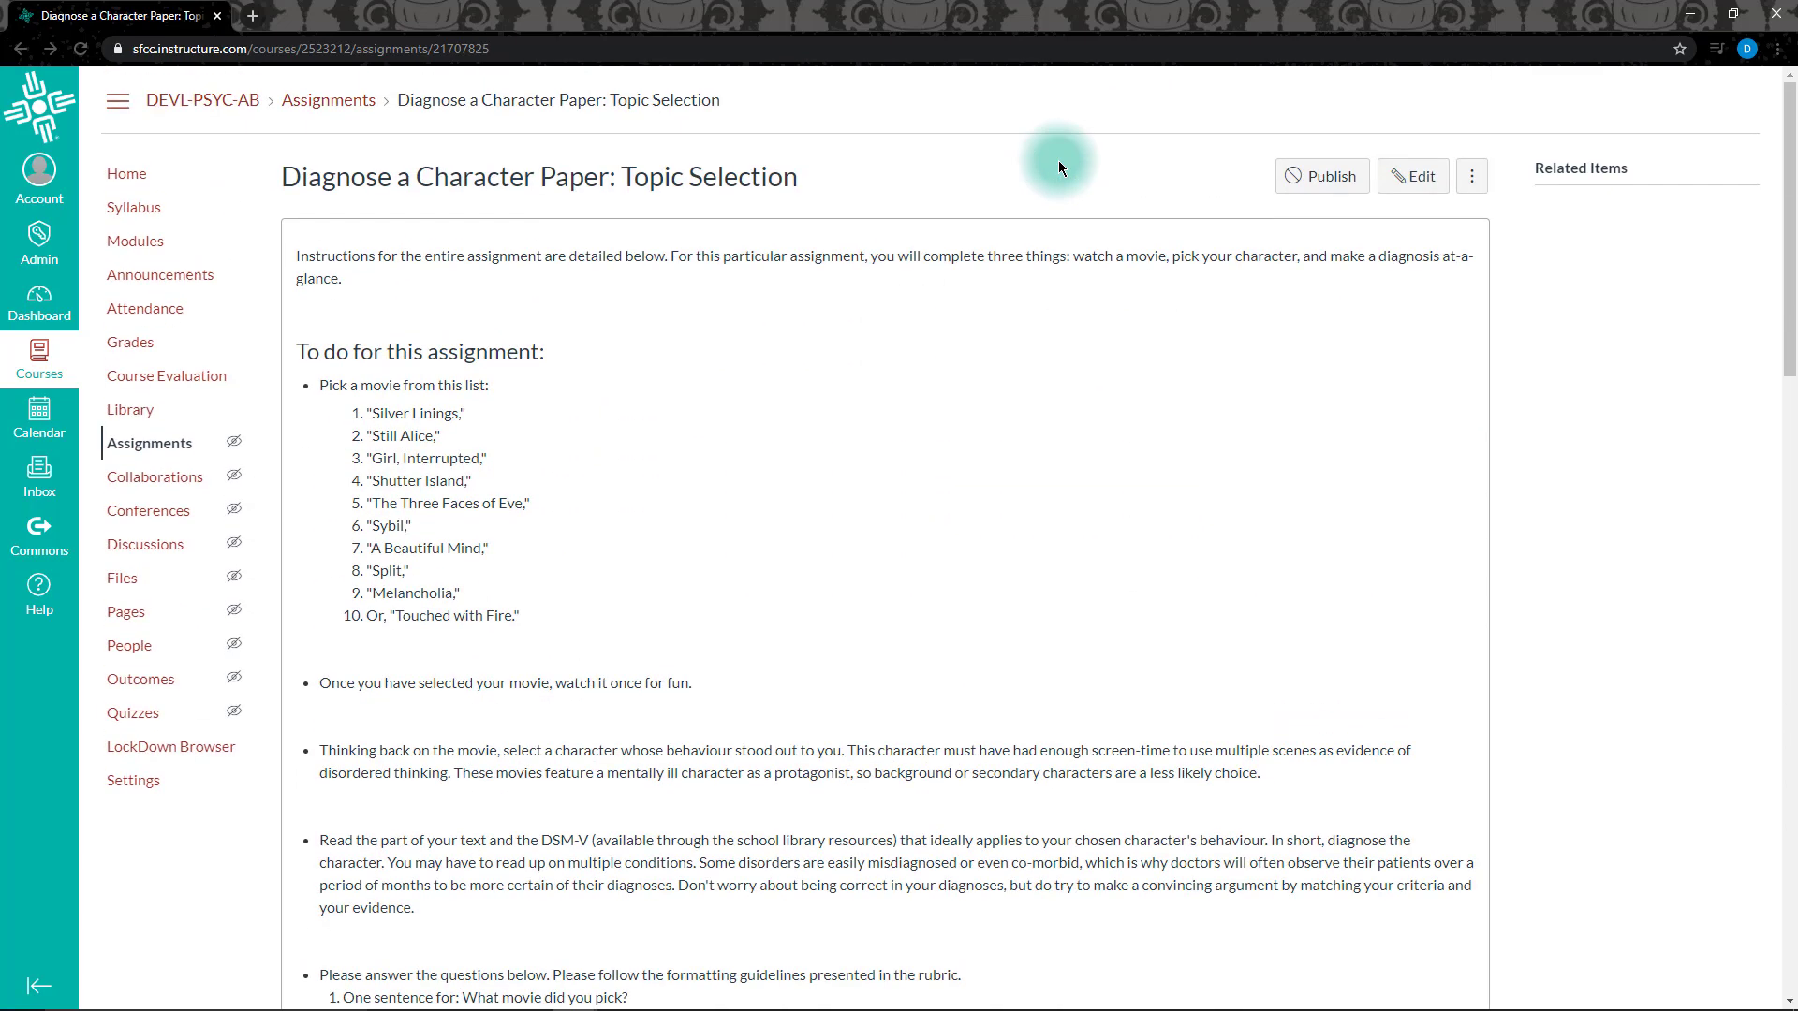
pyautogui.click(161, 549)
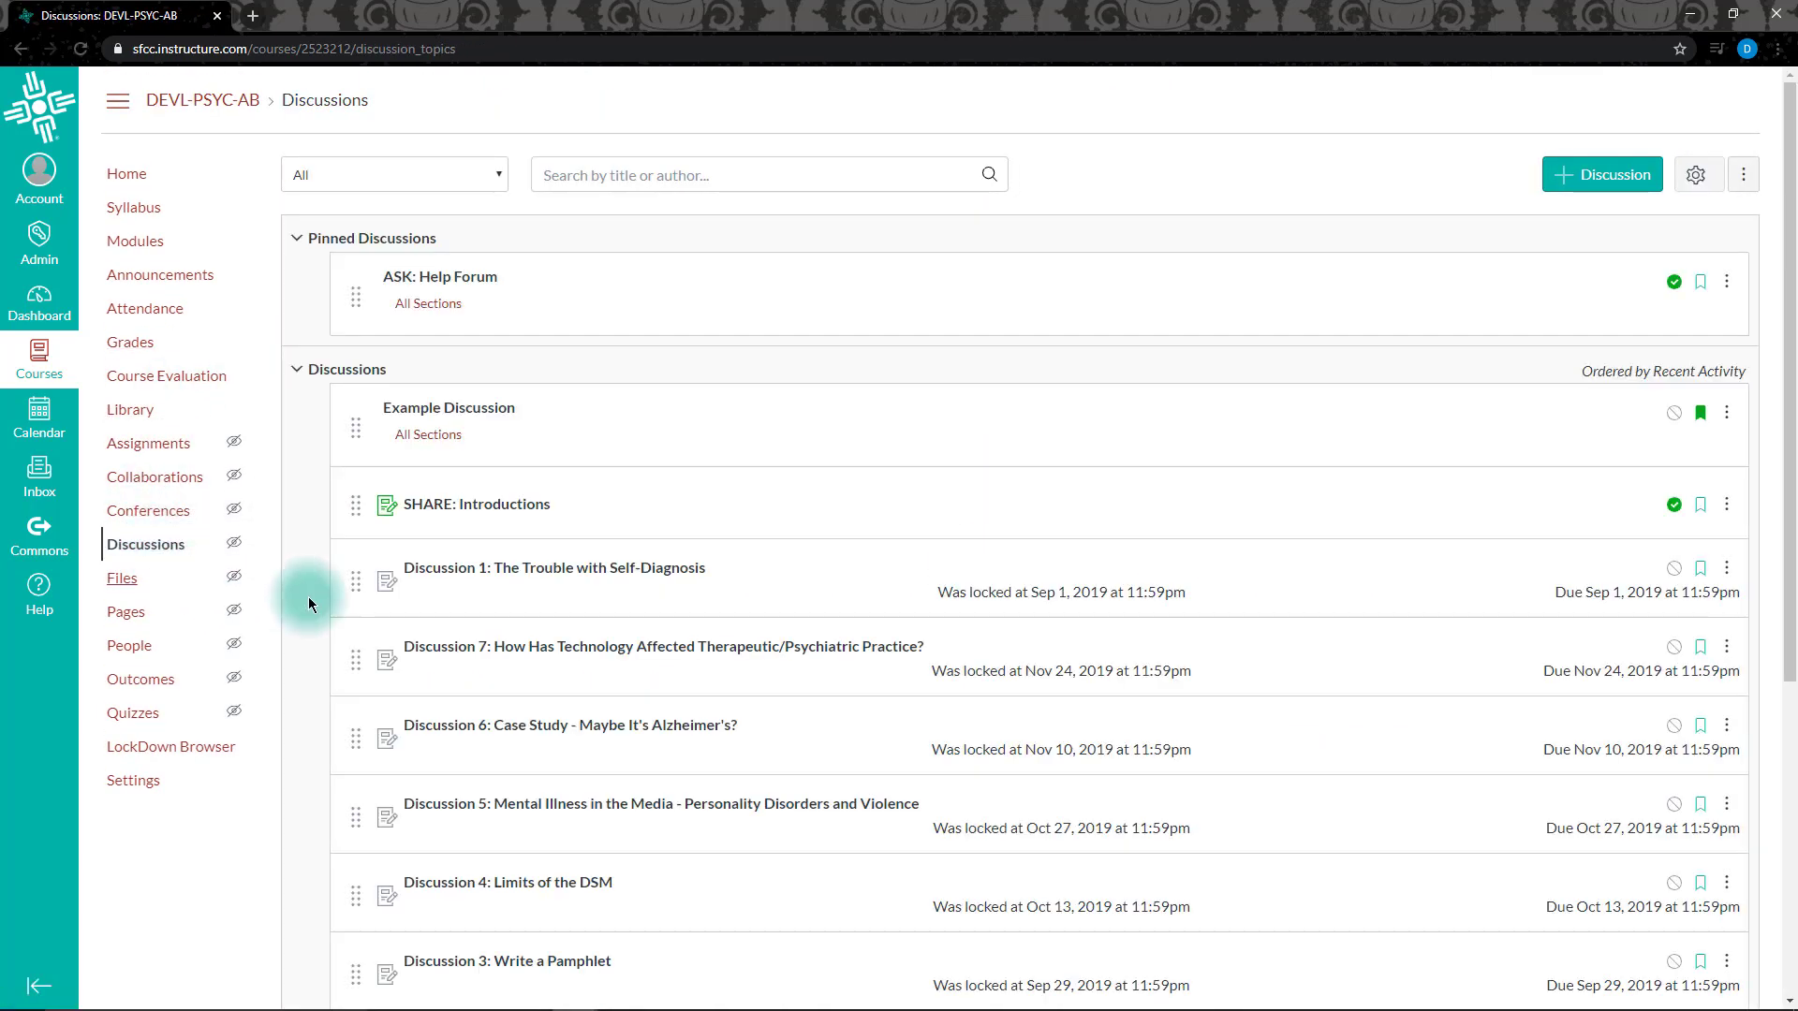
pyautogui.click(475, 505)
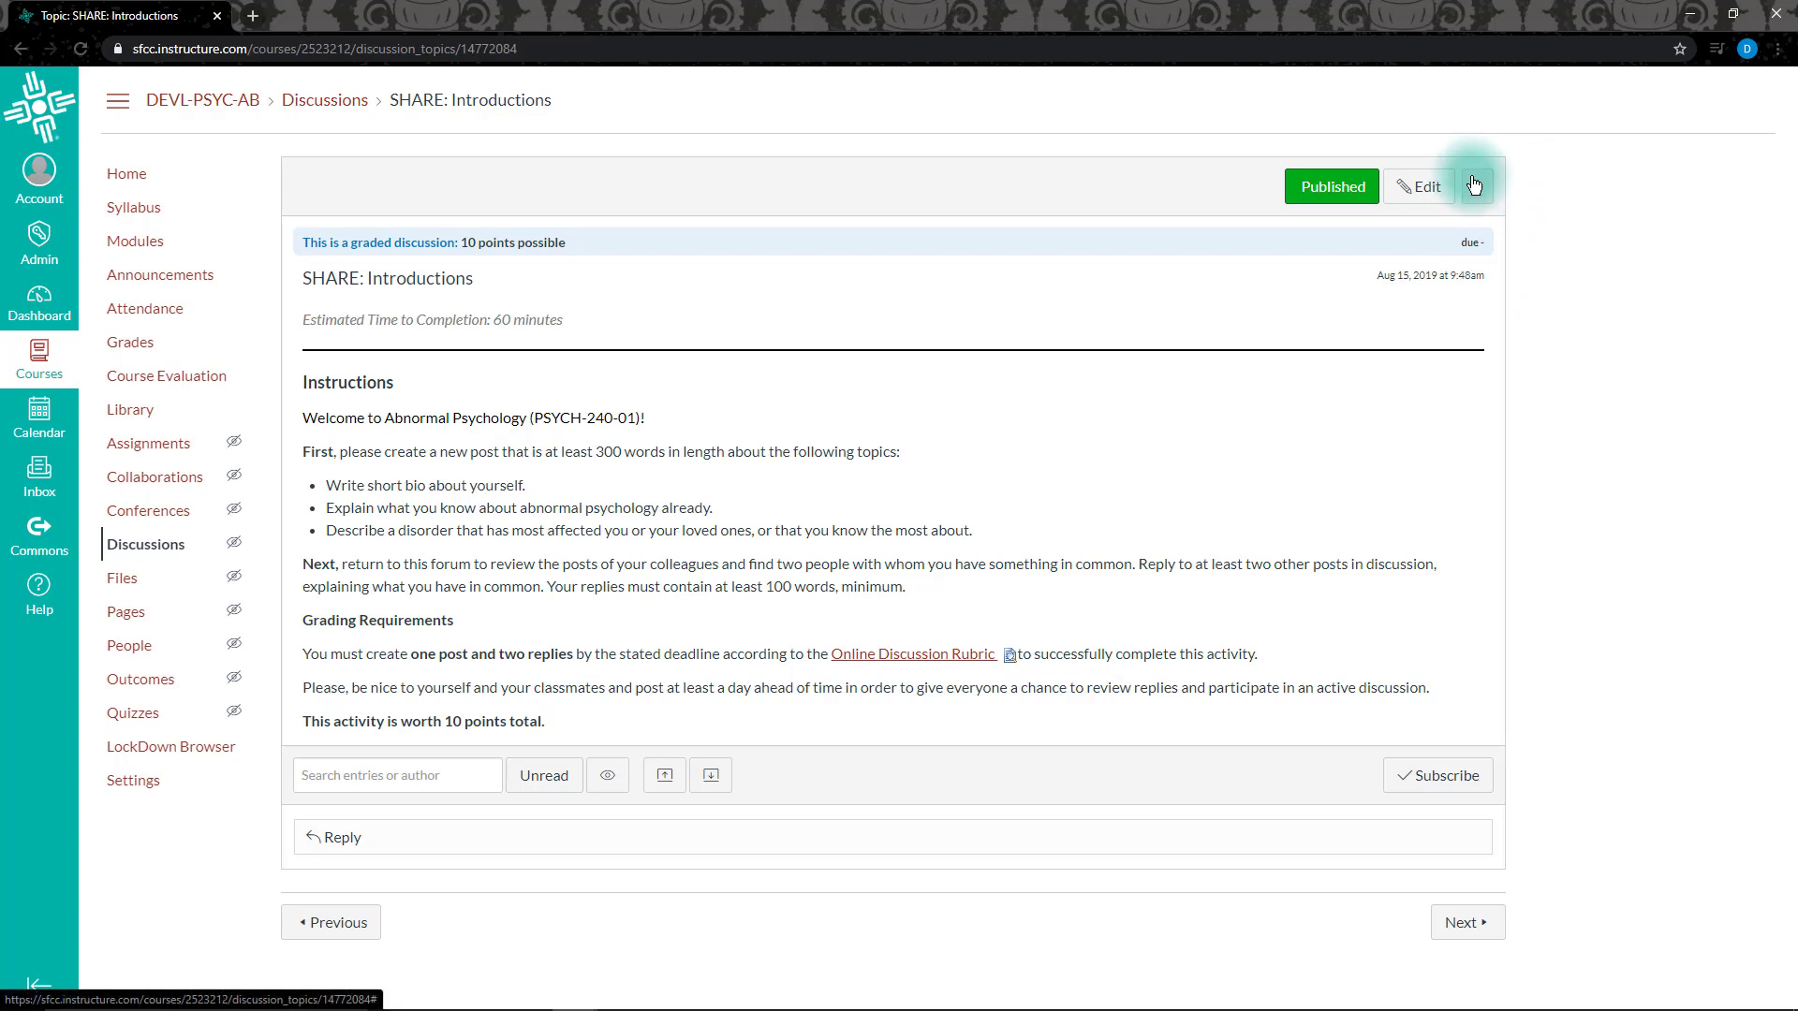
# Try adding a rubric to the "SHARE: Introductions" discussion, cancel the new rubric and close its details
pyautogui.click(1477, 186)
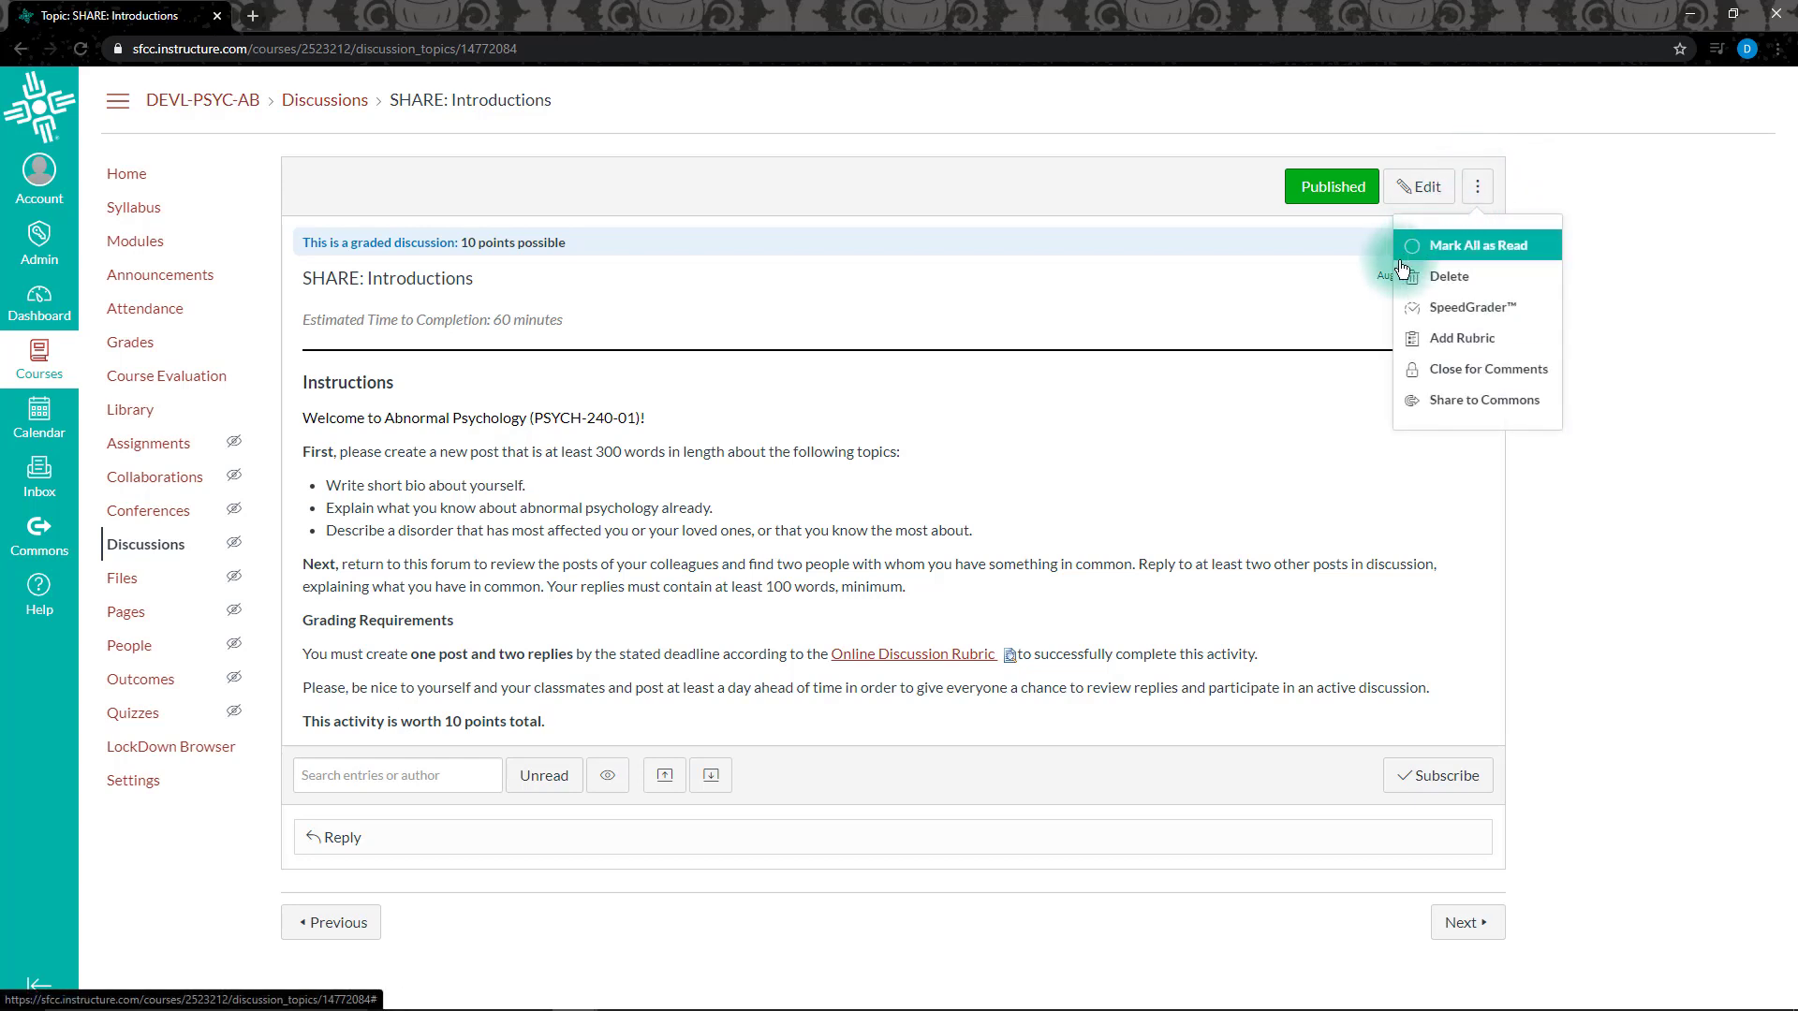
pyautogui.click(1470, 342)
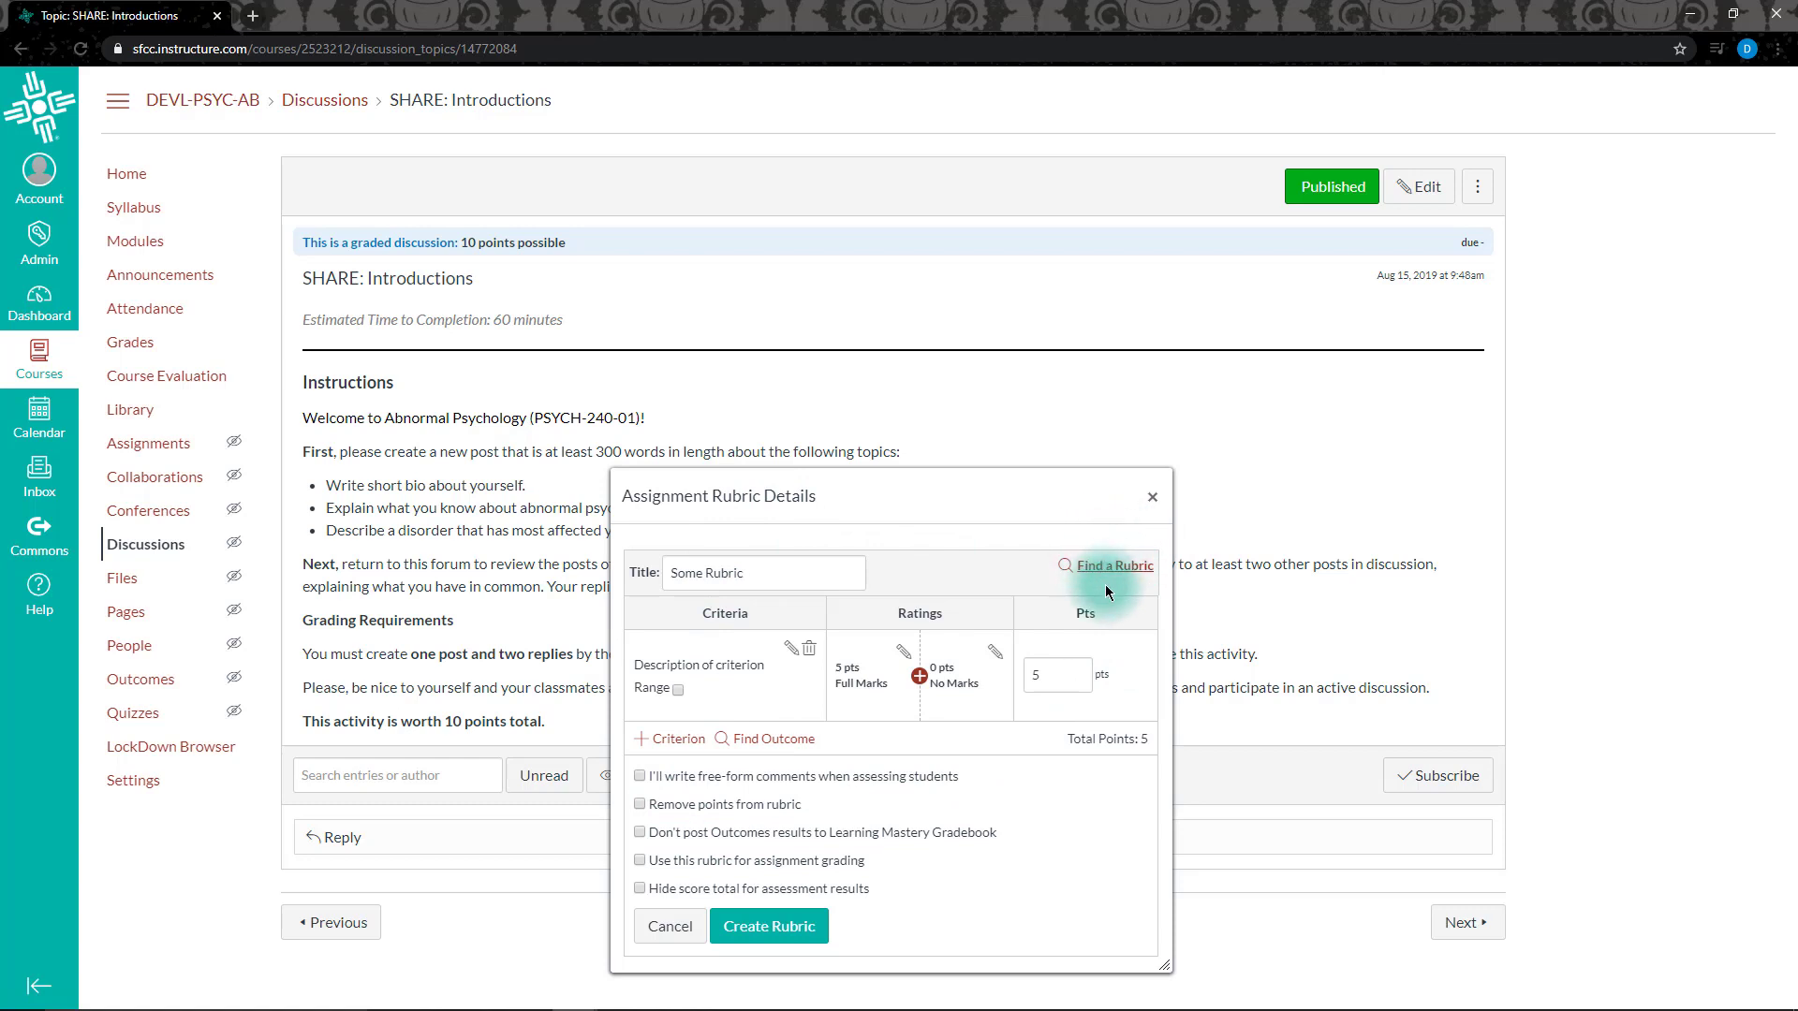
pyautogui.click(668, 930)
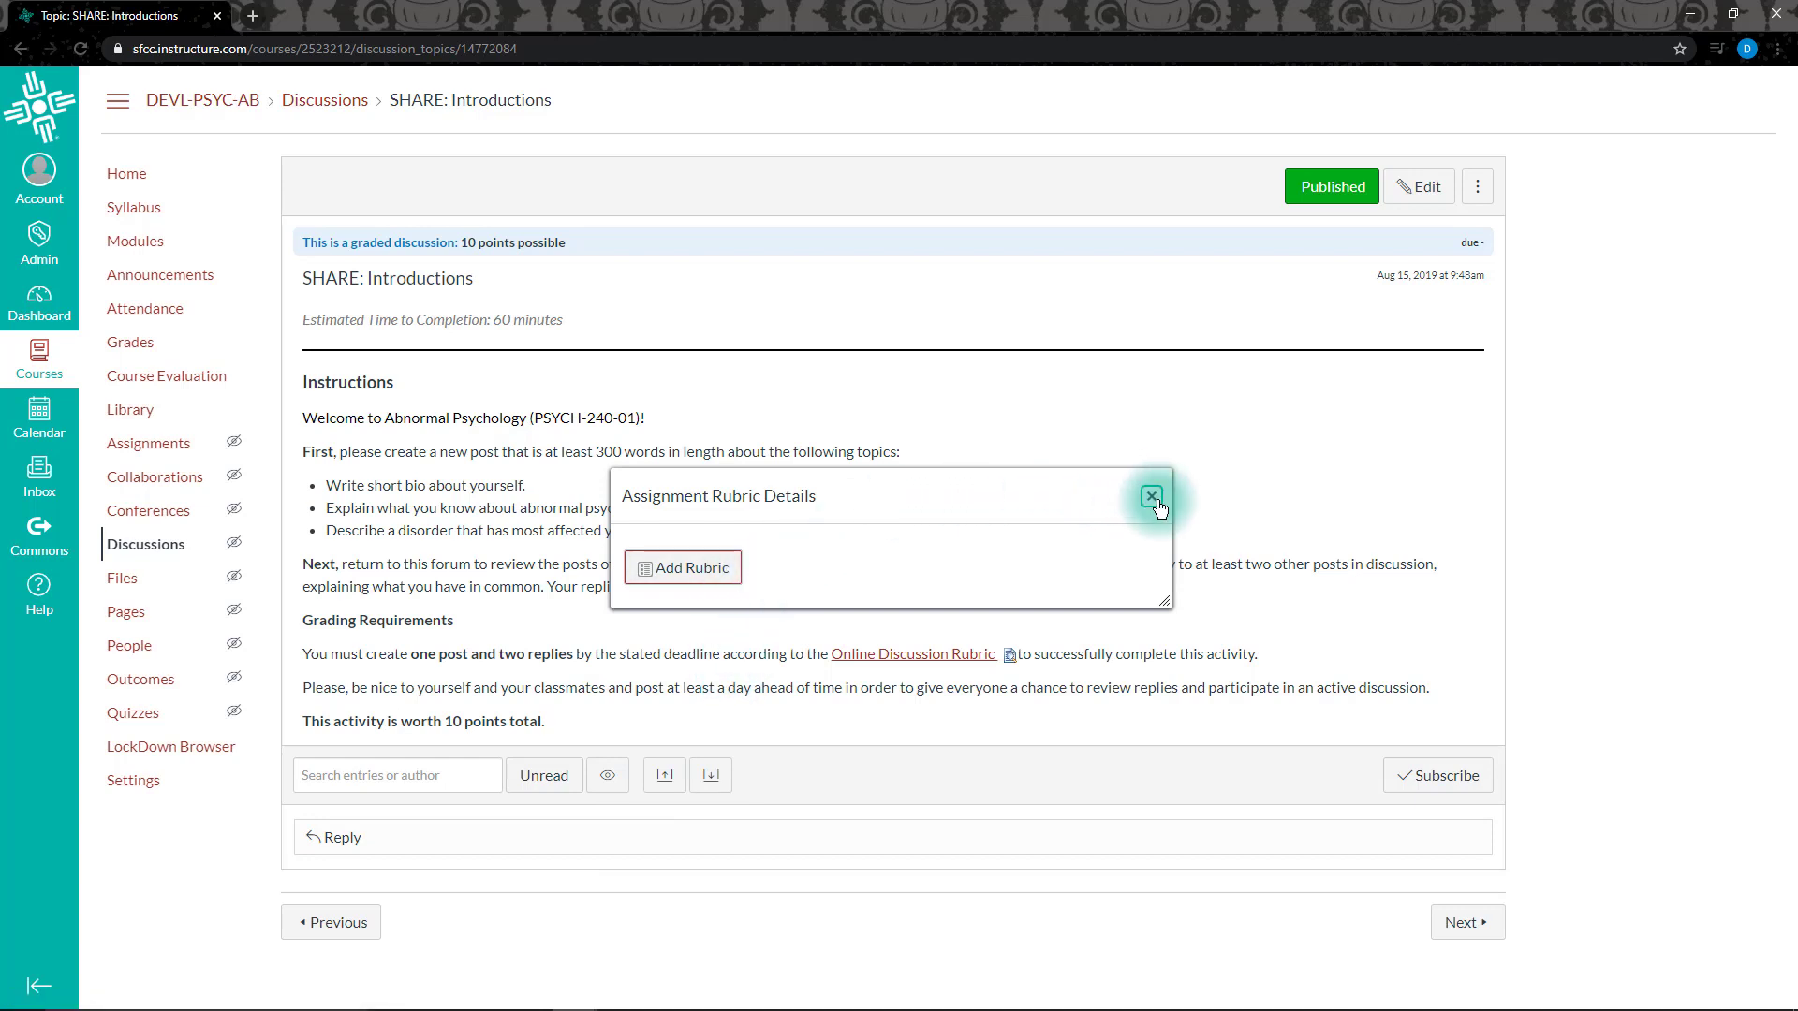
pyautogui.click(1152, 496)
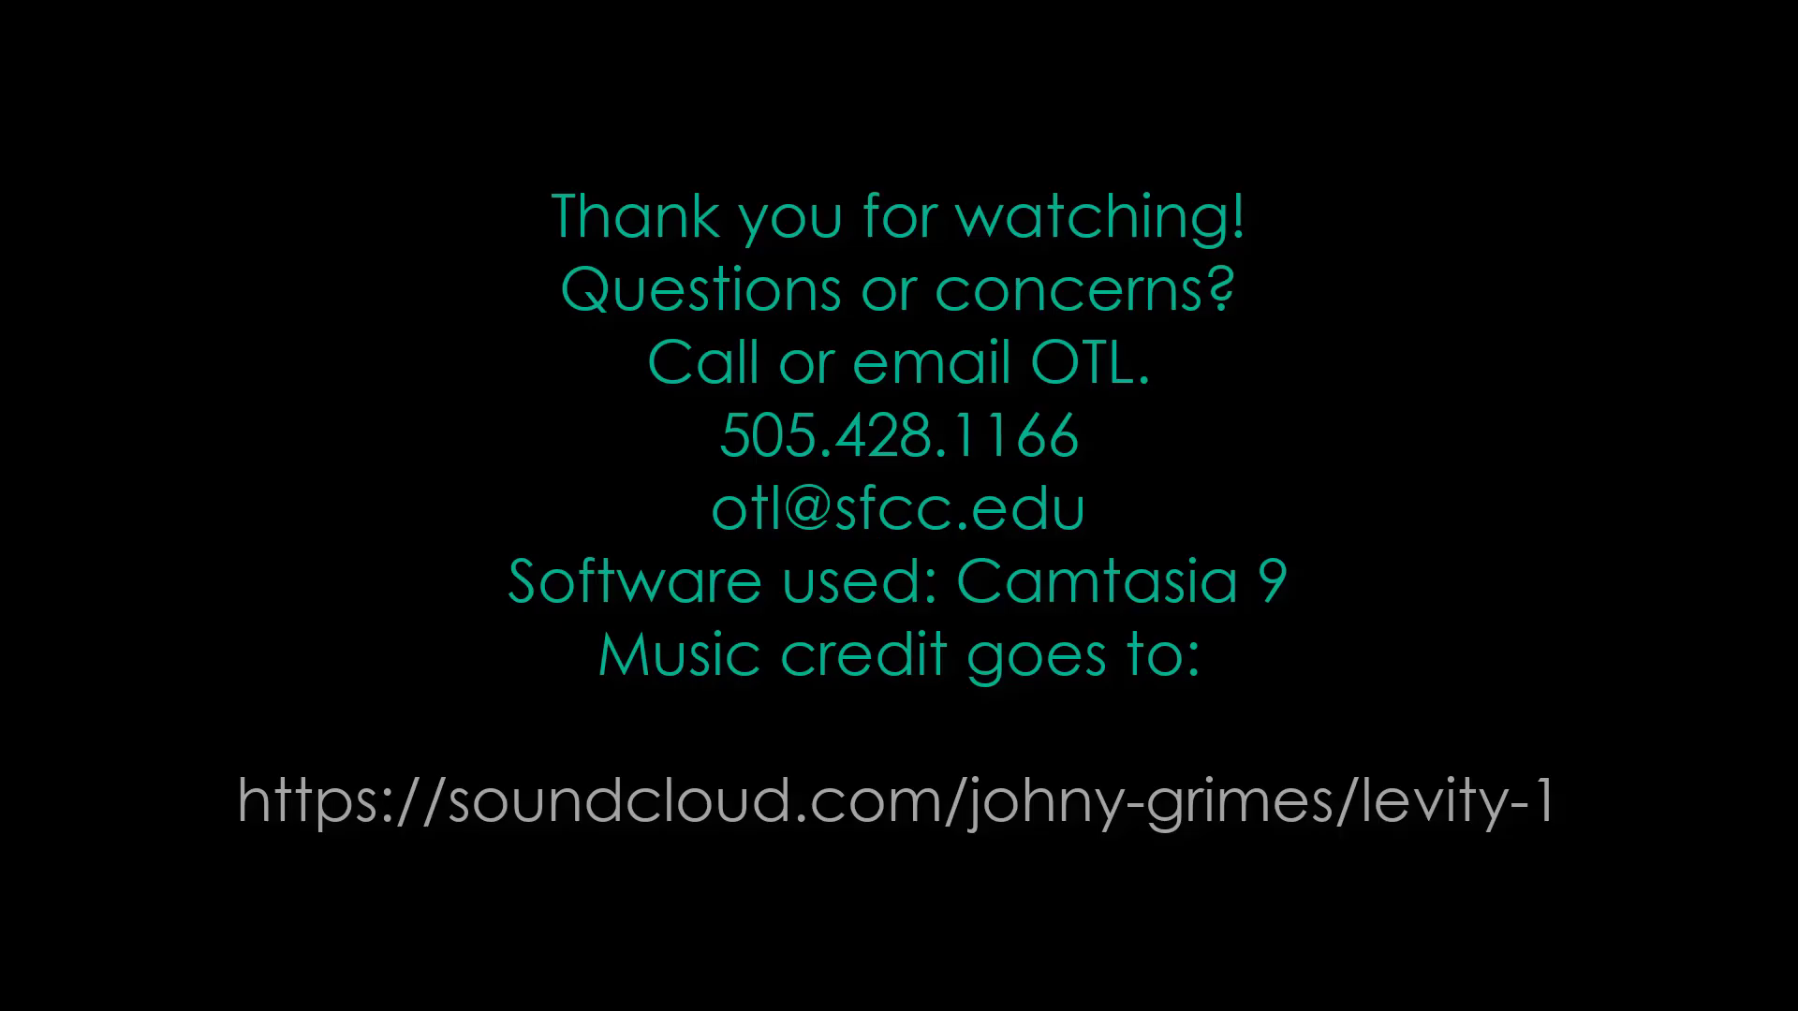